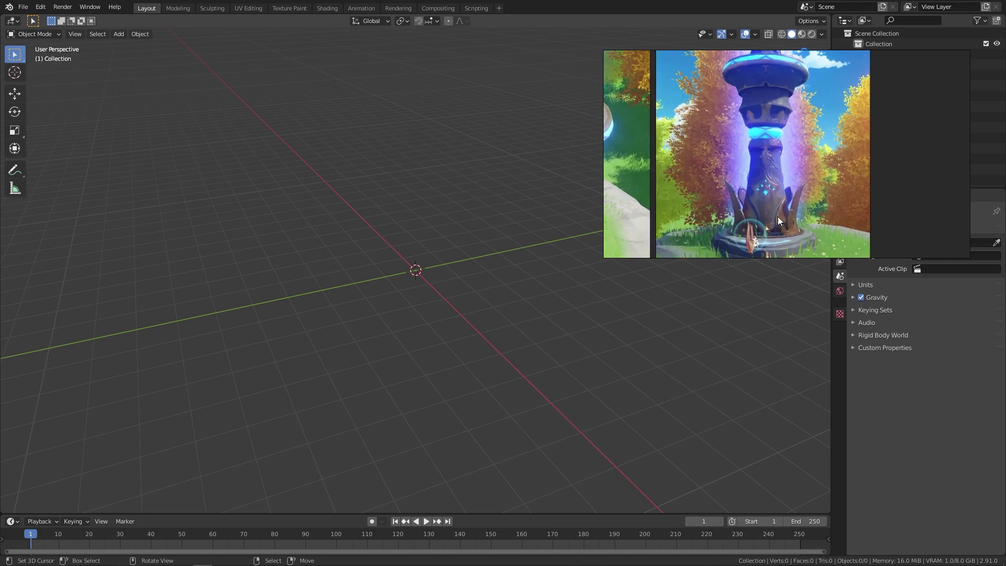
# Resize and reposition the reference image window around the pillar picture, and adjust the editor areas to fit beside it.
pyautogui.moveTo(777, 257); pyautogui.dragTo(768, 390)
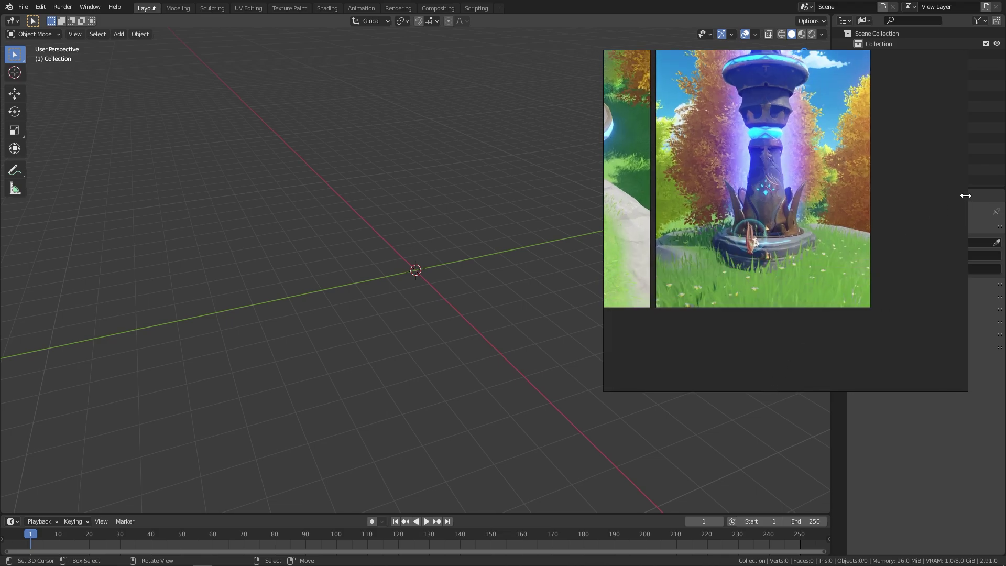
pyautogui.moveTo(966, 195); pyautogui.dragTo(845, 197)
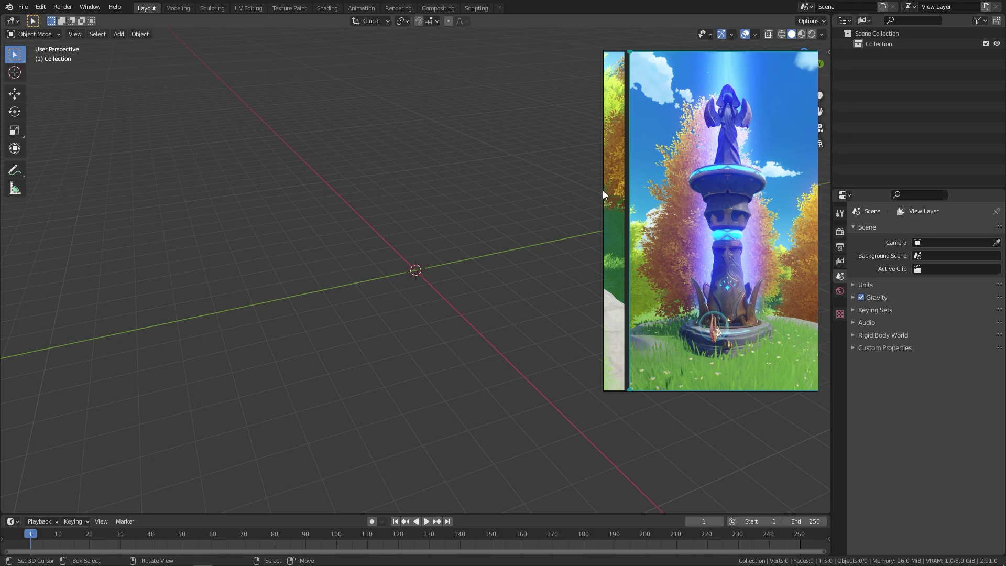
pyautogui.moveTo(603, 192); pyautogui.dragTo(632, 194)
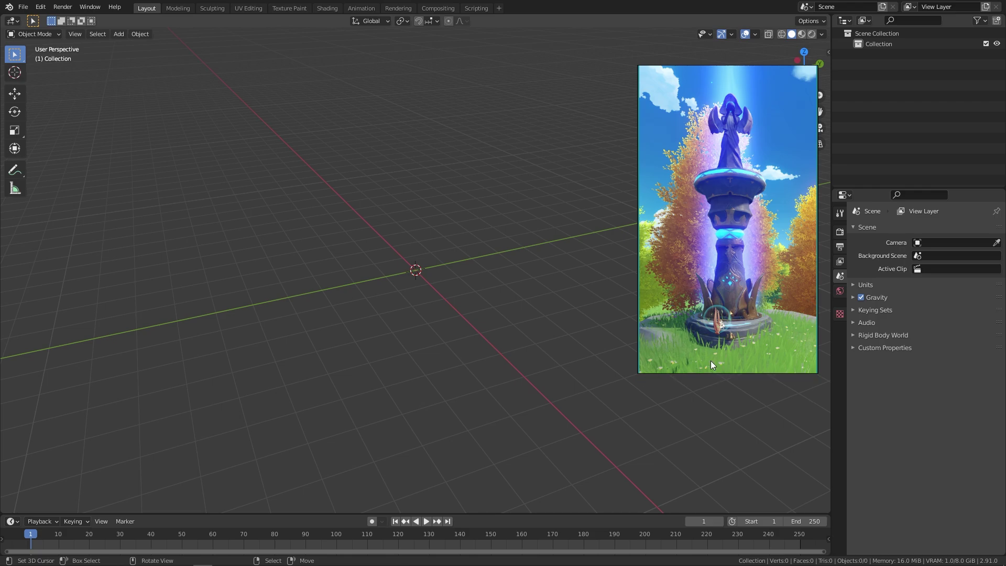
pyautogui.moveTo(637, 278); pyautogui.dragTo(640, 279)
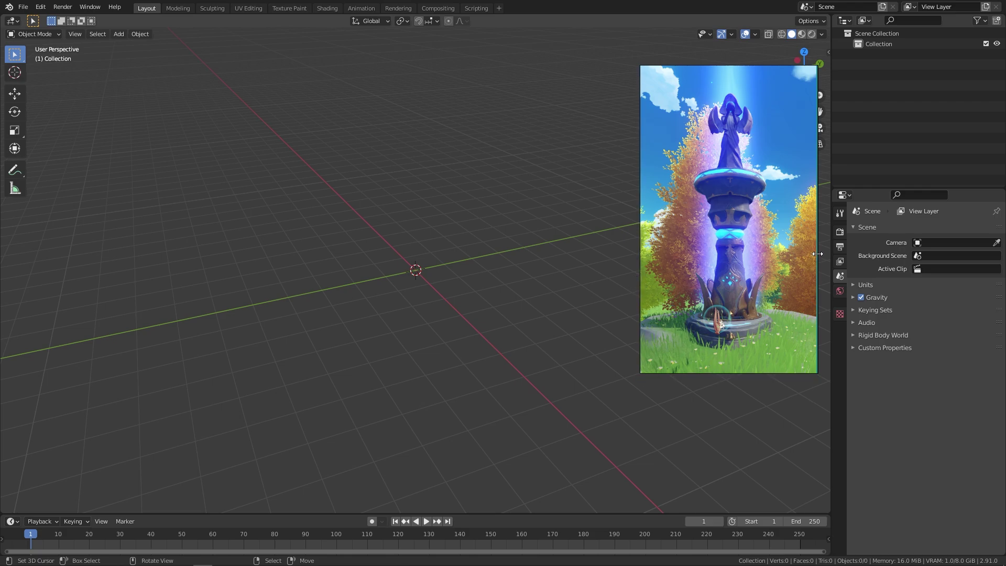
pyautogui.moveTo(768, 252); pyautogui.dragTo(759, 202)
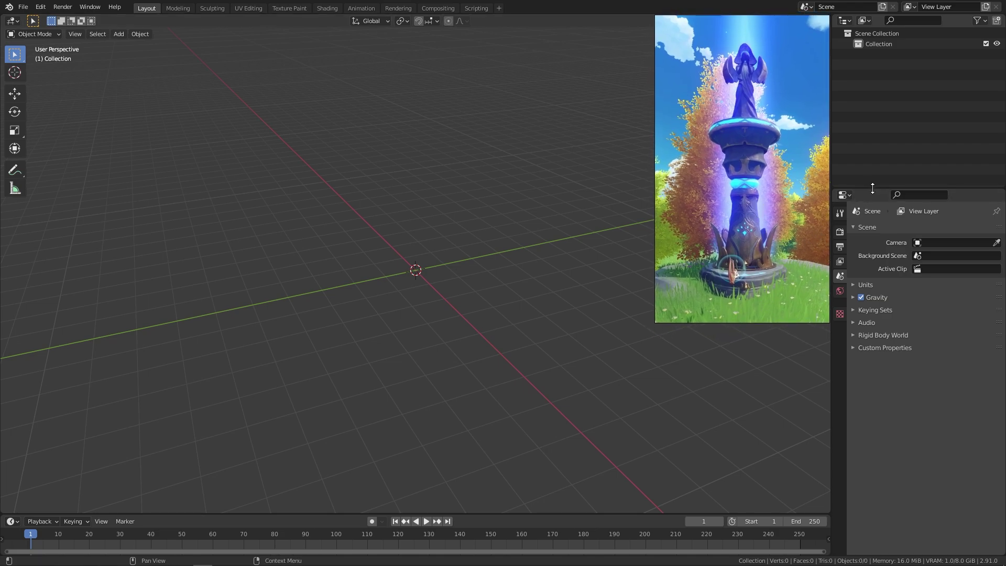
pyautogui.moveTo(872, 188); pyautogui.dragTo(872, 343)
pyautogui.moveTo(753, 217); pyautogui.dragTo(860, 204)
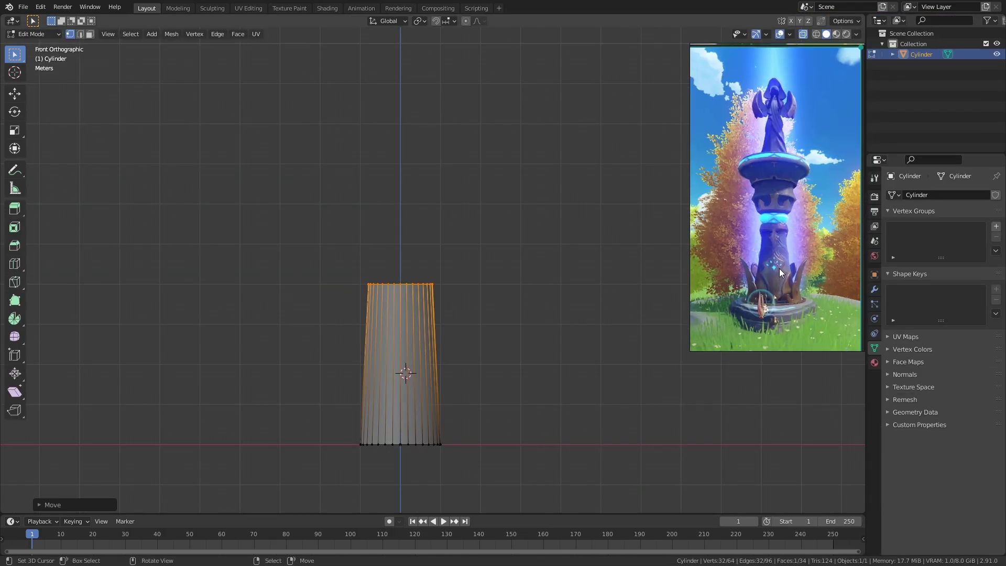
# Add a centred horizontal edge loop around the tapered cylinder.
pyautogui.hotkey('ctrl', 'r')
pyautogui.click(467, 366)
pyautogui.rightClick(466, 366)
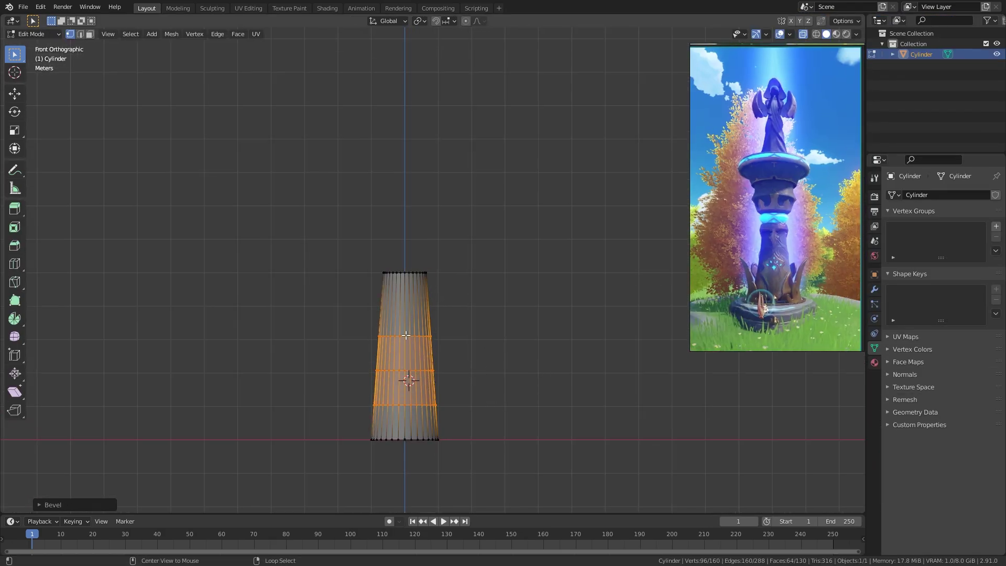
pyautogui.press('o')
pyautogui.scroll(2, 576, 339)
pyautogui.keyDown('alt'); pyautogui.rightClick(405, 276); pyautogui.keyUp('alt')
pyautogui.press('s')
pyautogui.press('Escape')
pyautogui.click(479, 21)
pyautogui.click(454, 77)
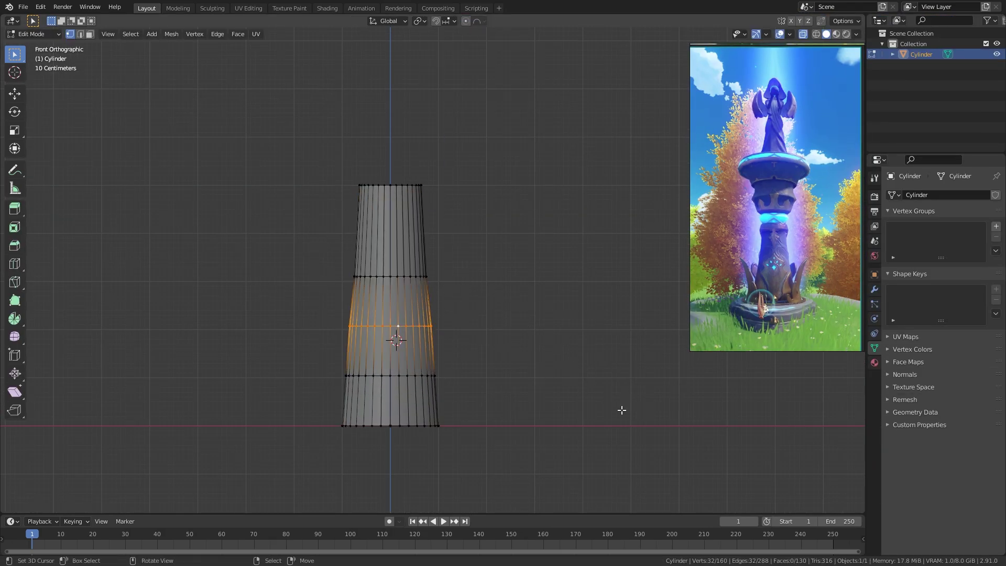
# Scale the column's middle edge loop and bevel the loop beneath the flared collar with 2 segments, about 0.019 m wide.
pyautogui.press('s')
pyautogui.hotkey('ctrl', 'b')
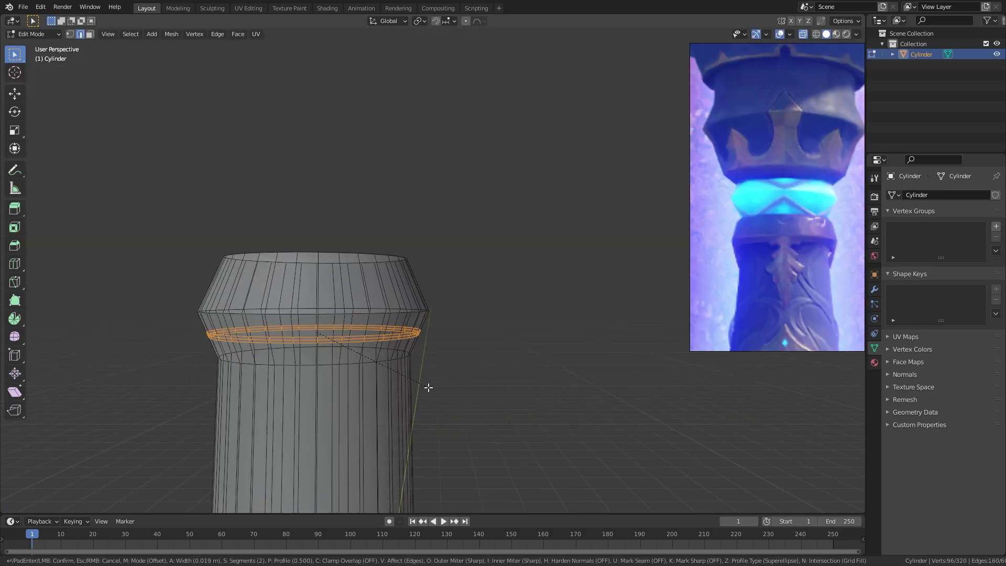
# Select the ring at the top of the column's collar in front view and extrude it upwards.
pyautogui.press('KP_1')
pyautogui.hotkey('ctrl', 'Tab')
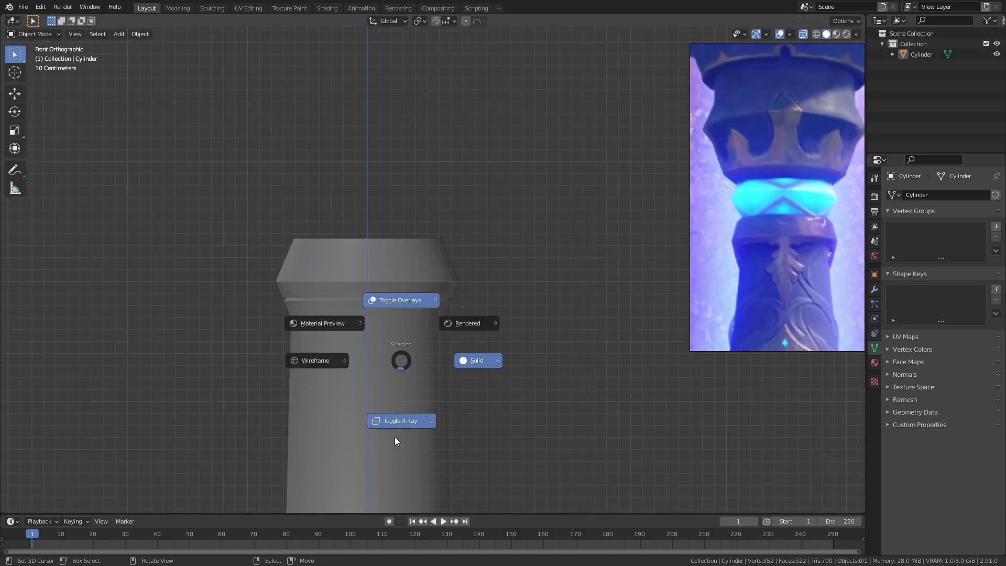
pyautogui.hotkey('alt', 'a')
pyautogui.moveTo(196, 247); pyautogui.dragTo(541, 317)
pyautogui.press('e')
pyautogui.click(548, 352)
pyautogui.scroll(1, 548, 353)
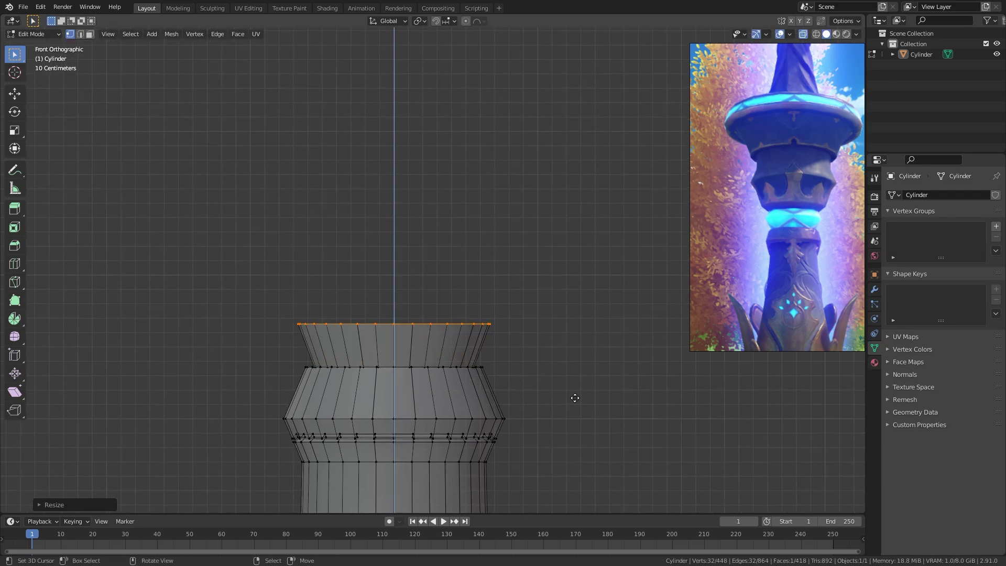
# Scale the new top ring and extrude it again to continue the column's stacked profile.
pyautogui.press('s')
pyautogui.click(560, 370)
pyautogui.press('e')
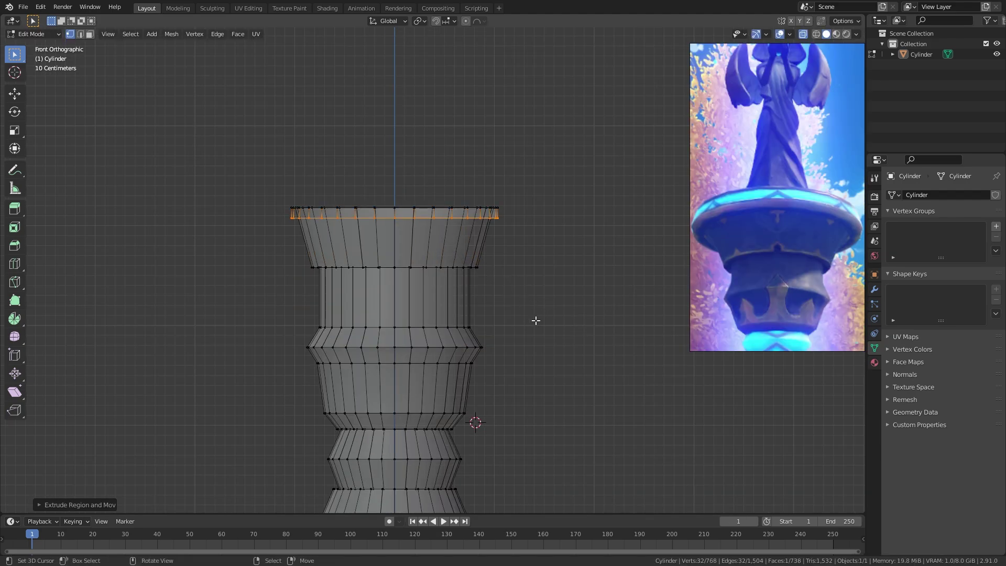
# Inset the column's top face to form a rim, leave Edit Mode and save the file.
pyautogui.press('i')
pyautogui.click(595, 306)
pyautogui.moveTo(595, 306); pyautogui.dragTo(526, 332, button='middle')
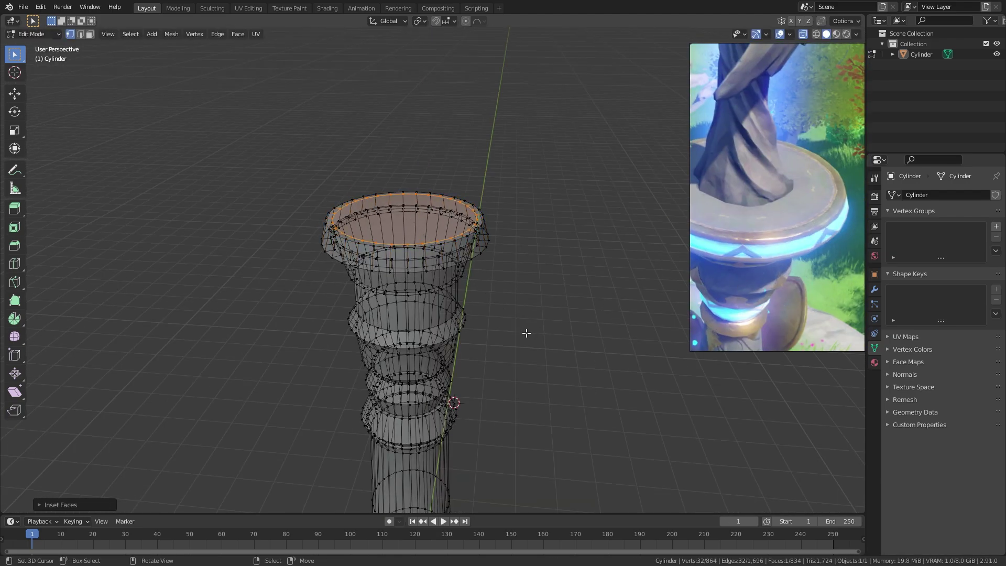
pyautogui.press('Tab')
pyautogui.scroll(-5, 422, 306)
pyautogui.scroll(3, 438, 348)
pyautogui.hotkey('ctrl', 's')
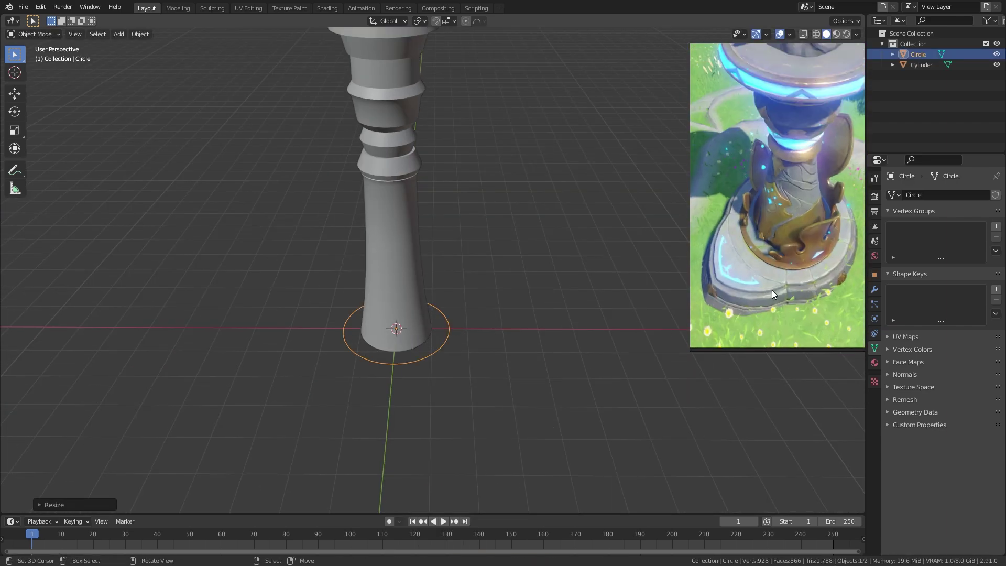
# Set proportional editing to Smooth falloff and delete the positive-X half of the base circle's vertices in top view.
pyautogui.press('KP_7')
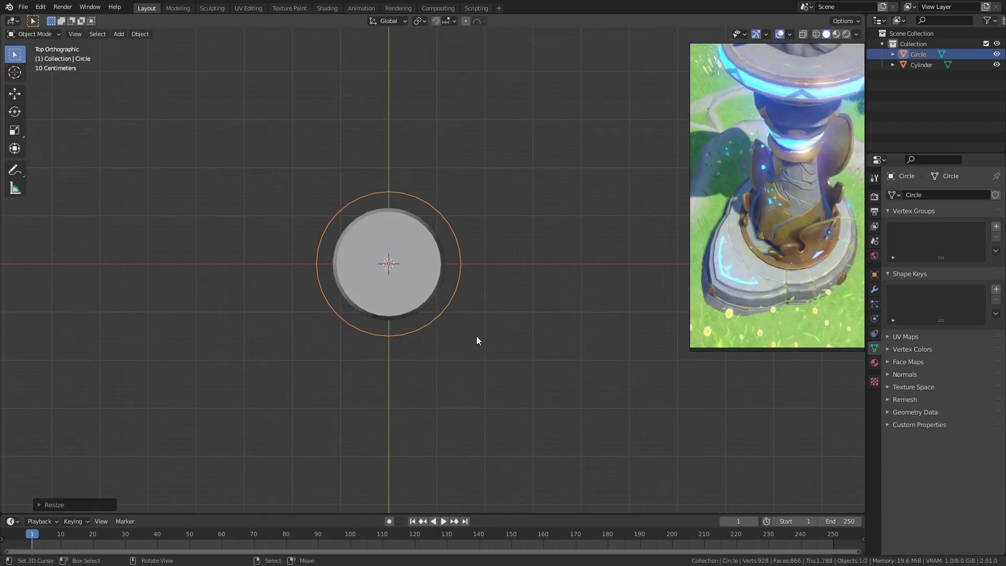
pyautogui.press('Tab')
pyautogui.rightClick(421, 330)
pyautogui.click(420, 335)
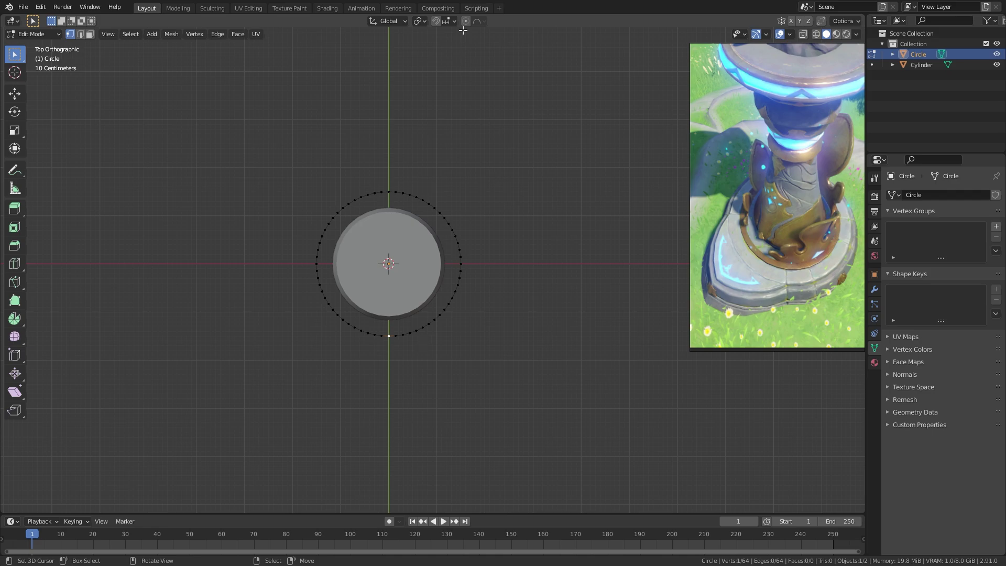
pyautogui.click(480, 21)
pyautogui.click(461, 72)
pyautogui.moveTo(391, 146); pyautogui.dragTo(602, 369)
pyautogui.press('x')
pyautogui.click(512, 291)
# Add an X-axis Mirror modifier with clipping to the half circle, and move the reference window closer to it.
pyautogui.click(873, 289)
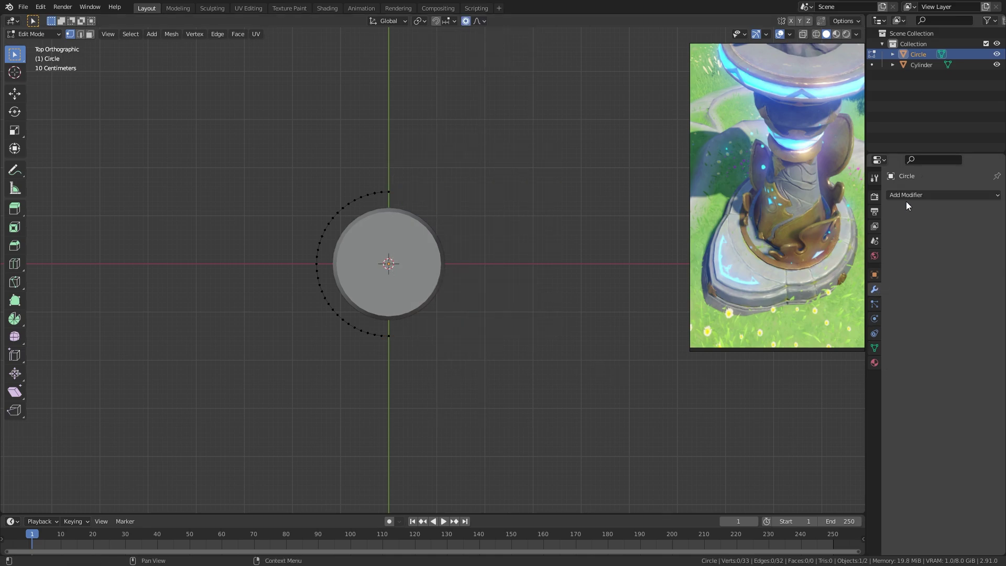
pyautogui.click(906, 200)
pyautogui.click(806, 353)
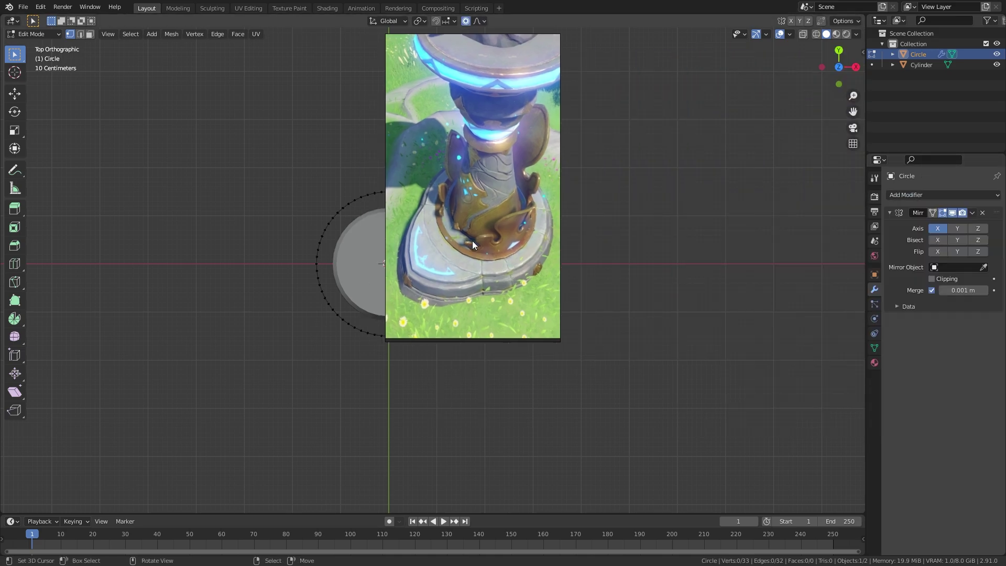
pyautogui.moveTo(473, 244); pyautogui.dragTo(628, 249)
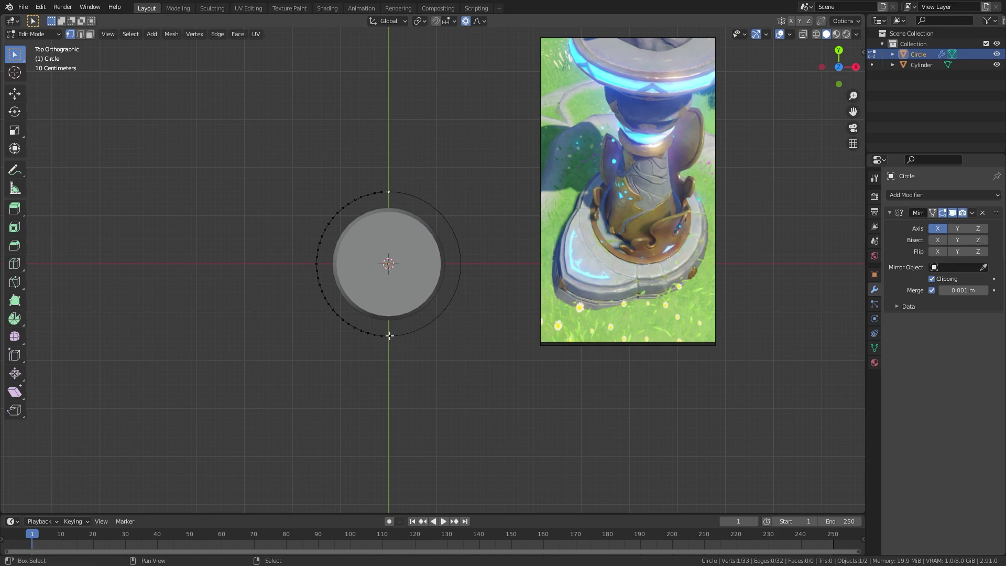
pyautogui.keyDown('shift'); pyautogui.click(389, 336); pyautogui.keyUp('shift')
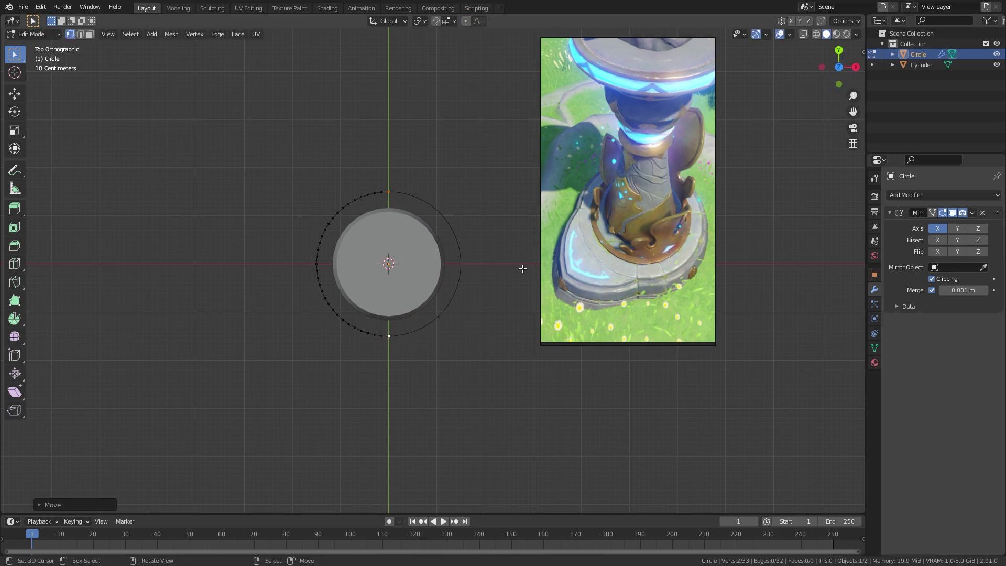
pyautogui.moveTo(522, 268); pyautogui.dragTo(434, 416, button='middle')
pyautogui.press('KP_7')
pyautogui.press('g')
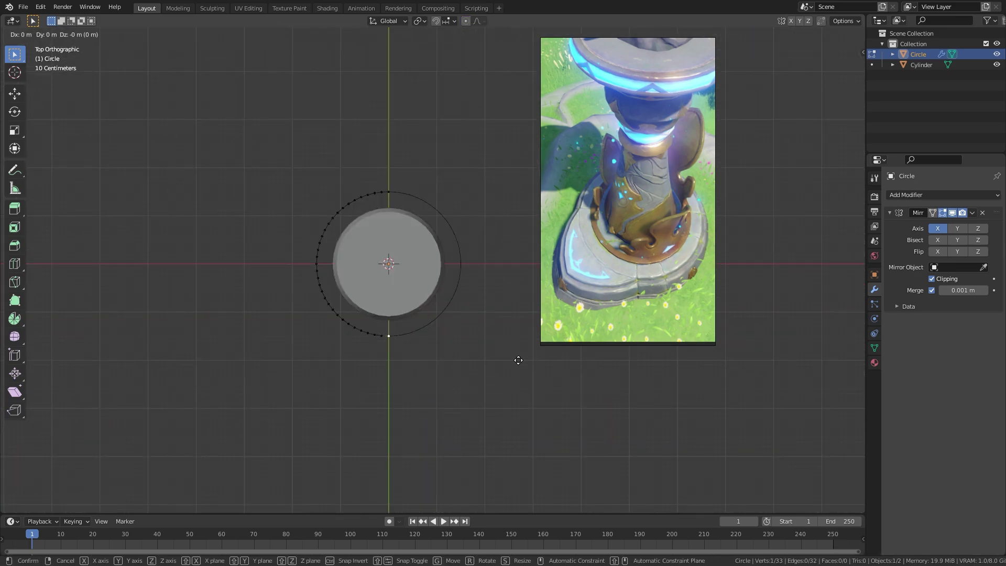
pyautogui.press('Escape')
# Enable proportional editing with Root falloff and move the circle's front vertex about 1.07 m along negative Y.
pyautogui.click(466, 21)
pyautogui.press('g')
pyautogui.press('Escape')
pyautogui.click(478, 20)
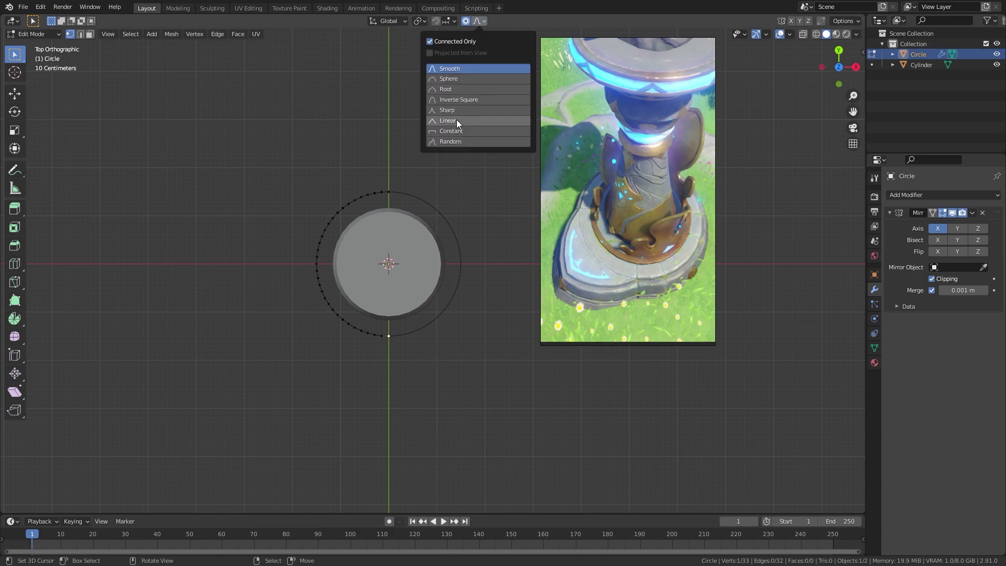
pyautogui.press('g')
pyautogui.press('y')
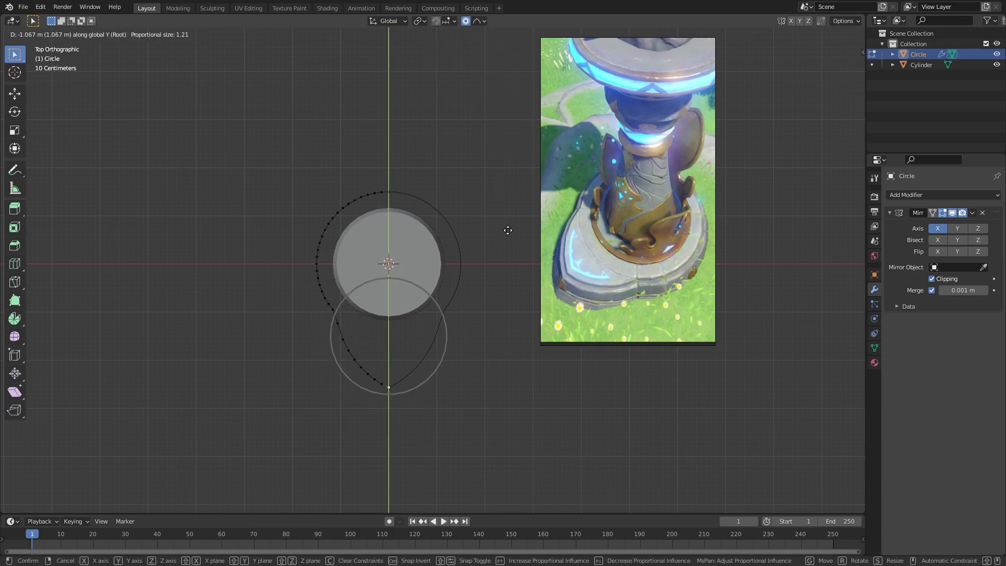
pyautogui.click(508, 228)
# Extrude the pointed base outline vertically in front view to give the pedestal height.
pyautogui.press('KP_1')
pyautogui.press('e')
pyautogui.click(489, 402)
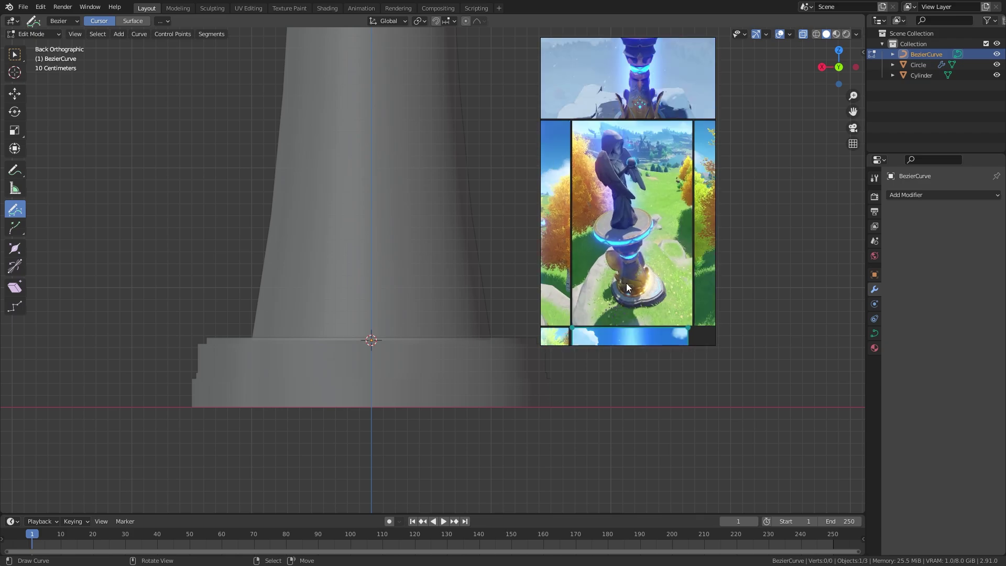
# Draw a freehand Bezier curve outlining the crown of leaf lobes across the foot of the column in side view.
pyautogui.moveTo(596, 152); pyautogui.dragTo(301, 370, button='middle')
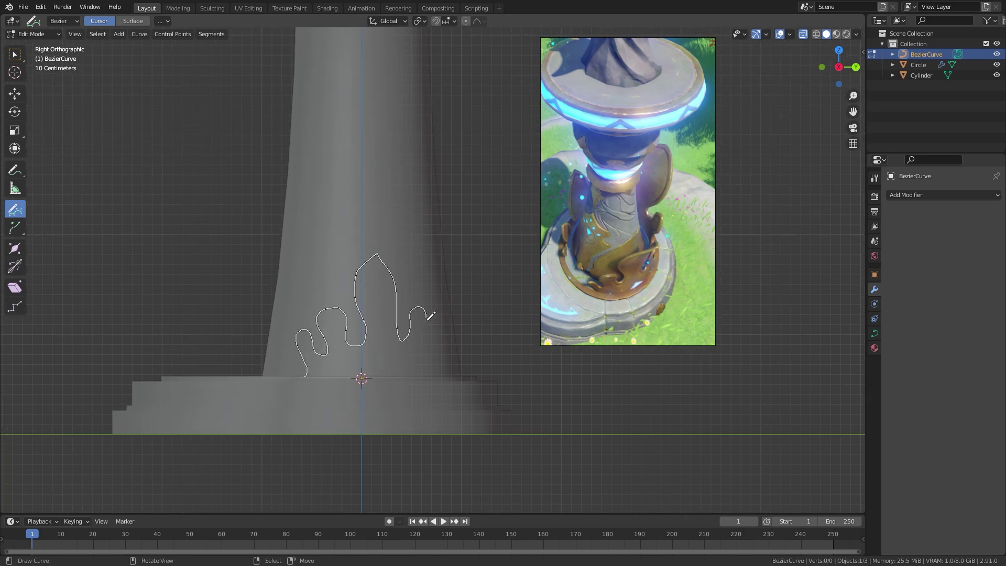
pyautogui.moveTo(447, 362); pyautogui.dragTo(448, 364)
pyautogui.moveTo(448, 364)
pyautogui.mouseDown(button='middle')
pyautogui.moveTo(404, 382)
pyautogui.moveTo(429, 366)
pyautogui.moveTo(485, 363)
pyautogui.moveTo(413, 348)
pyautogui.mouseUp(button='middle')
pyautogui.hotkey('ctrl', 'Tab')
pyautogui.click(243, 341)
pyautogui.moveTo(325, 346); pyautogui.dragTo(380, 361, button='middle')
pyautogui.press('g')
pyautogui.press('x')
pyautogui.click(516, 380)
pyautogui.hotkey('ctrl', 'z')
pyautogui.hotkey('ctrl', 'z')
# Delete the curve's control points beyond the central peak in left view, keeping only one half of the leaf outline.
pyautogui.press('ctrl+KP_3')
pyautogui.keyDown('shift'); pyautogui.moveTo(534, 333); pyautogui.dragTo(391, 350, button='middle'); pyautogui.keyUp('shift')
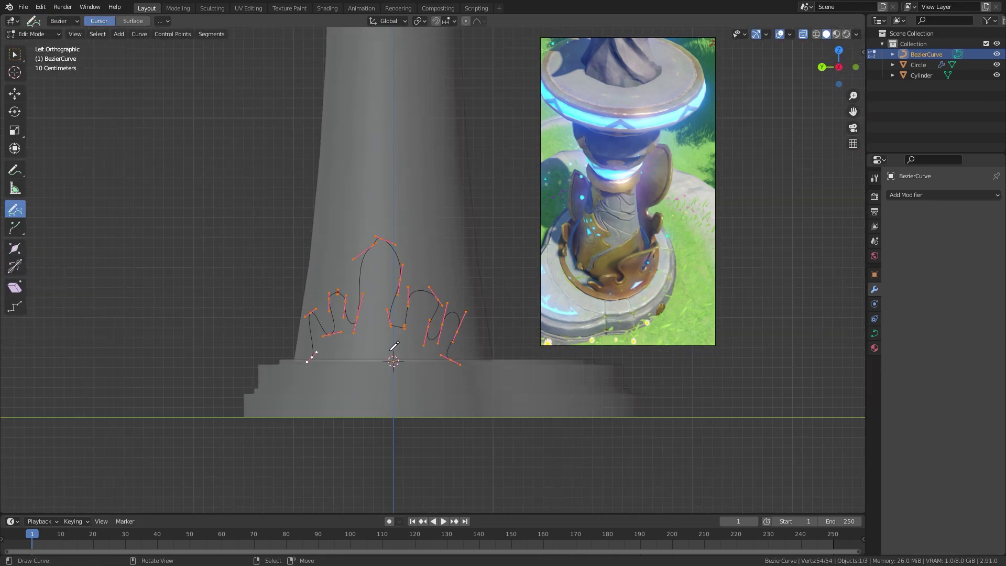
pyautogui.click(412, 276)
pyautogui.moveTo(404, 265); pyautogui.dragTo(505, 399)
pyautogui.press('Delete')
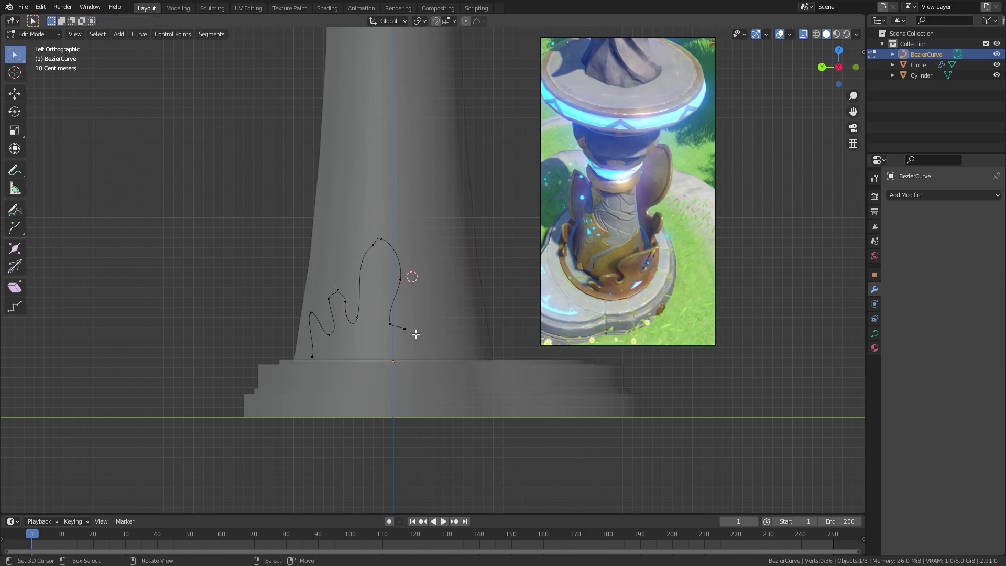
pyautogui.click(390, 275)
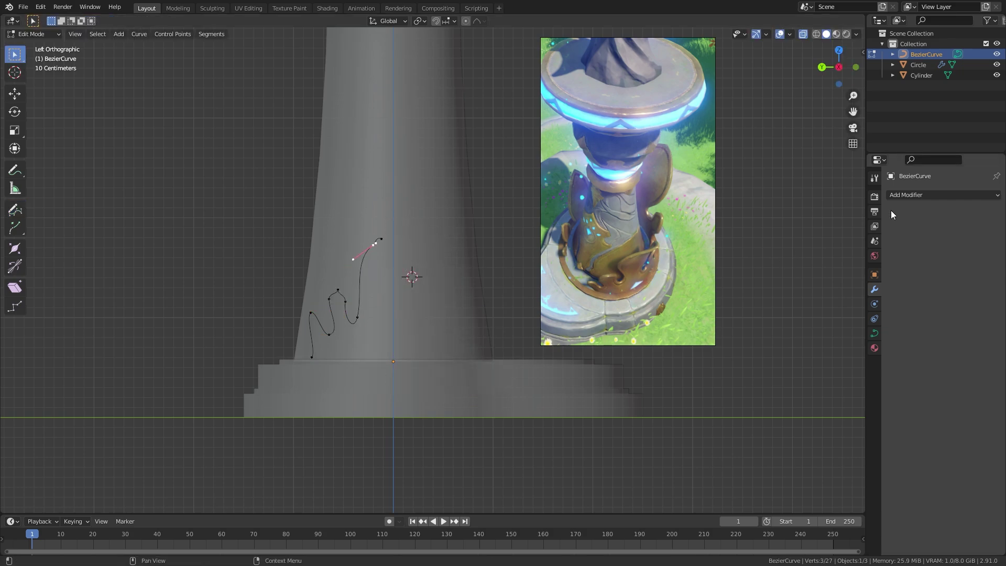
# Add a Mirror modifier on the Y axis with clipping enabled to the half leaf curve.
pyautogui.click(943, 195)
pyautogui.click(818, 272)
pyautogui.click(943, 279)
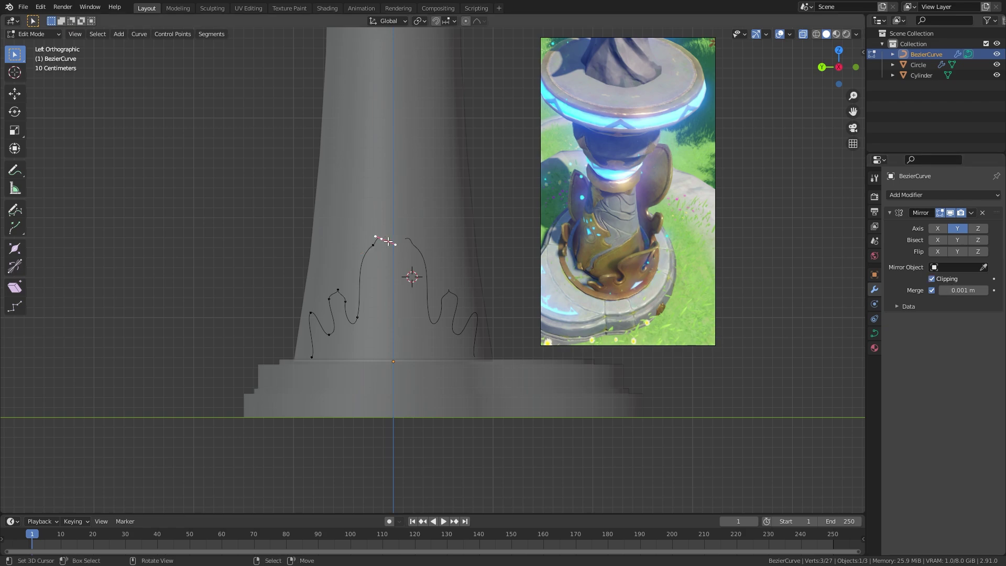
# Move the curve's peak point onto the mirror axis and reposition the side point to shape the central leaf.
pyautogui.click(381, 238)
pyautogui.scroll(3, 382, 239)
pyautogui.press('g')
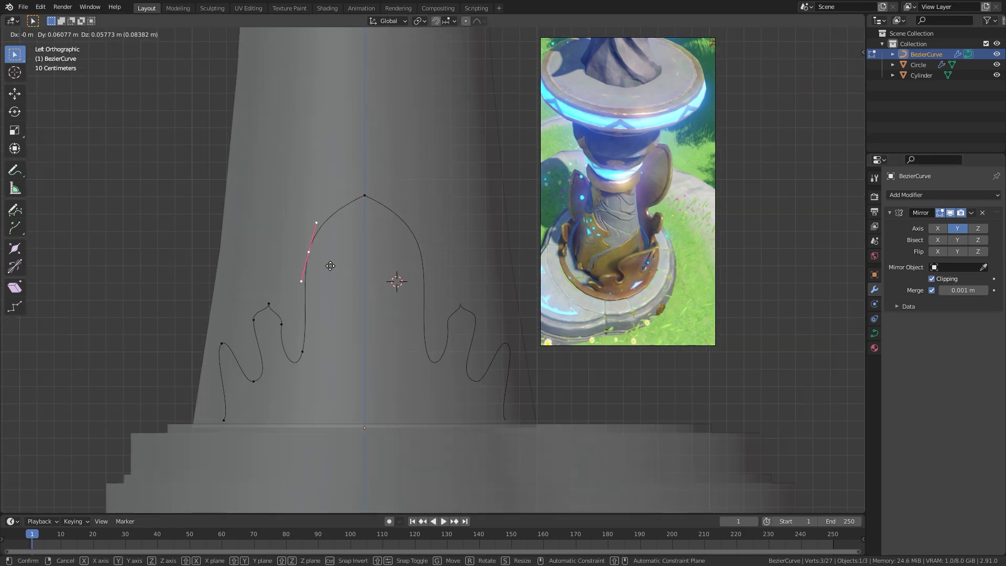
pyautogui.click(330, 265)
pyautogui.press('g')
pyautogui.click(331, 252)
# Reposition the lower lobe points and bring the curve's end point down to the foot of the column.
pyautogui.rightClick(313, 353)
pyautogui.press('g')
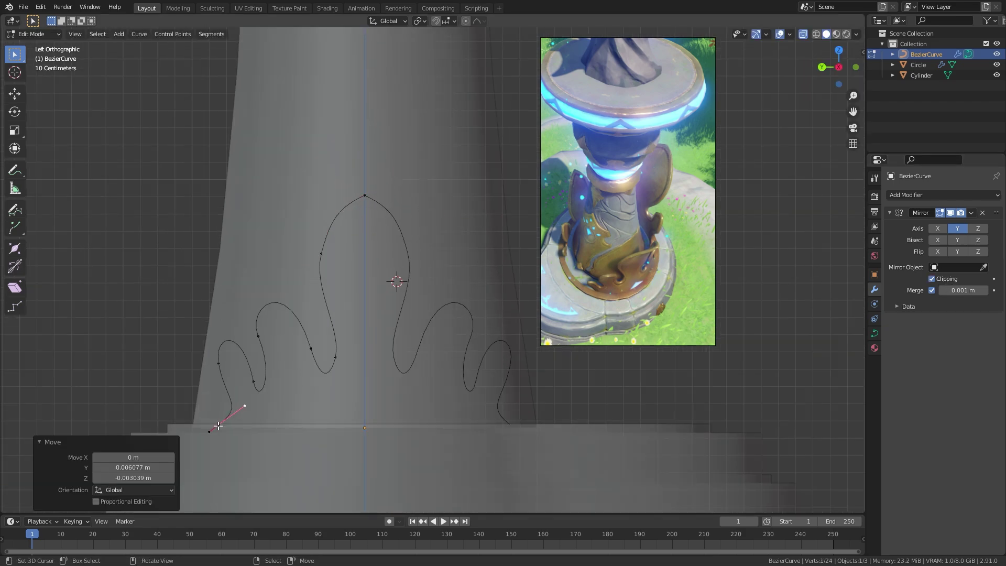
pyautogui.click(219, 425)
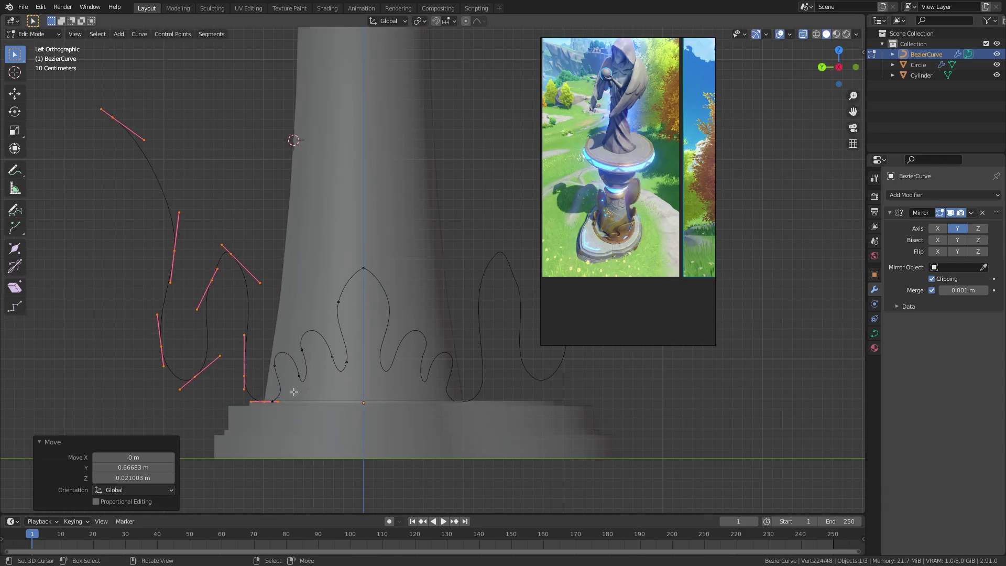
# Set the extended leaf outline's Mirror modifier to the Y axis only.
pyautogui.scroll(5, 293, 391)
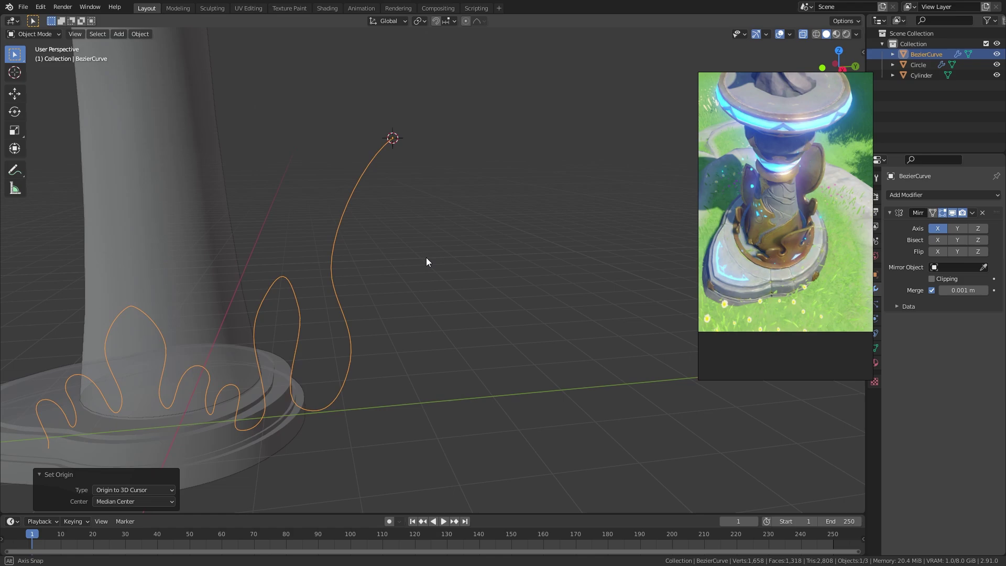
pyautogui.moveTo(427, 262); pyautogui.dragTo(461, 246, button='middle')
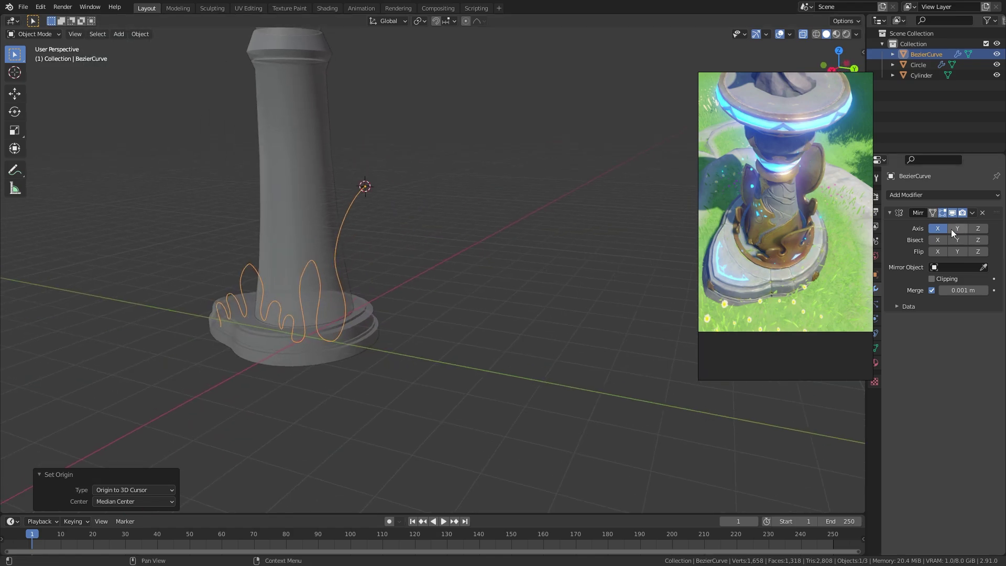
pyautogui.click(957, 228)
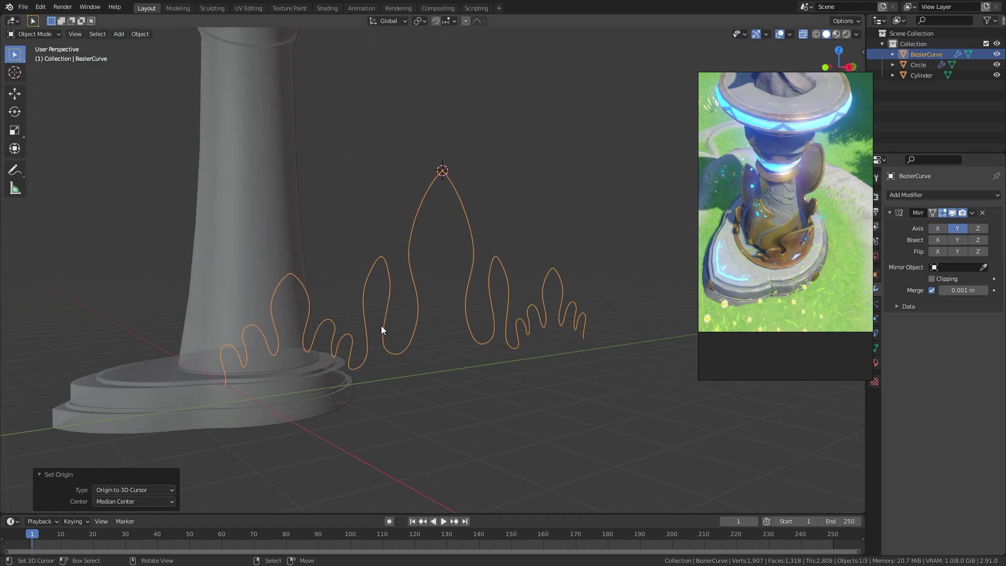
# Close half of the leaf outline with straight side and base edges, isolate it and fill it with a face.
pyautogui.press('Tab')
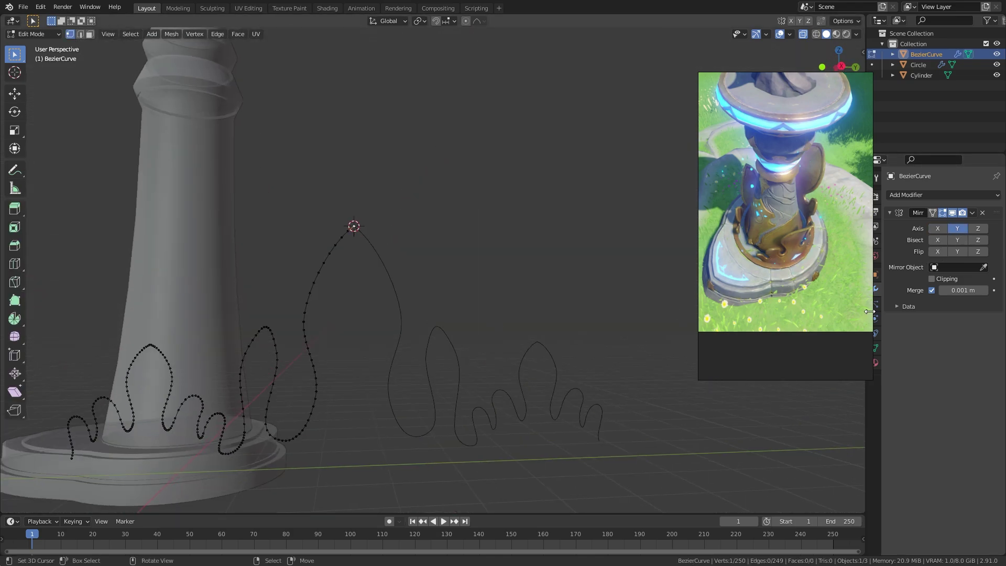
pyautogui.scroll(4, 429, 269)
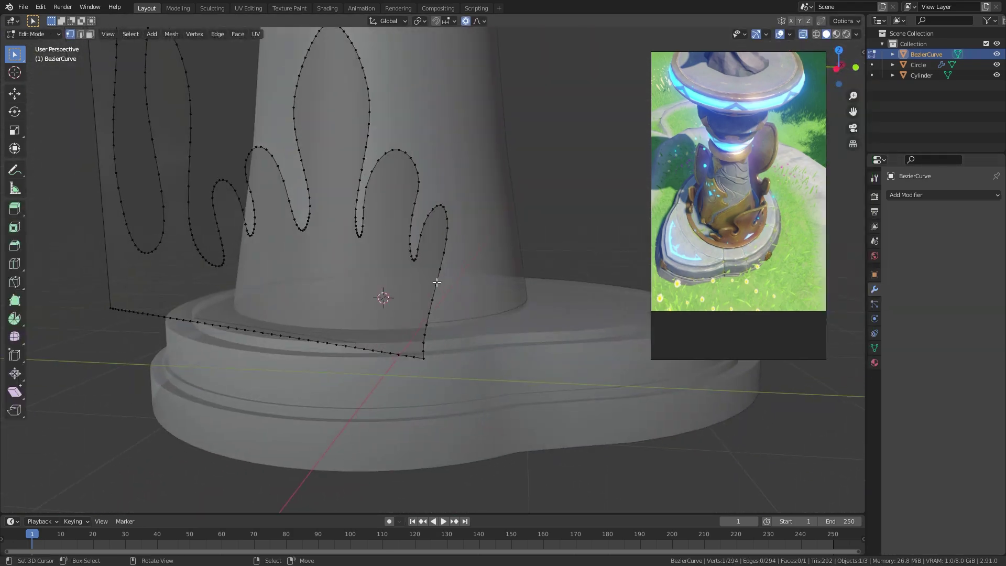
pyautogui.press('KP_Divide')
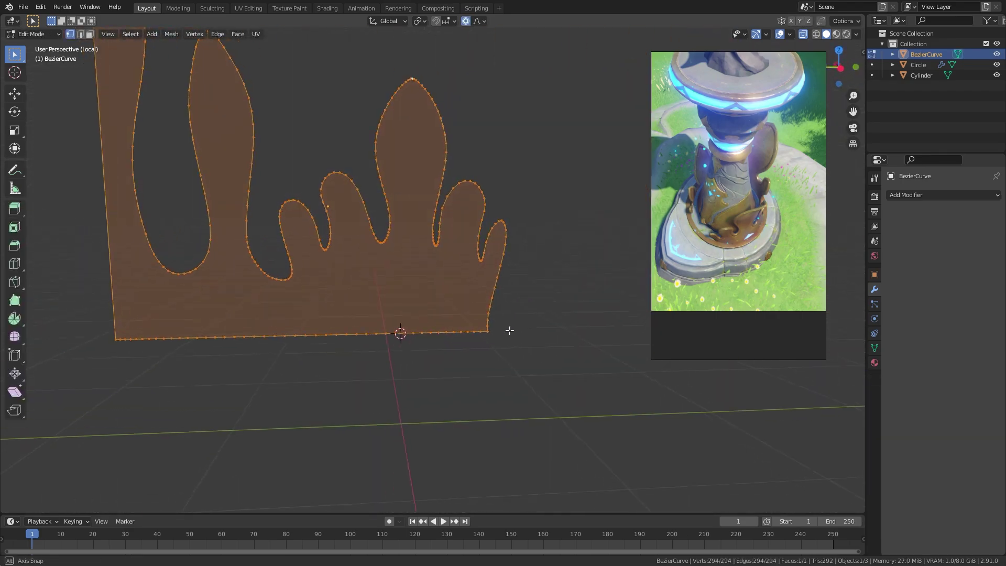
pyautogui.press('KP_3')
pyautogui.hotkey('alt', 'a')
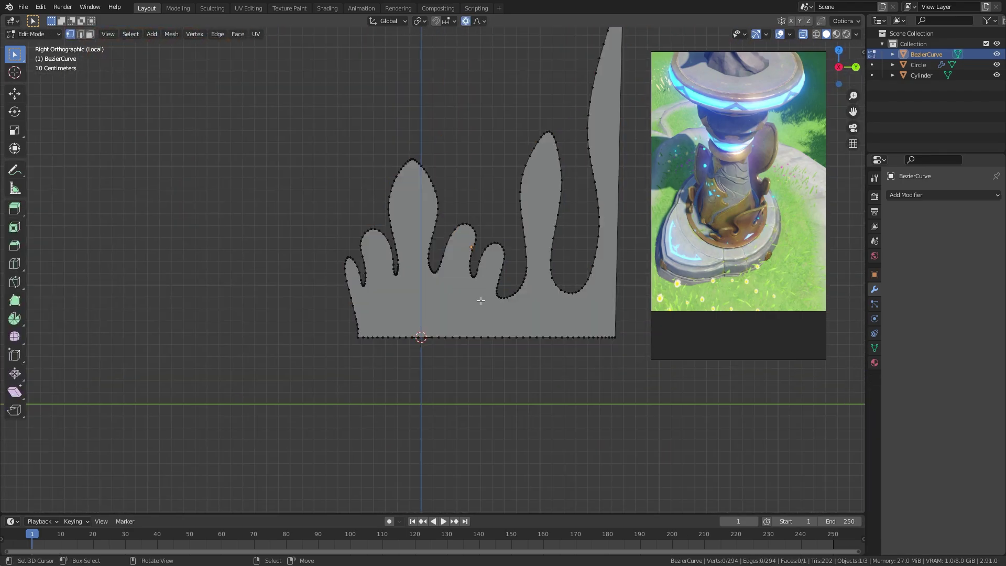
# Divide the filled leaf shape into a grid of quads by connecting vertices across the lobes and adding loop cuts.
pyautogui.scroll(7, 299, 283)
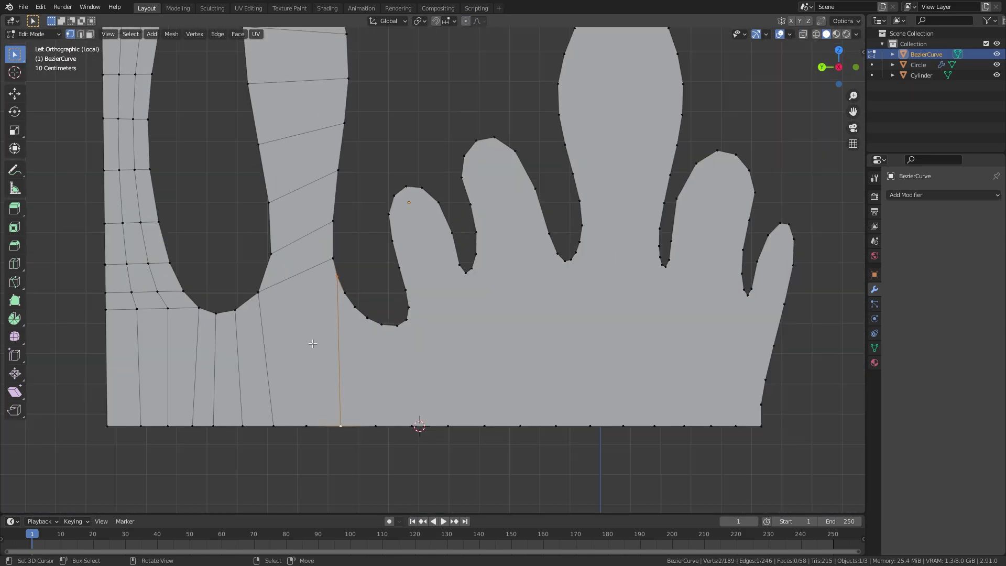
pyautogui.hotkey('ctrl', 'r')
pyautogui.click(311, 336)
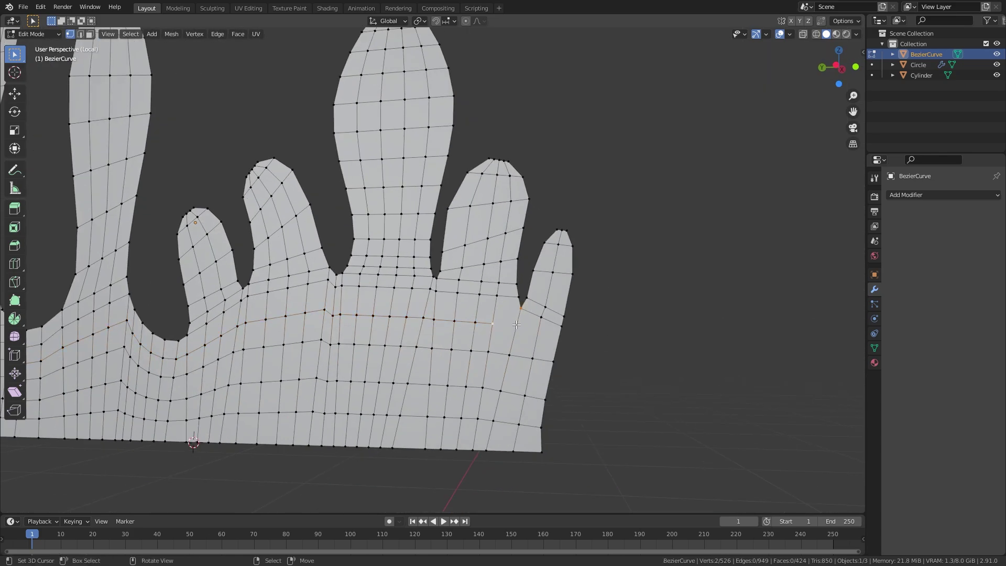
pyautogui.scroll(-5, 516, 325)
pyautogui.moveTo(516, 325); pyautogui.dragTo(474, 316, button='middle')
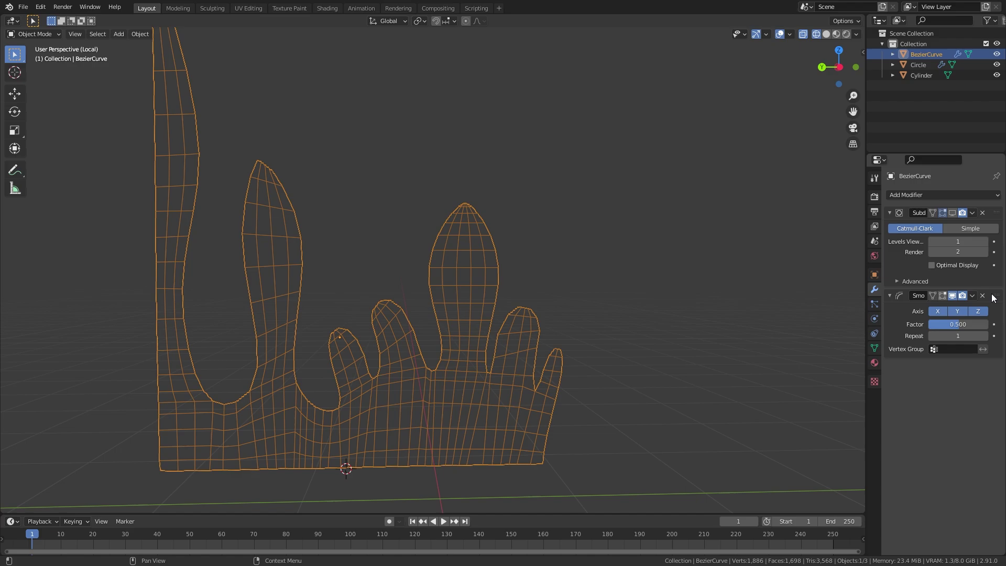
# Smooth the leaf mesh with the Smooth modifier placed above Subdivision, and toggle Subdivision's viewport display.
pyautogui.moveTo(958, 241)
pyautogui.mouseDown()
pyautogui.moveTo(979, 241)
pyautogui.moveTo(958, 241)
pyautogui.mouseUp()
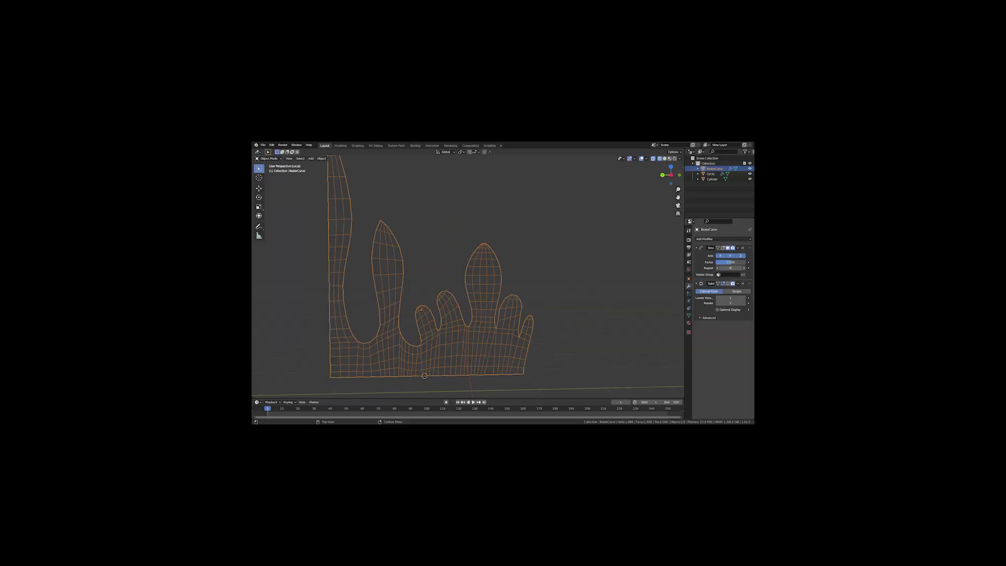
pyautogui.moveTo(507, 302); pyautogui.dragTo(498, 305, button='middle')
pyautogui.click(742, 248)
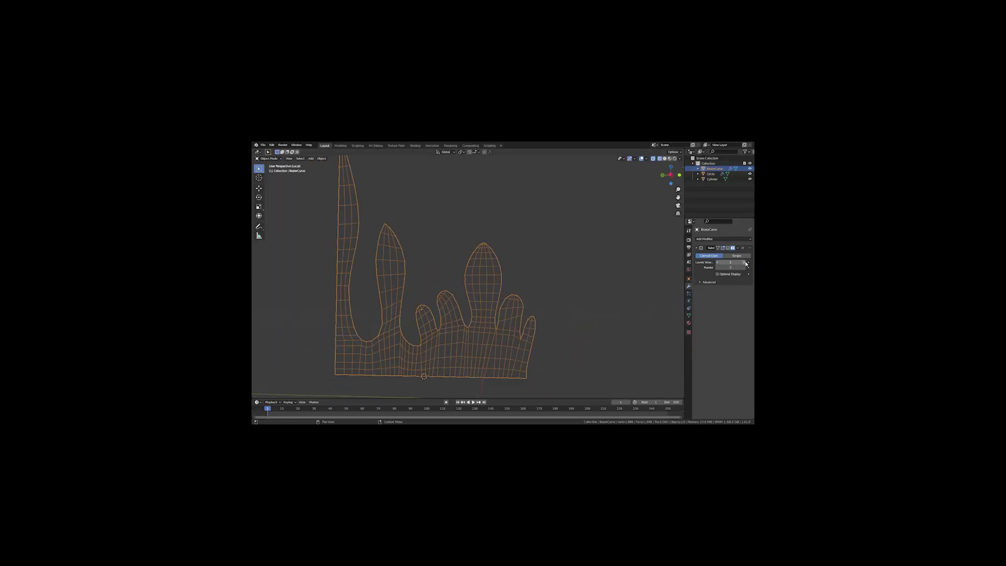
pyautogui.click(728, 248)
# Switch the leaf mesh from wireframe back to solid shading and save the file.
pyautogui.scroll(-2, 608, 297)
pyautogui.hotkey('shift', 'z')
pyautogui.hotkey('ctrl', 's')
pyautogui.moveTo(608, 297); pyautogui.dragTo(583, 343, button='middle')
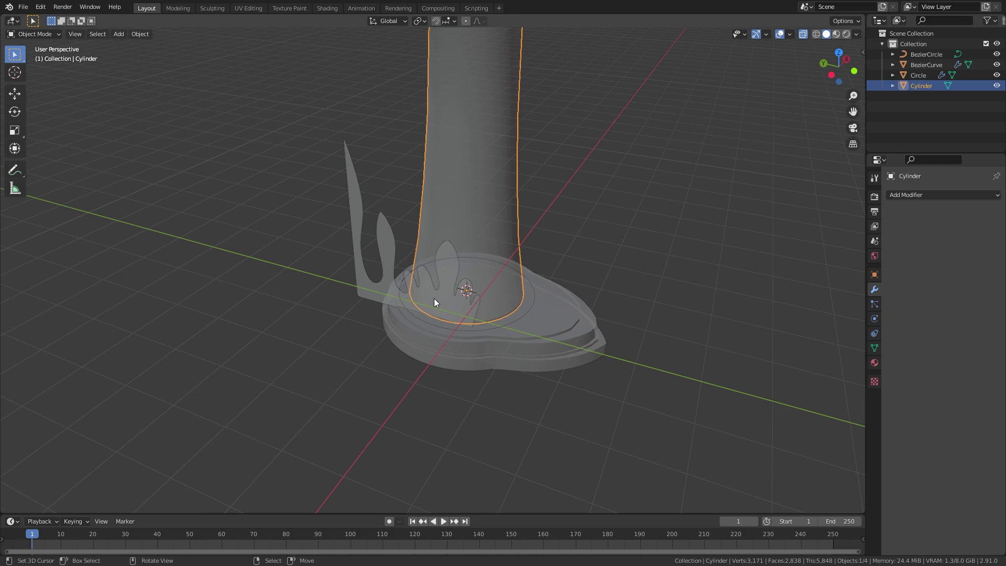
# Bend the leaf mesh with a Curve modifier that uses BezierCircle as curve object and X as deform axis.
pyautogui.click(434, 298)
pyautogui.click(942, 311)
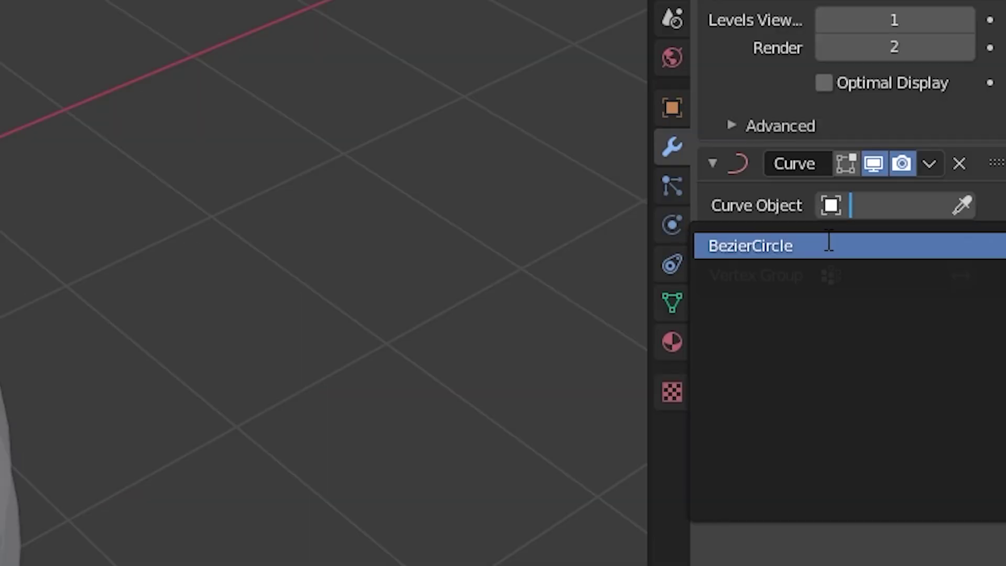
pyautogui.click(933, 324)
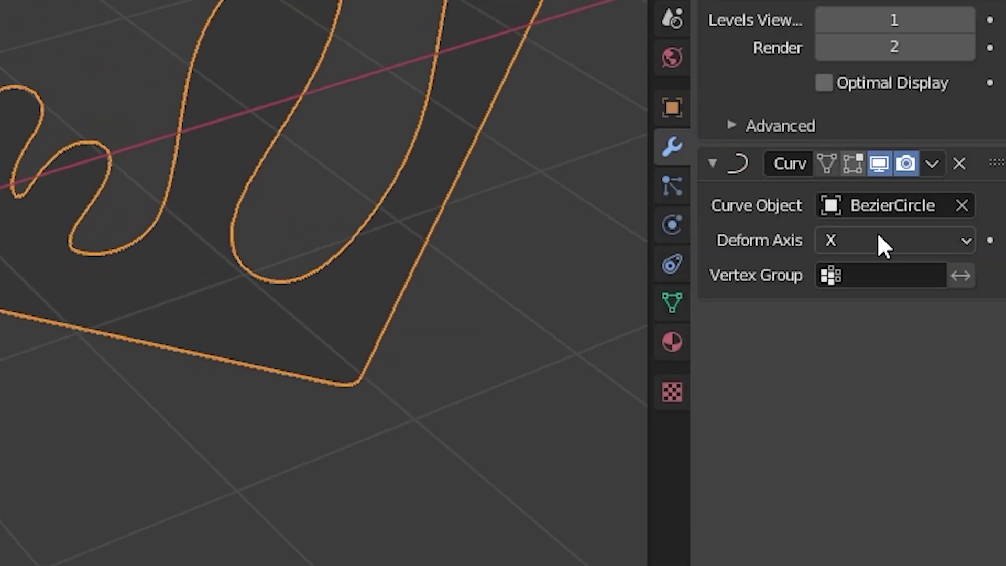
pyautogui.moveTo(168, 298); pyautogui.dragTo(18, 300, button='middle')
# Apply the leaf ornament's Mirror and Curve modifiers, keeping Subdivision.
pyautogui.hotkey('shift', 's')
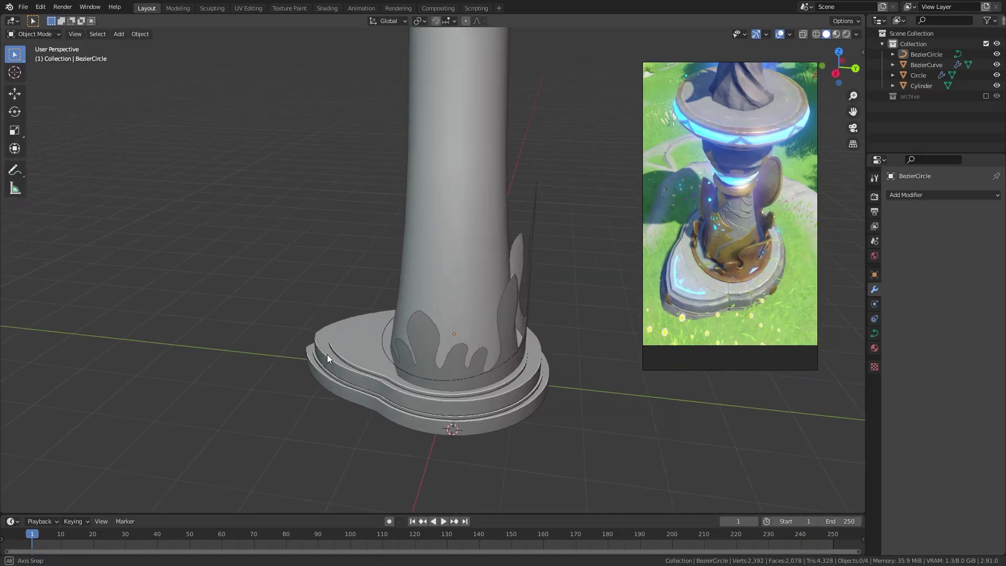
pyautogui.moveTo(327, 354); pyautogui.dragTo(495, 341, button='middle')
pyautogui.click(496, 341)
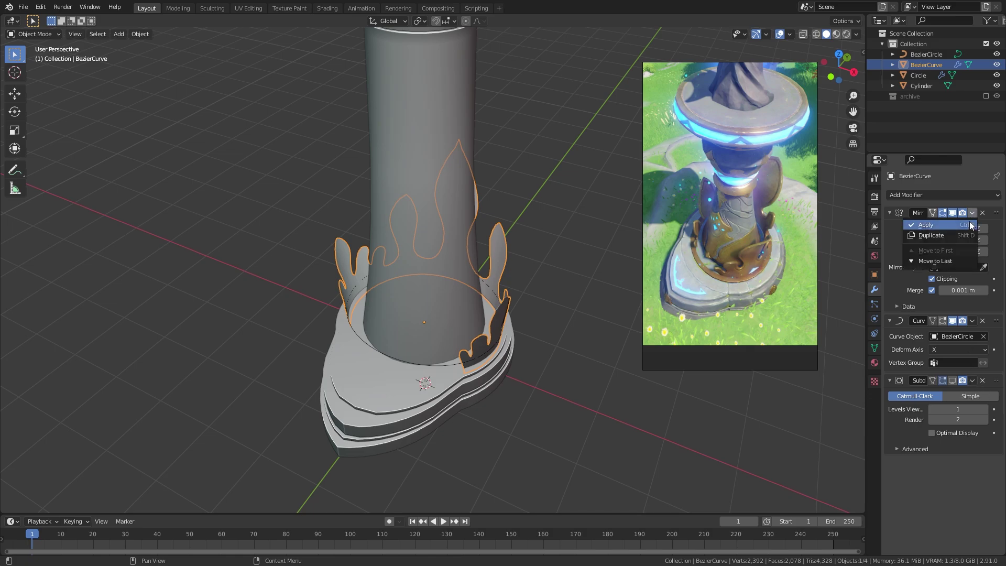
pyautogui.click(969, 225)
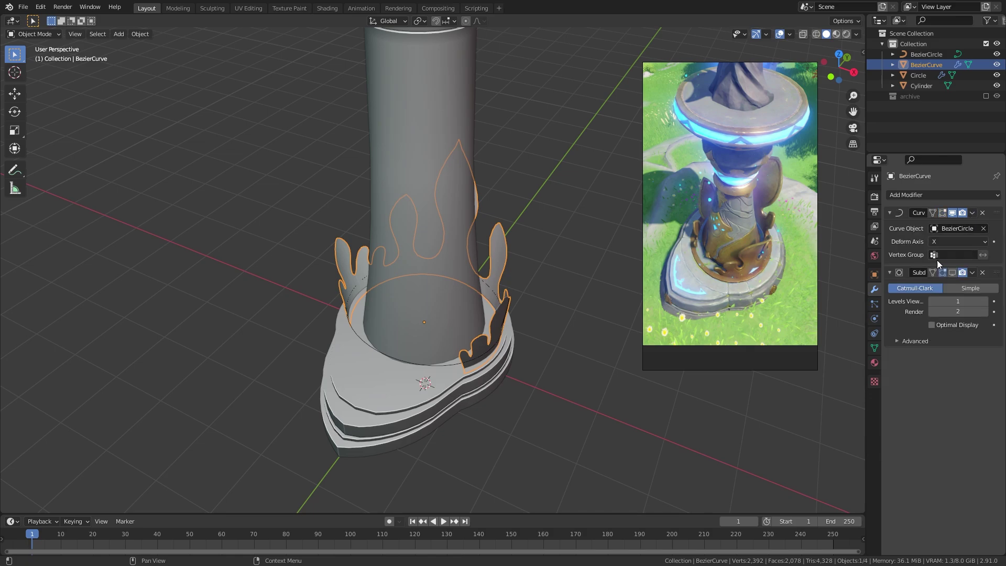
pyautogui.click(970, 213)
pyautogui.click(967, 224)
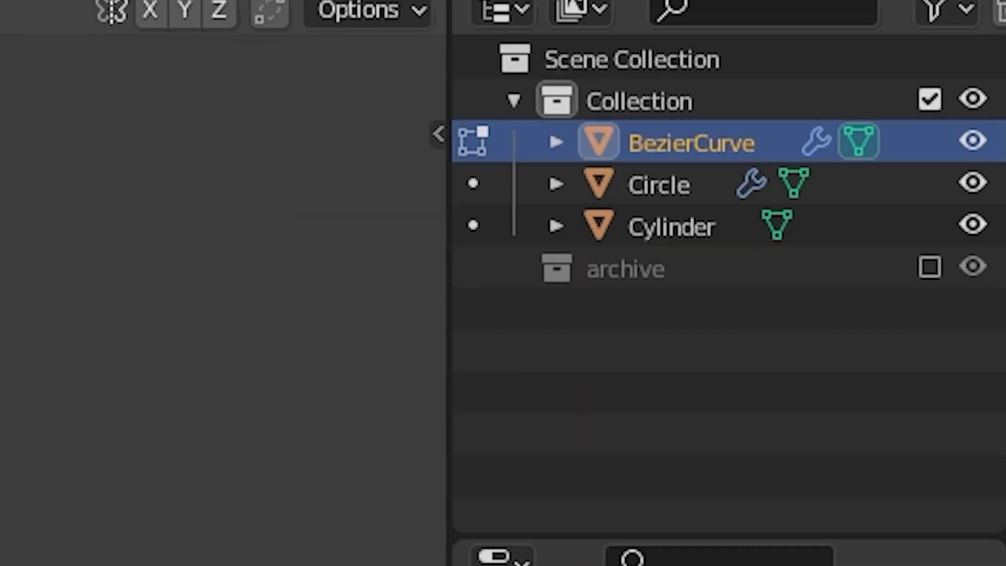
# Add a Bevel modifier above the column's Subdivision with 0.031 m amount, 3 segments and the limit method Weight.
pyautogui.click(926, 199)
pyautogui.click(801, 235)
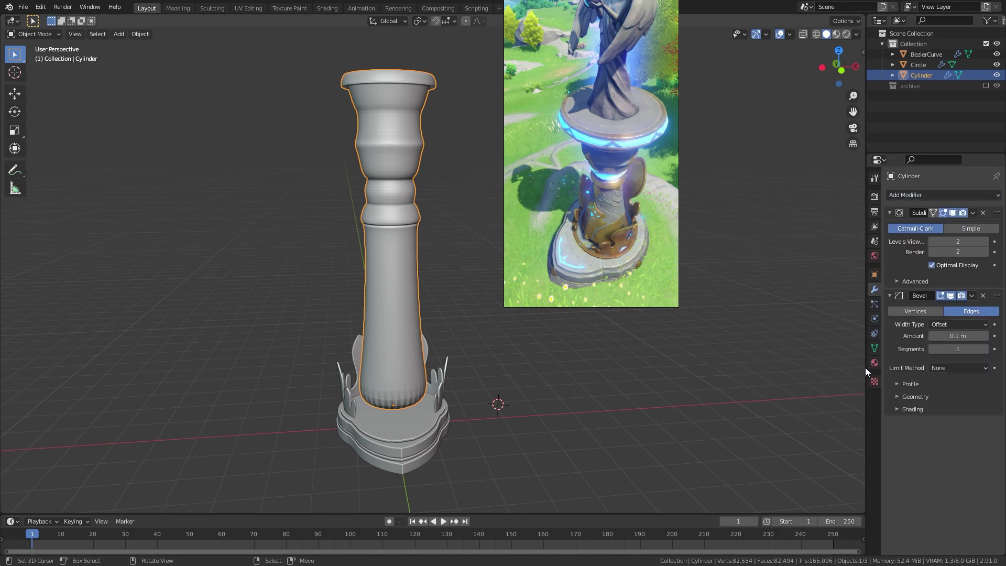
pyautogui.hotkey('ctrl', 'Tab')
pyautogui.click(611, 364)
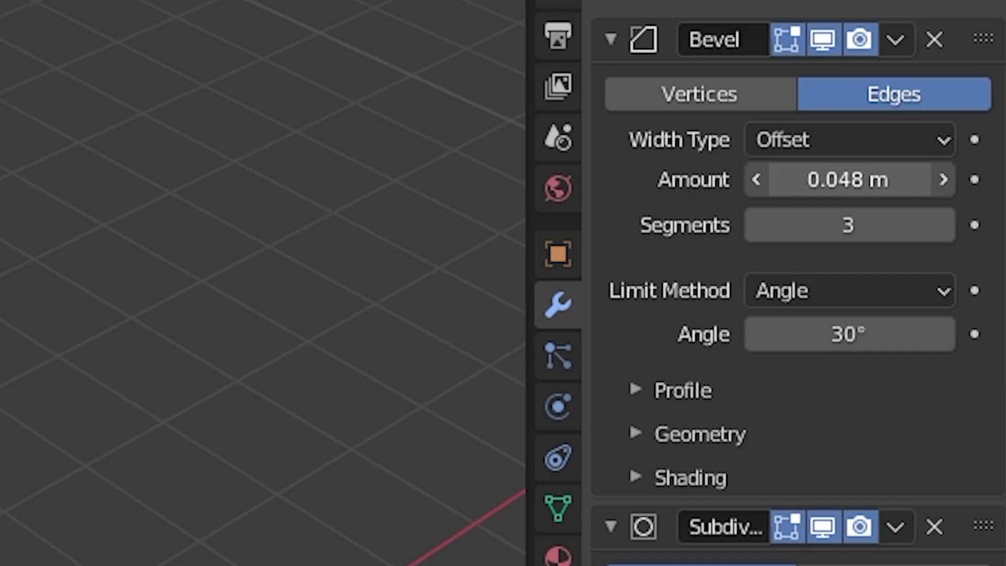
pyautogui.click(809, 290)
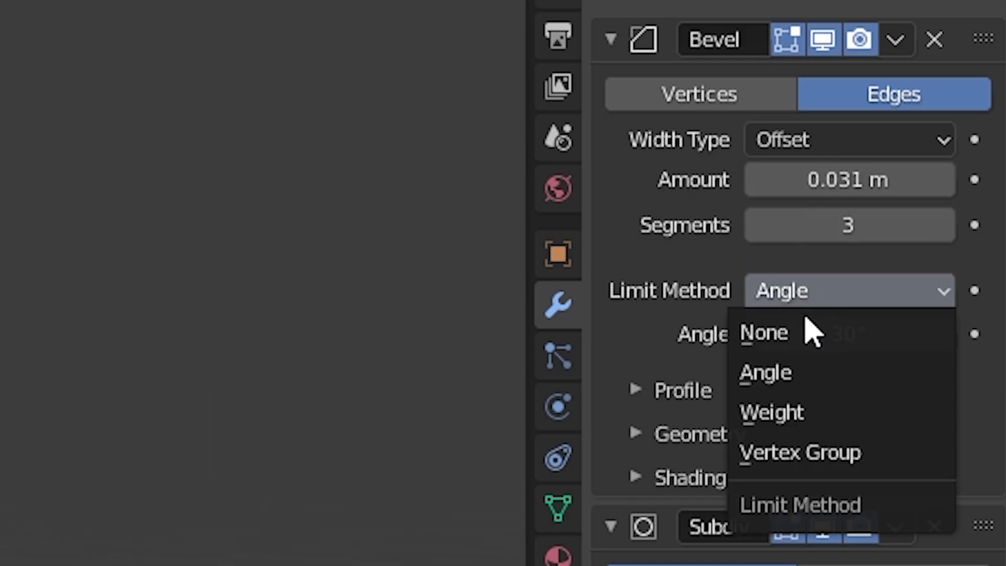
pyautogui.click(808, 416)
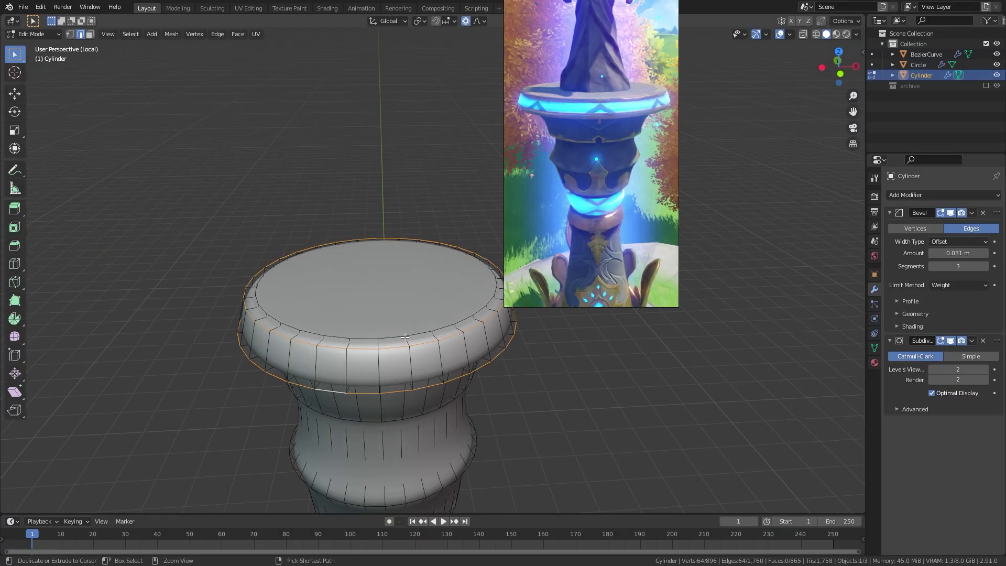
# Give the edge loops around the column's top rim a bevel weight of 1.
pyautogui.hotkey('ctrl', 'e')
pyautogui.click(402, 336)
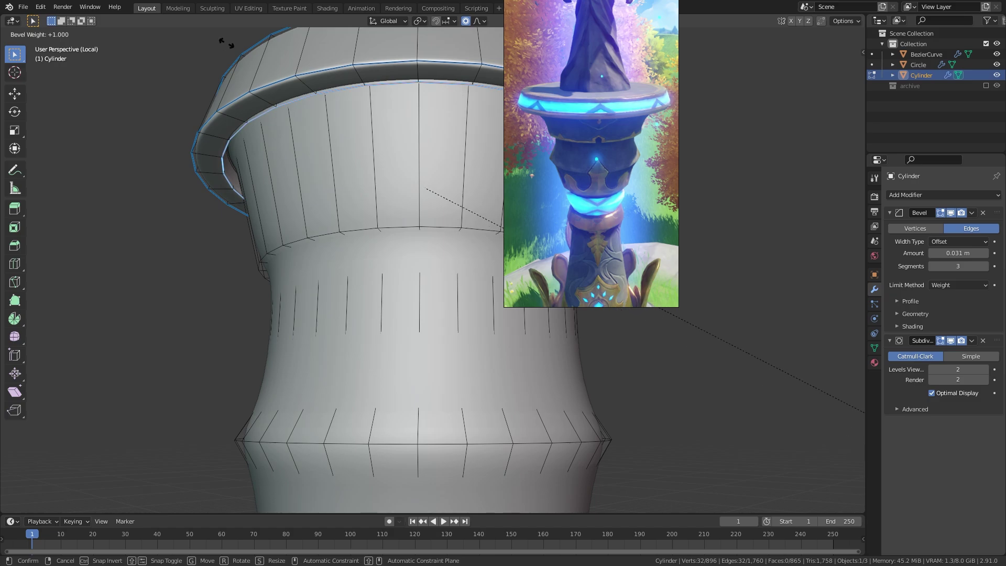
pyautogui.click(226, 43)
pyautogui.moveTo(246, 158); pyautogui.dragTo(260, 175, button='middle')
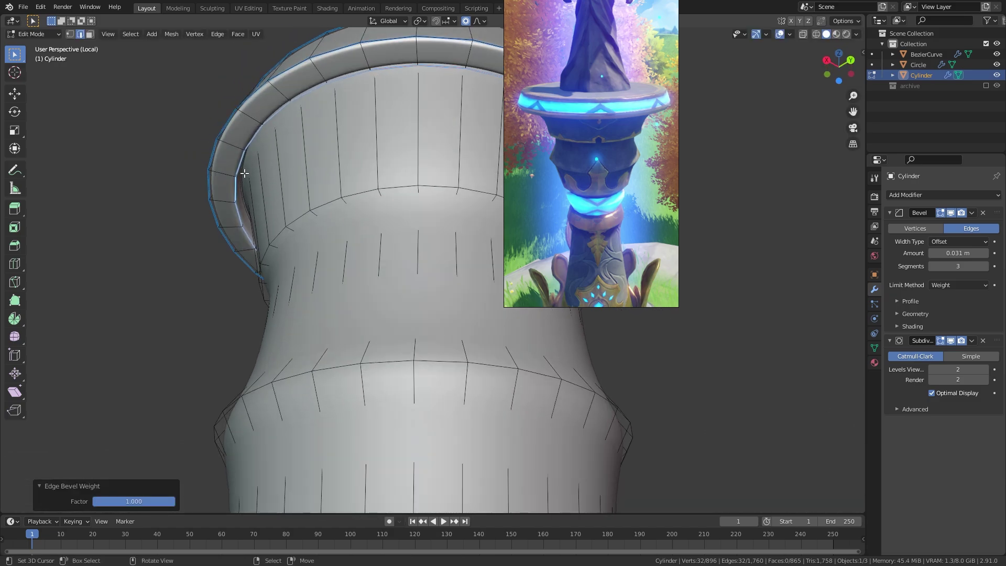
pyautogui.scroll(-5, 274, 226)
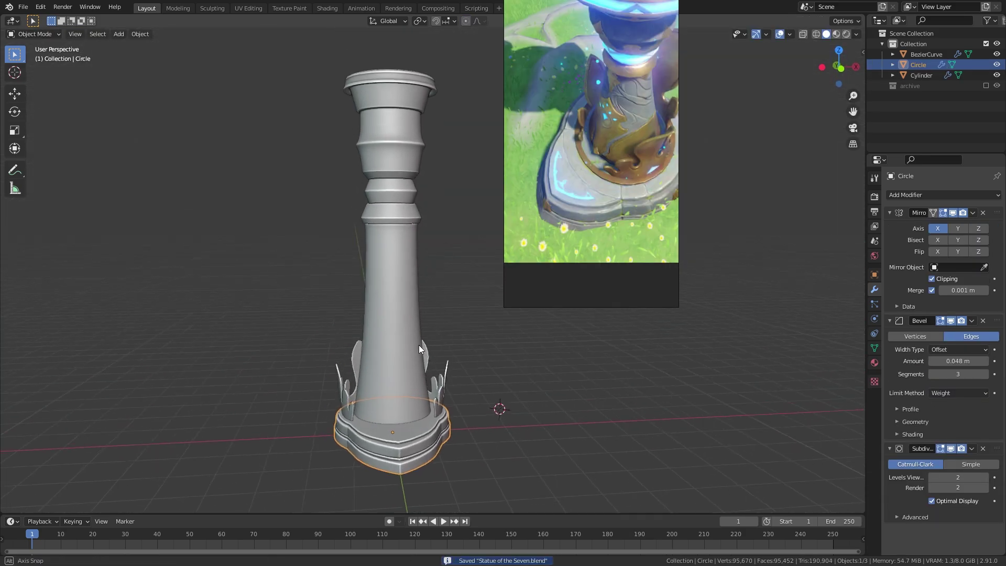
pyautogui.scroll(-3, 419, 345)
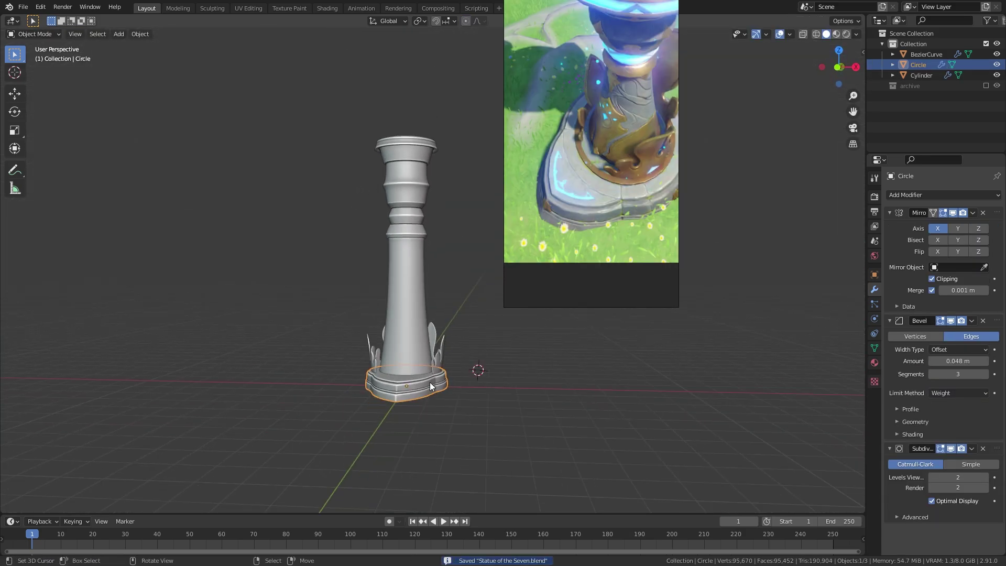
pyautogui.rightClick(445, 375)
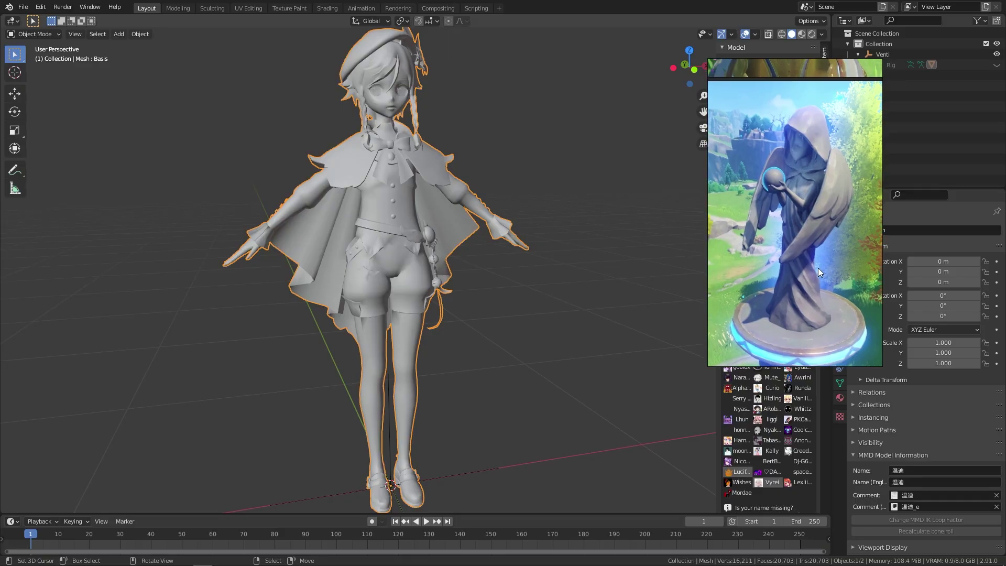
# Keep the reference board always on top and put the character mesh in Edit Mode.
pyautogui.hotkey('ctrl', 'shift', 'a')
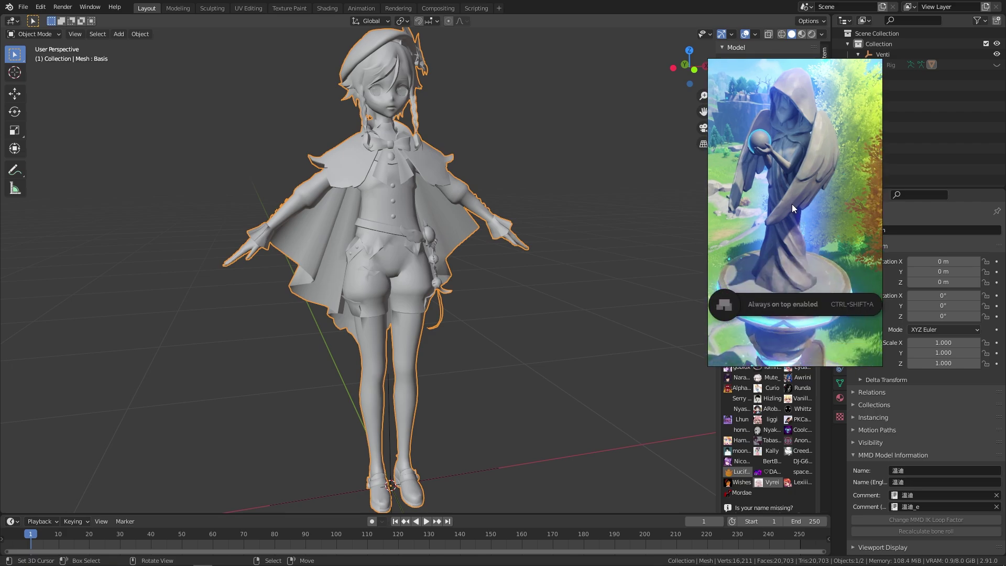
pyautogui.hotkey('ctrl', 'Tab')
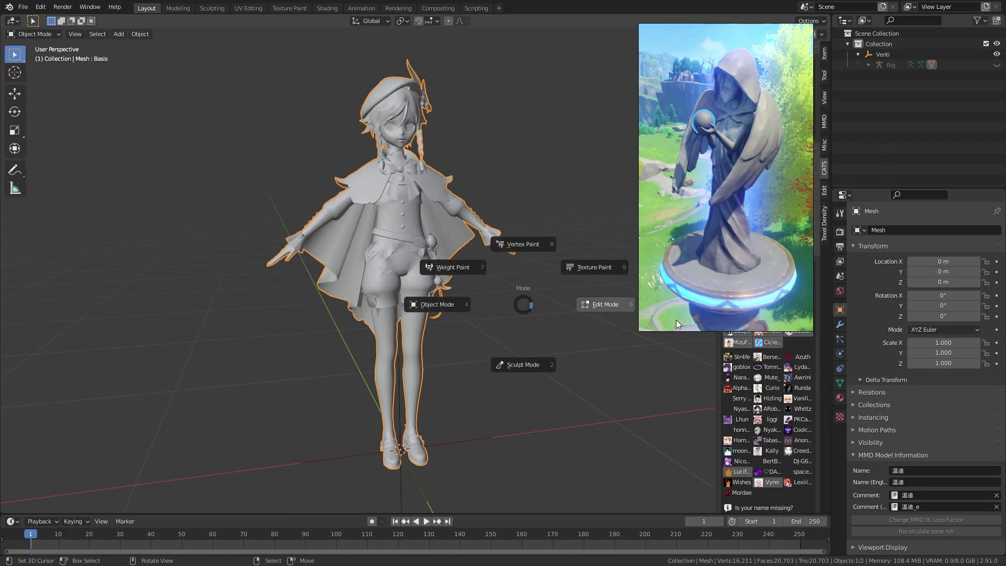
pyautogui.click(676, 320)
# Select the linked parts of the spiked round ornament on the character's hip and delete them.
pyautogui.moveTo(576, 331); pyautogui.dragTo(433, 336, button='middle')
pyautogui.moveTo(422, 334); pyautogui.dragTo(352, 267, button='middle')
pyautogui.press('l')
pyautogui.press('l')
pyautogui.press('l')
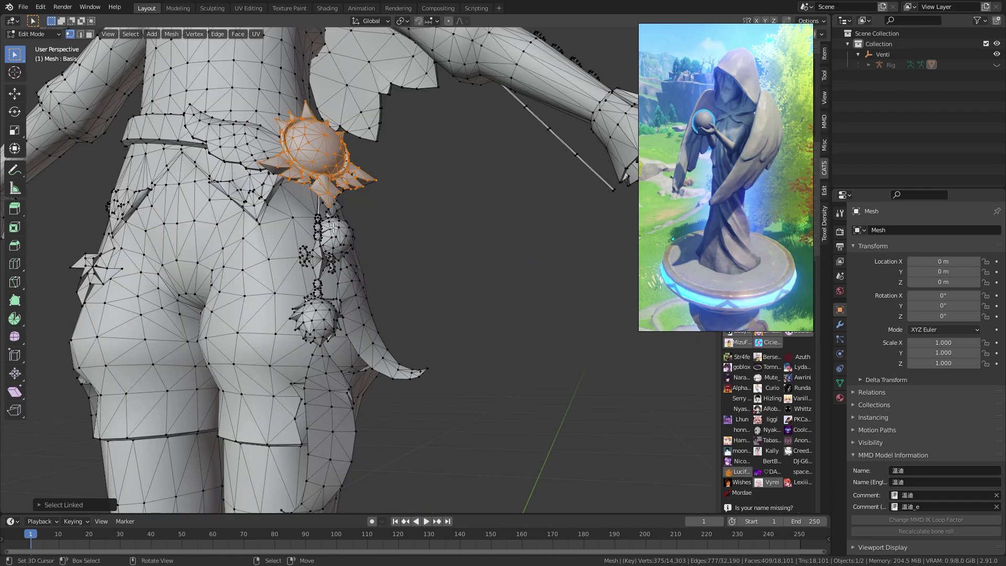
pyautogui.press('x')
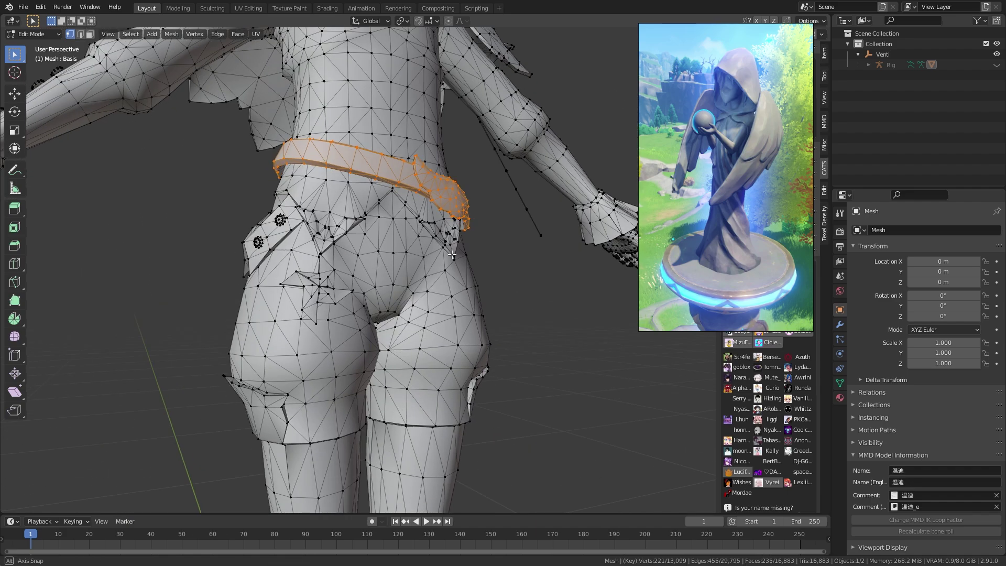
# Delete the belt around the character's waist.
pyautogui.press('x')
pyautogui.click(451, 254)
pyautogui.moveTo(451, 255); pyautogui.dragTo(449, 263, button='middle')
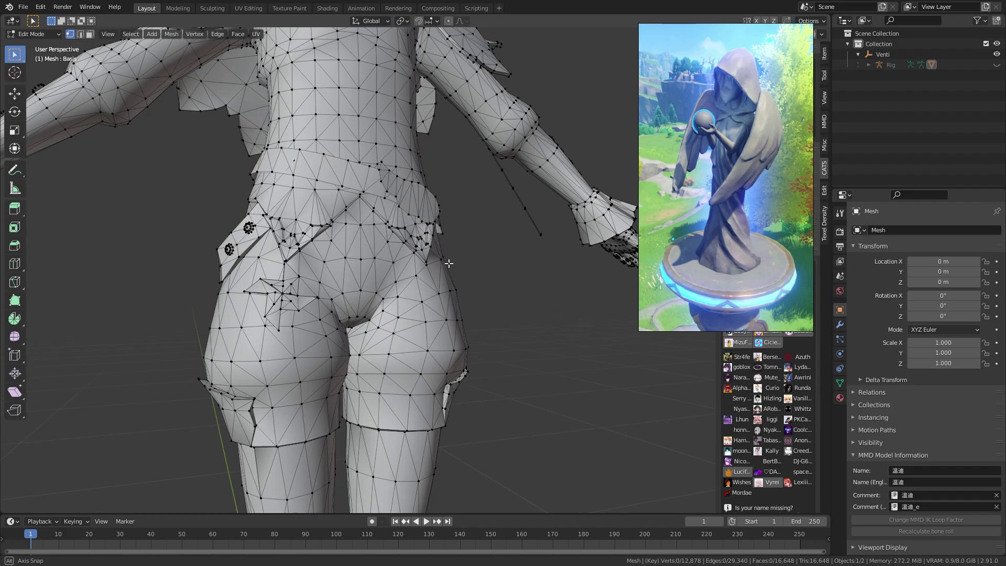
# Rotate the rig's arm bones so both hands cup a sphere in front of the character's chest.
pyautogui.press('r')
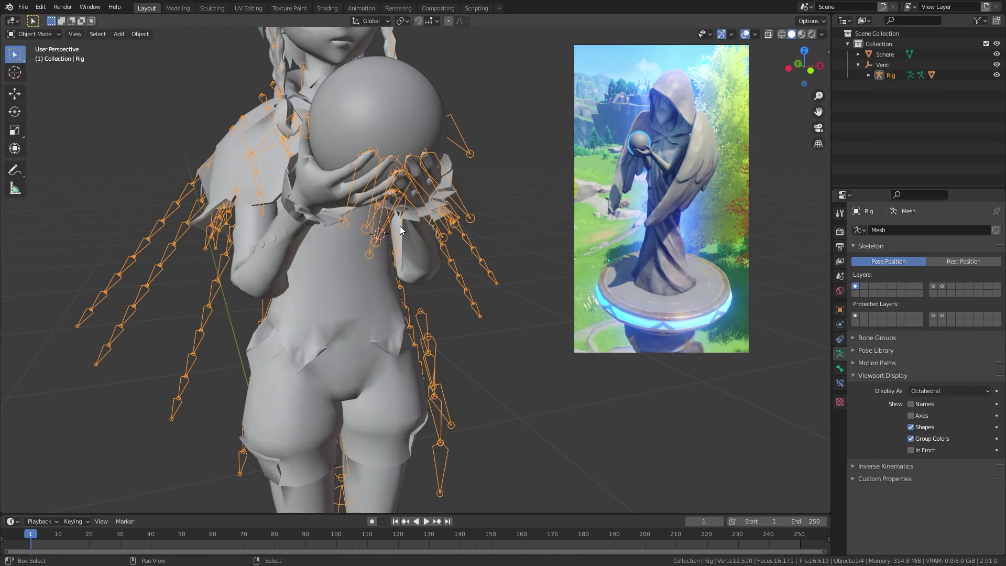
pyautogui.keyDown('shift'); pyautogui.moveTo(401, 226); pyautogui.dragTo(310, 289, button='middle'); pyautogui.keyUp('shift')
pyautogui.scroll(3, 337, 262)
pyautogui.scroll(-2, 363, 266)
# Undo the last four changes made to the posed character, rig and sphere.
pyautogui.hotkey('ctrl', 'z')
pyautogui.hotkey('ctrl', 'z')
pyautogui.hotkey('ctrl', 'z')
pyautogui.hotkey('ctrl', 'z')
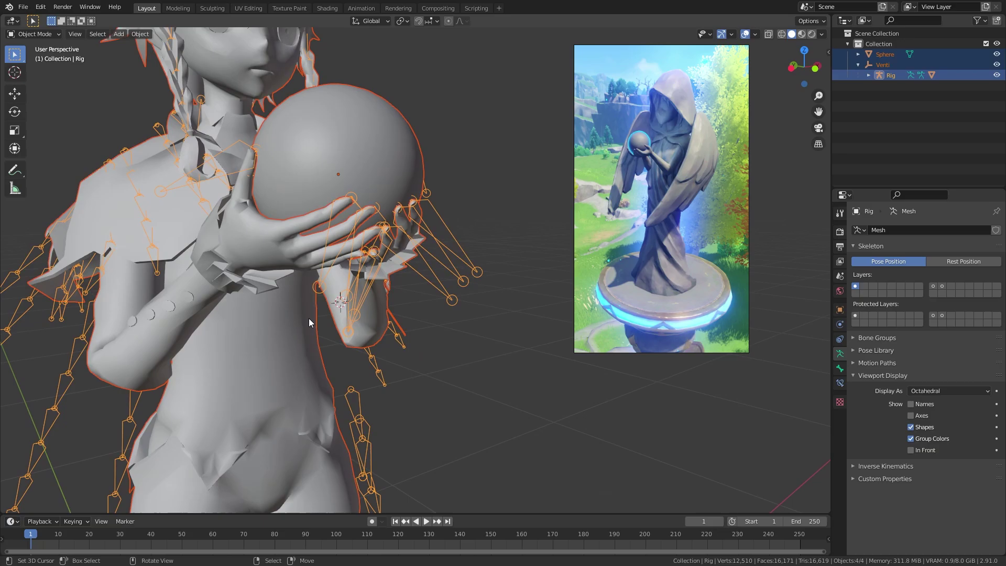
# Remove the character mesh's facial shape keys one after another, clearing the list.
pyautogui.scroll(-4, 308, 304)
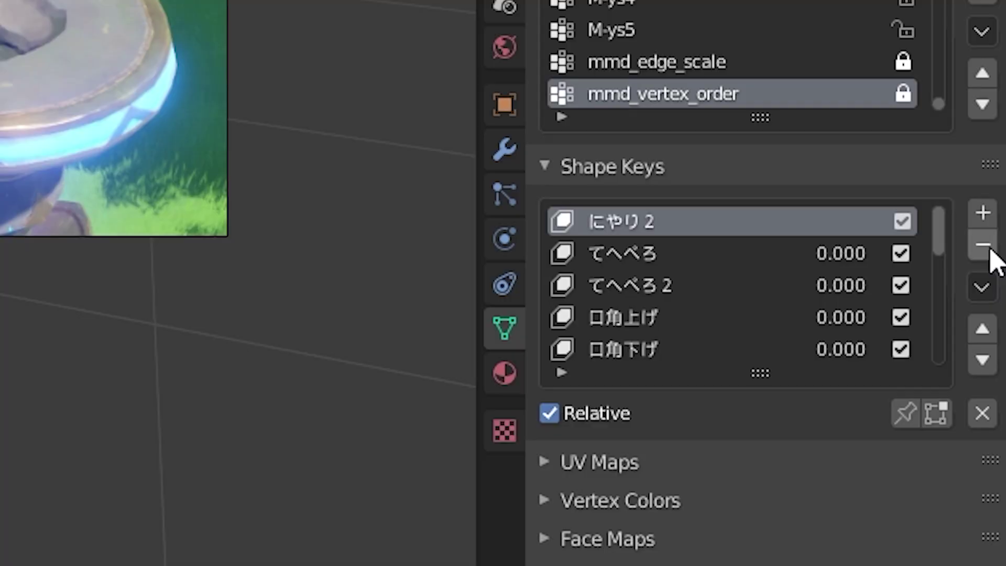
pyautogui.click(982, 245)
pyautogui.click(983, 245)
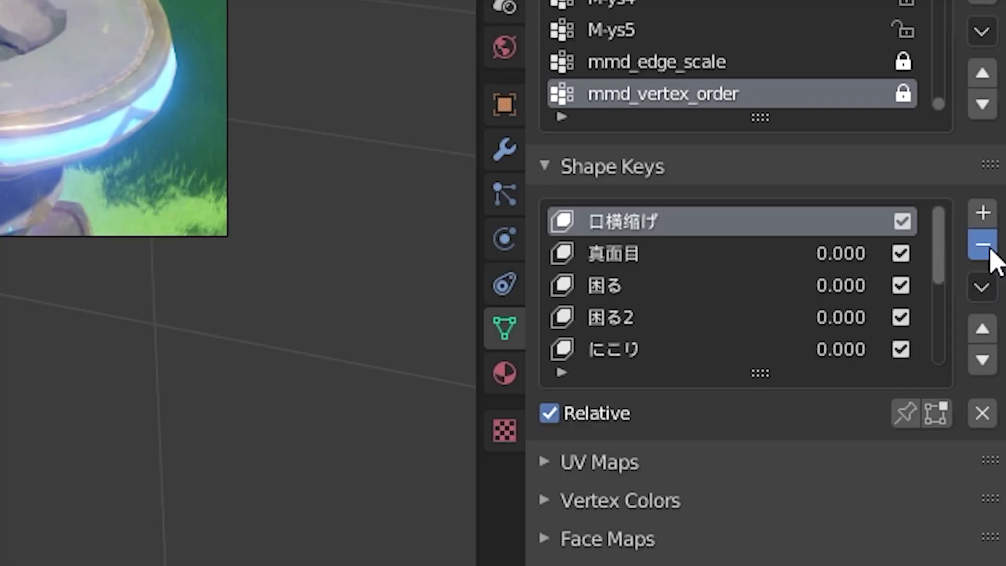
pyautogui.click(982, 245)
pyautogui.click(983, 245)
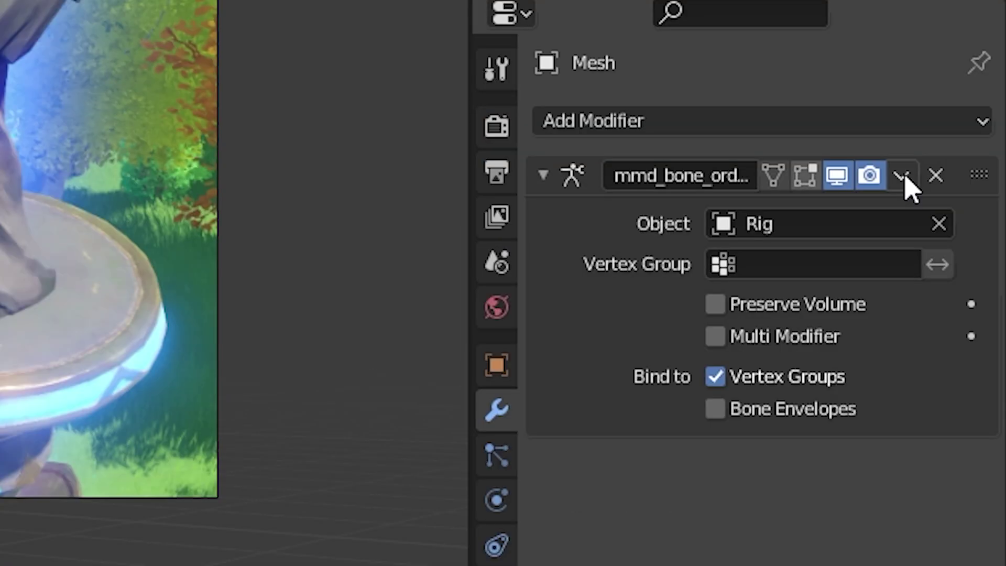
# Apply the Armature modifier on the character mesh, then delete the rig, leaving the posed mesh and the sphere.
pyautogui.click(902, 175)
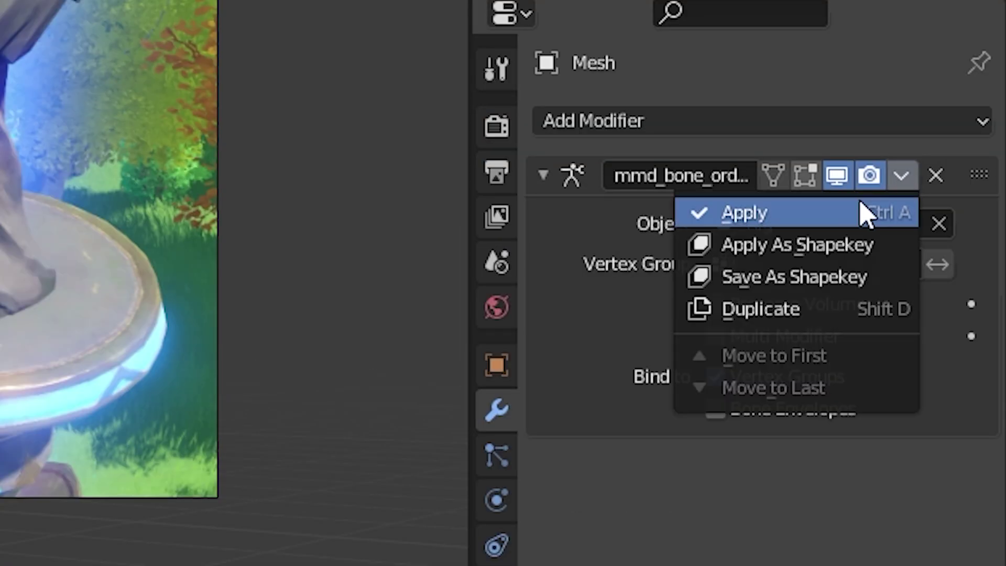
pyautogui.click(825, 215)
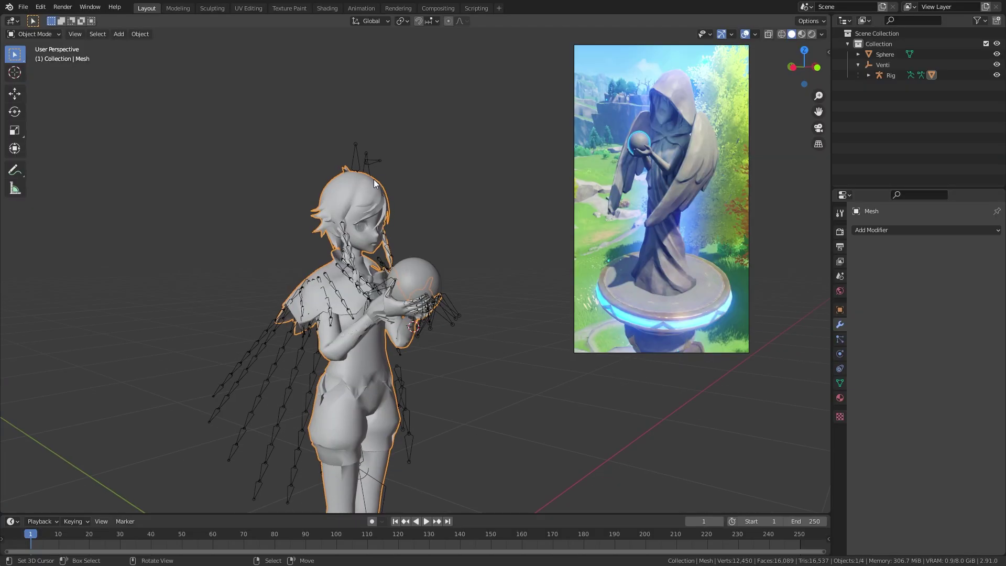
pyautogui.click(373, 177)
pyautogui.click(380, 190)
pyautogui.click(366, 222)
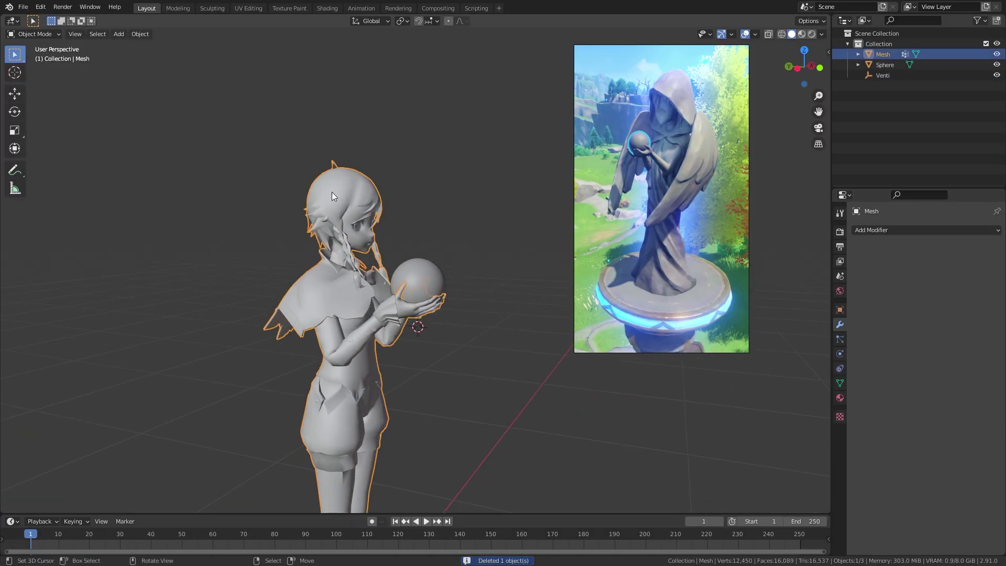
pyautogui.moveTo(331, 191); pyautogui.dragTo(420, 287, button='middle')
pyautogui.click(413, 283)
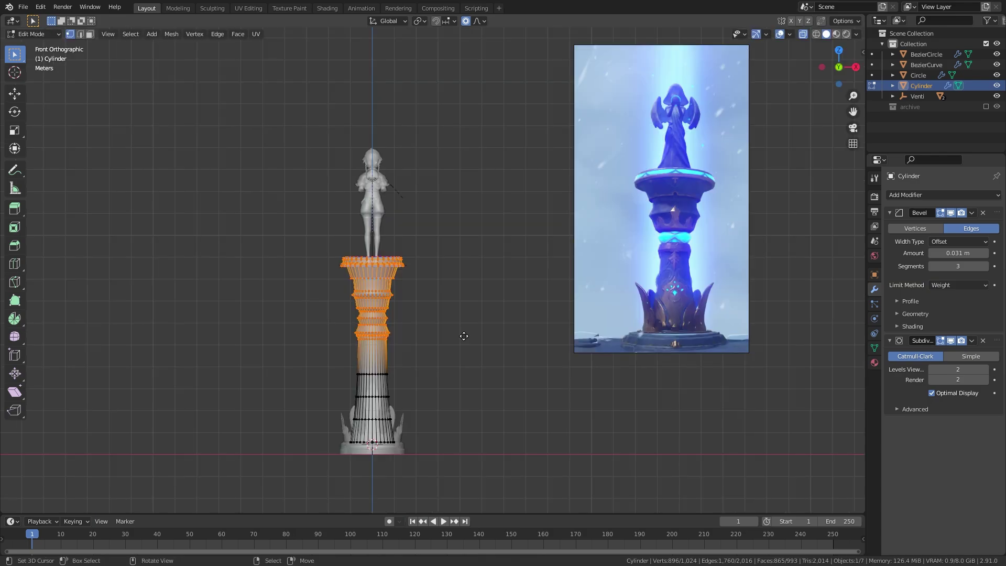
# Move the column's upper section along Z and stand the character with the sphere on its top.
pyautogui.press('g')
pyautogui.press('z')
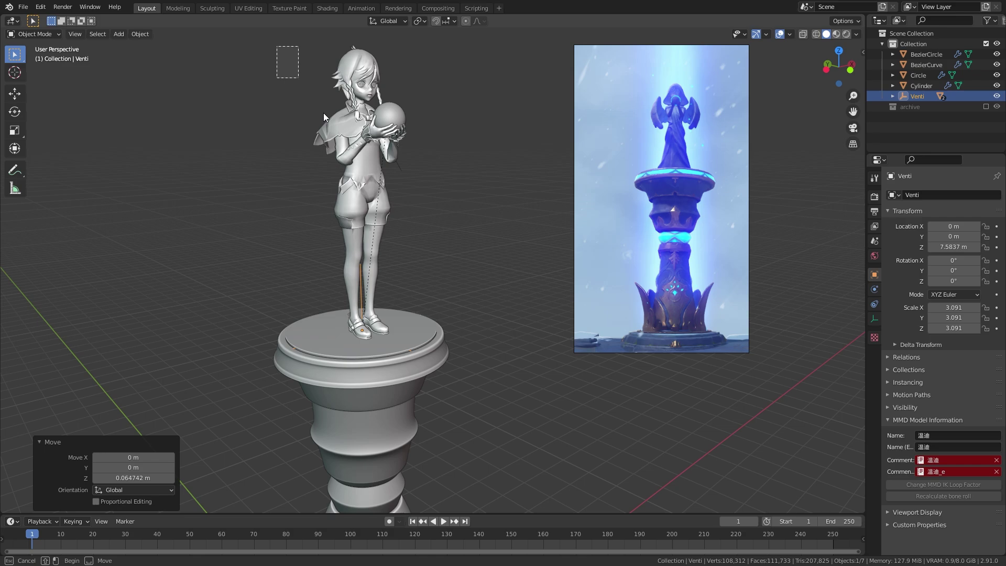
pyautogui.moveTo(323, 112); pyautogui.dragTo(455, 308)
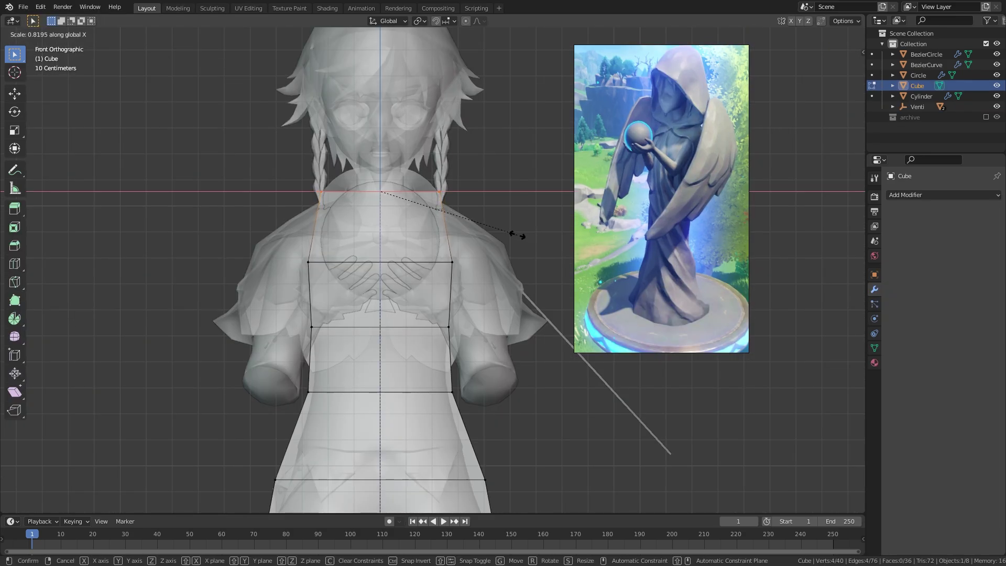
# Scale the robe mesh's top edge ring to 0.816 along X at the character's neck.
pyautogui.click(517, 235)
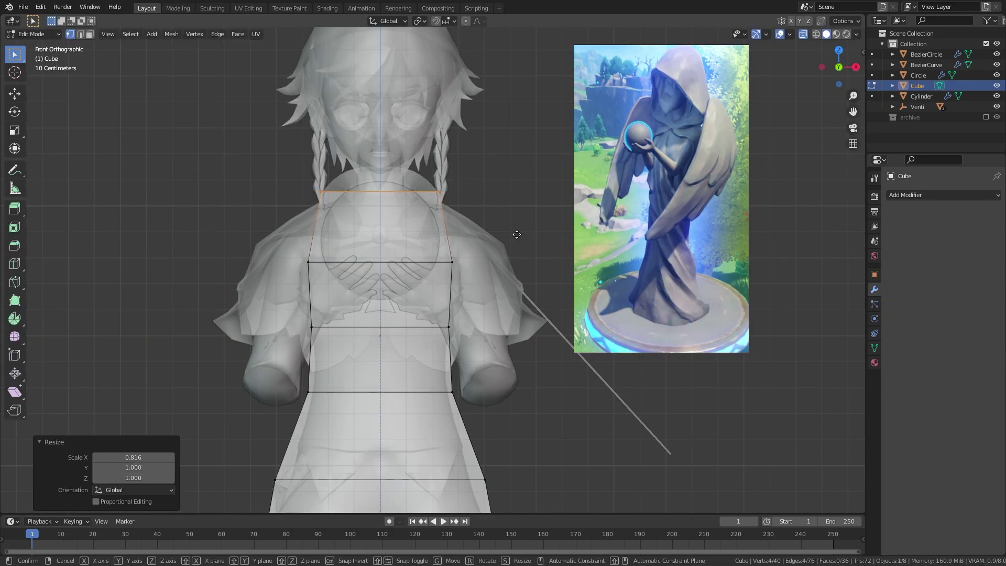
pyautogui.moveTo(517, 235); pyautogui.dragTo(524, 246, button='middle')
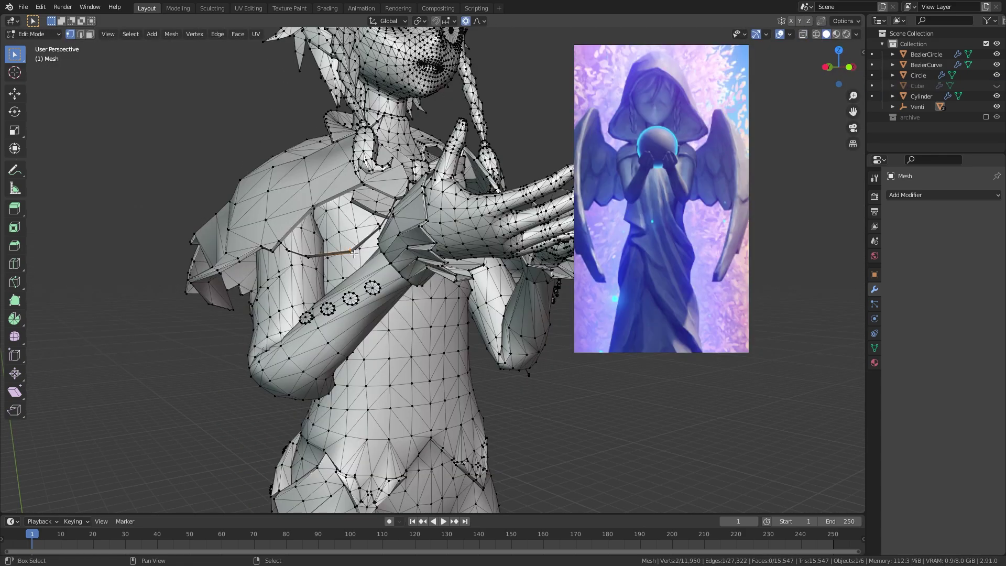
# Delete the cape and the small loose ornament pieces around the forearm from the character mesh.
pyautogui.keyDown('ctrl'); pyautogui.click(292, 255); pyautogui.keyUp('ctrl')
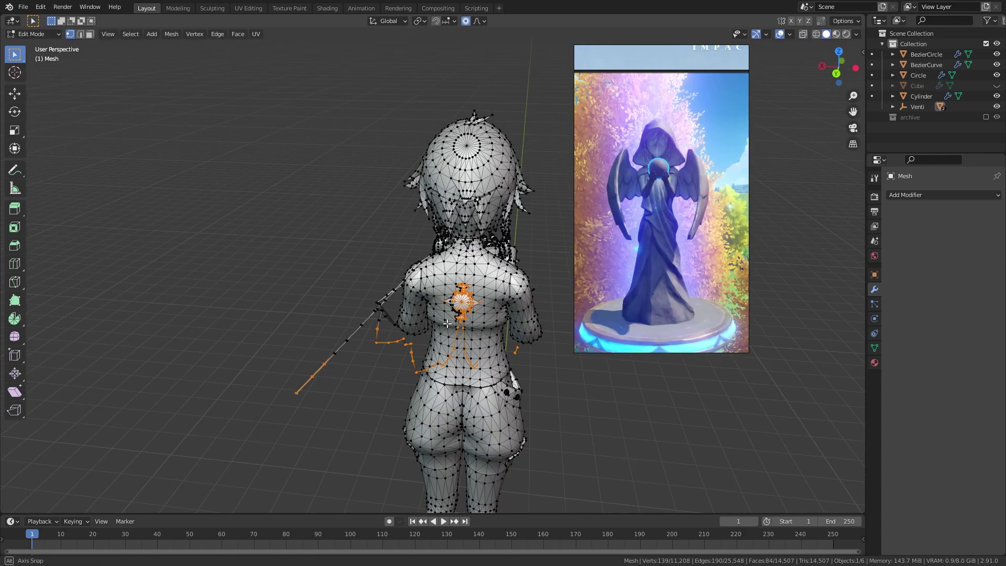
pyautogui.moveTo(430, 335); pyautogui.dragTo(506, 356, button='middle')
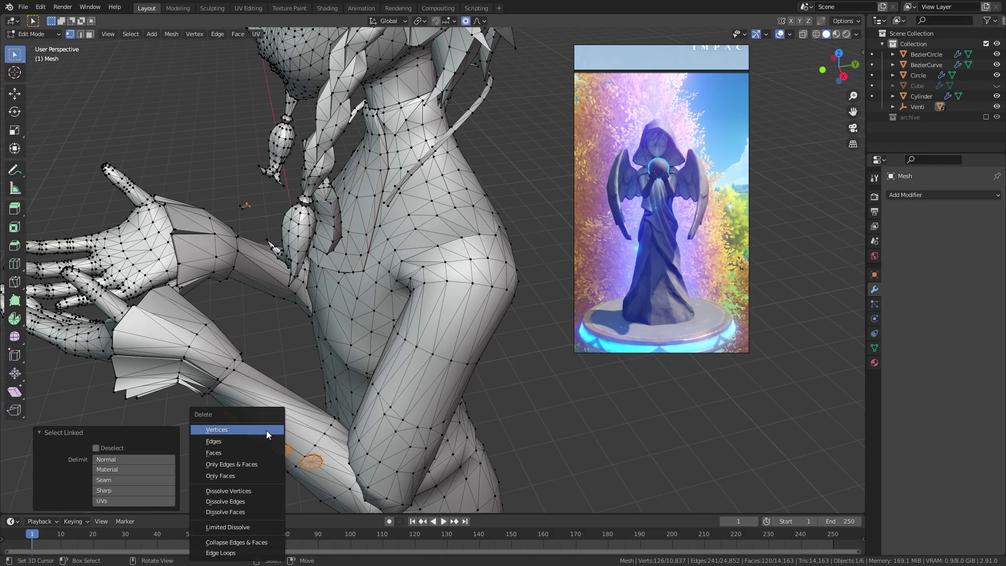
pyautogui.click(266, 430)
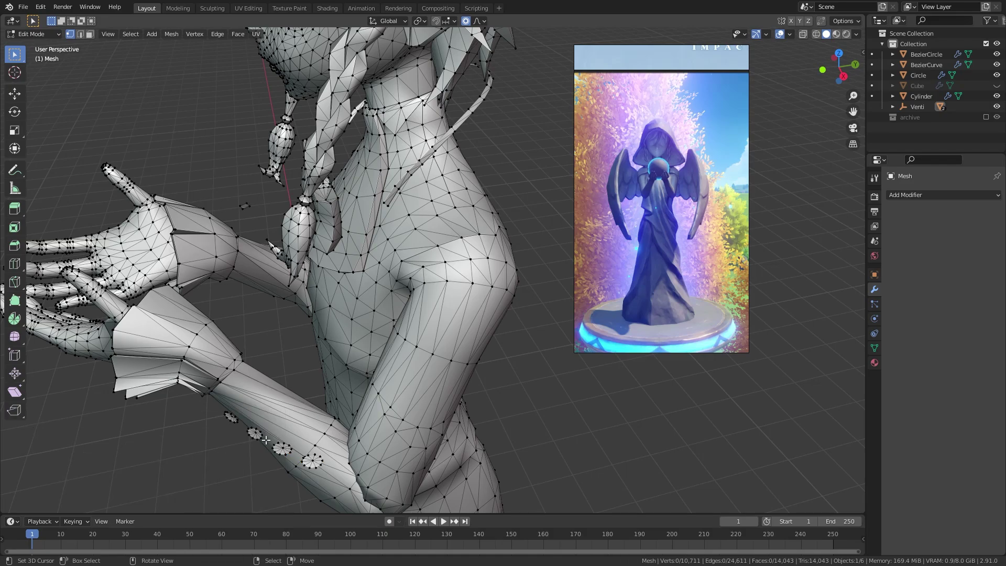
pyautogui.moveTo(315, 293); pyautogui.dragTo(378, 264, button='middle')
pyautogui.rightClick(379, 264)
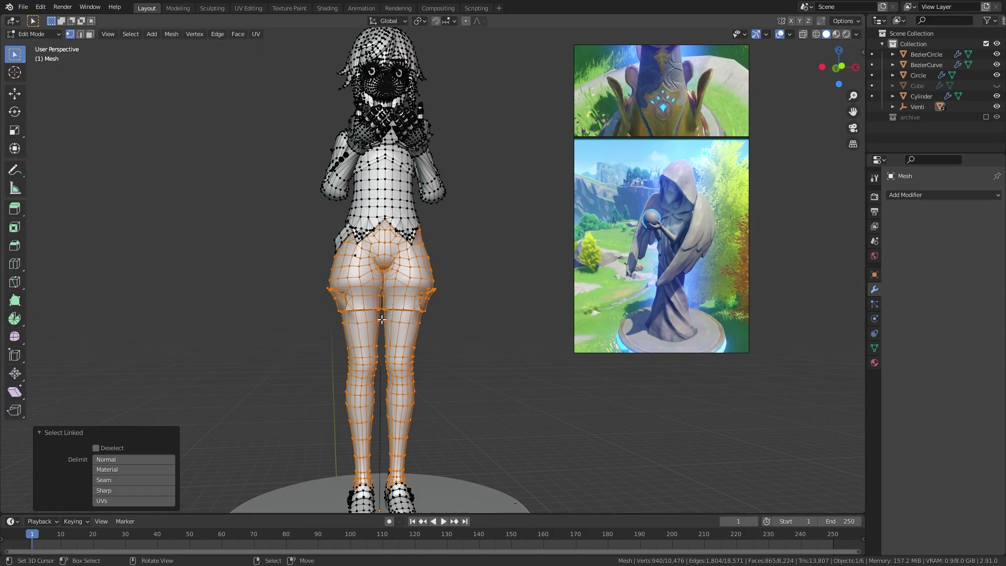
# Clear the shorts, legs and shoes out of the character mesh and delete the leftover linked pieces below the torso.
pyautogui.scroll(-2, 417, 451)
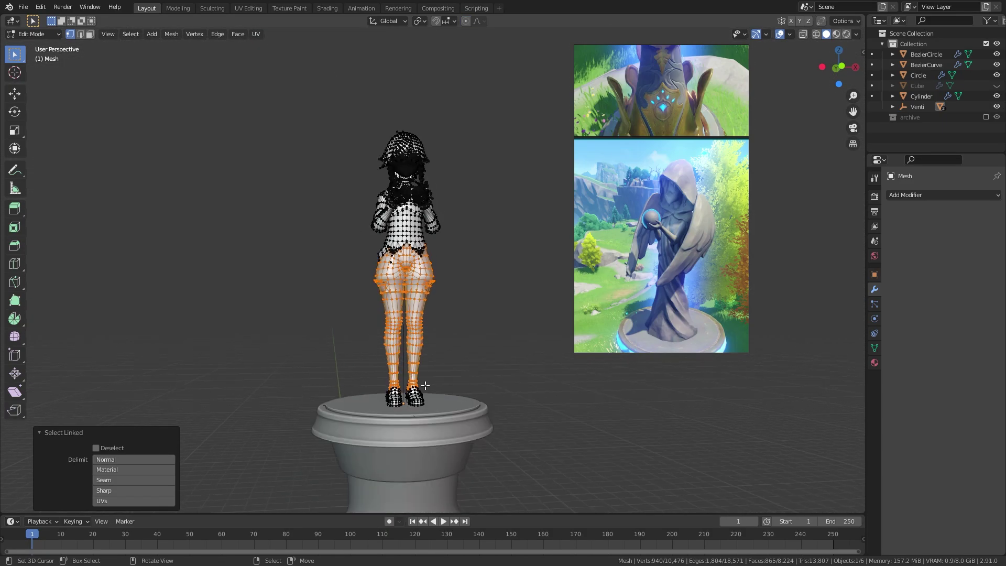
pyautogui.scroll(1, 417, 451)
pyautogui.press('h')
pyautogui.press('KP_1')
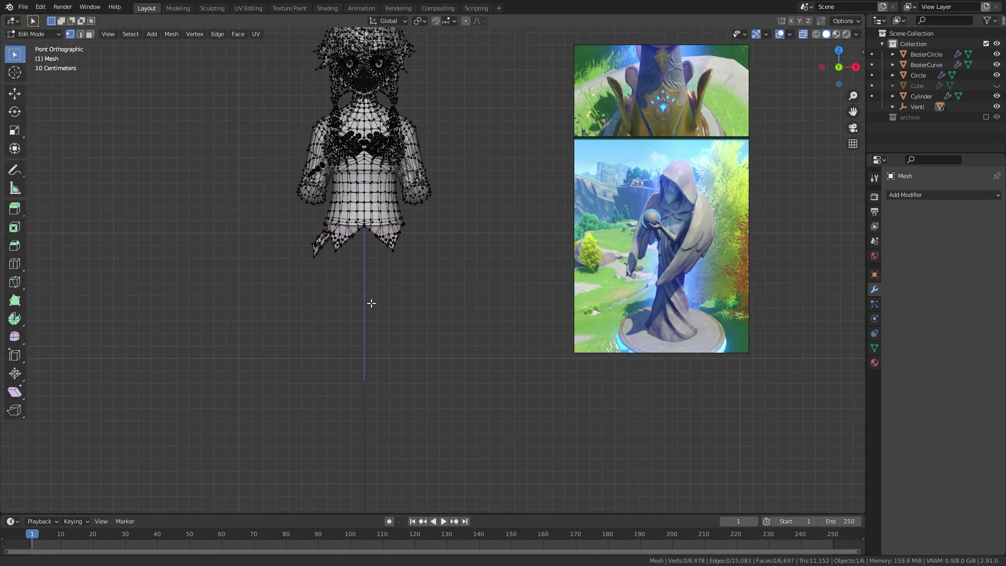
pyautogui.press('l')
pyautogui.press('x')
pyautogui.click(440, 303)
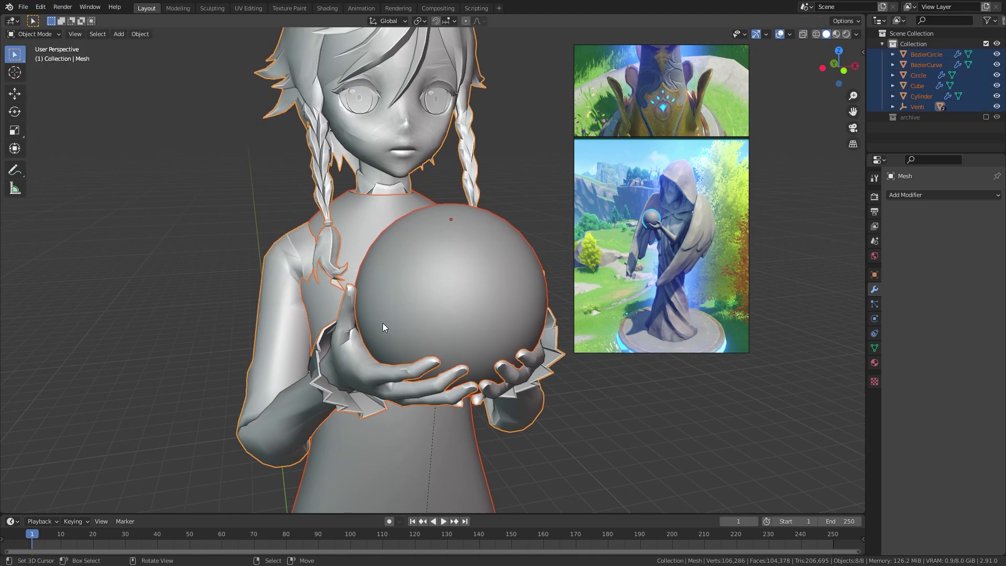
# Open the robe mesh for editing, then compare its shoulders and neckline with the statue reference in solid display.
pyautogui.moveTo(404, 329); pyautogui.dragTo(415, 292, button='middle')
pyautogui.click(401, 257)
pyautogui.press('Tab')
pyautogui.hotkey('alt', 'z')
pyautogui.scroll(3, 434, 352)
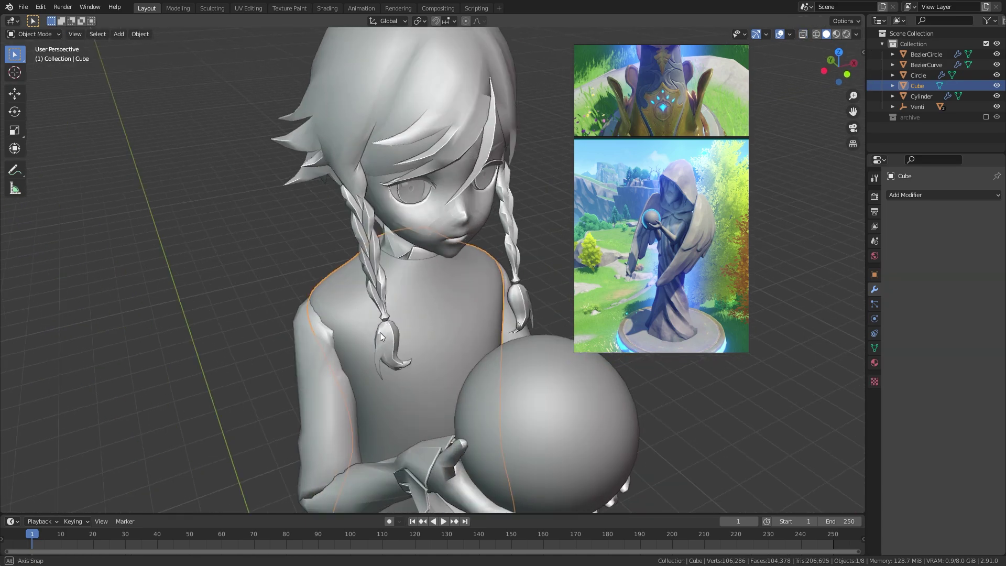
pyautogui.scroll(5, 379, 330)
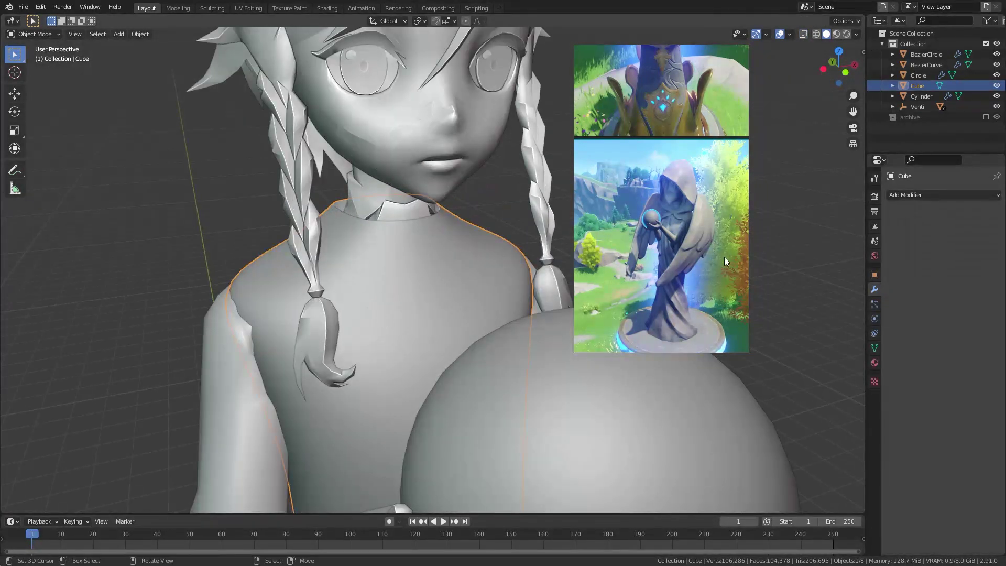
pyautogui.moveTo(350, 280); pyautogui.dragTo(330, 285, button='middle')
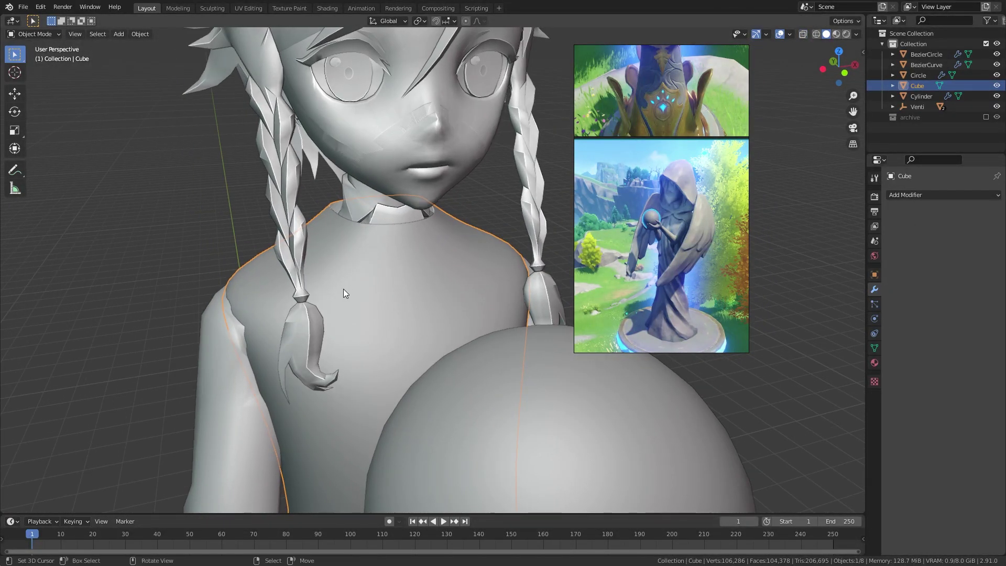
pyautogui.scroll(-6, 344, 288)
# Edit the robe mesh, select its neck edge loop and place the 3D cursor at the loop's centre.
pyautogui.hotkey('ctrl', 'Tab')
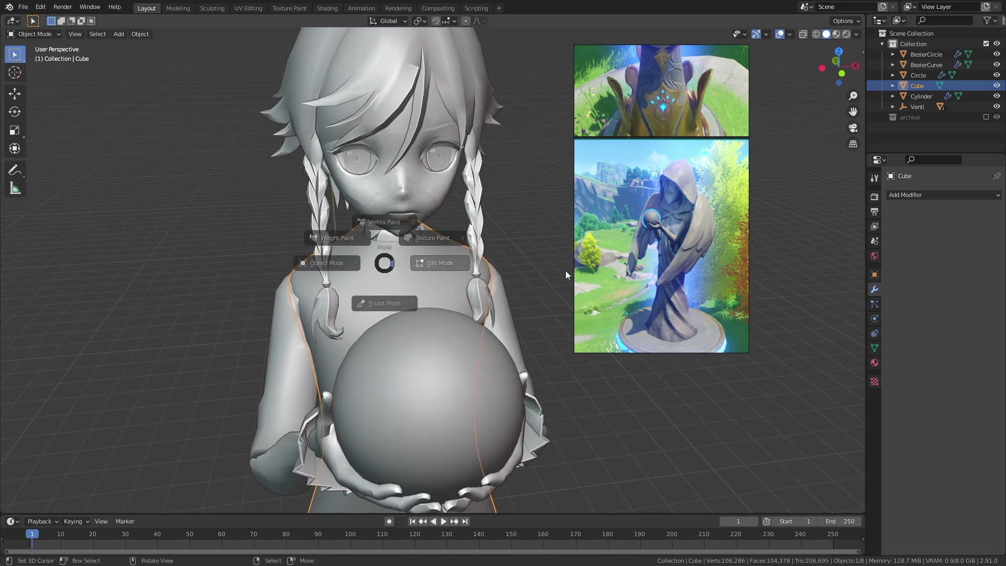
pyautogui.click(564, 270)
pyautogui.hotkey('ctrl', 'Tab')
pyautogui.click(315, 218)
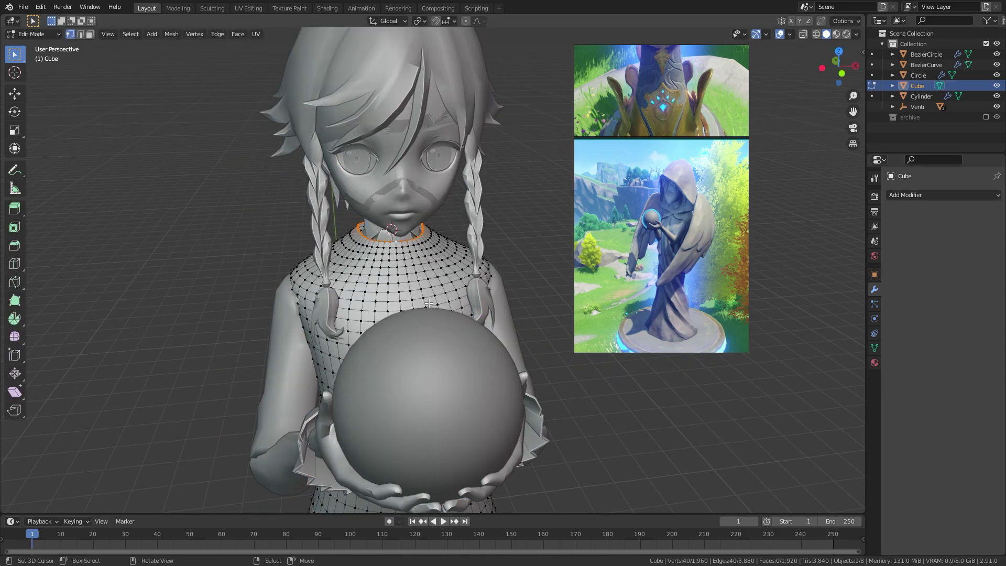
pyautogui.moveTo(404, 288); pyautogui.dragTo(393, 304, button='middle')
# Add a cube at the neck, flatten it into a slab under the chin and select its upper vertices for the hood.
pyautogui.hotkey('shift', 'a')
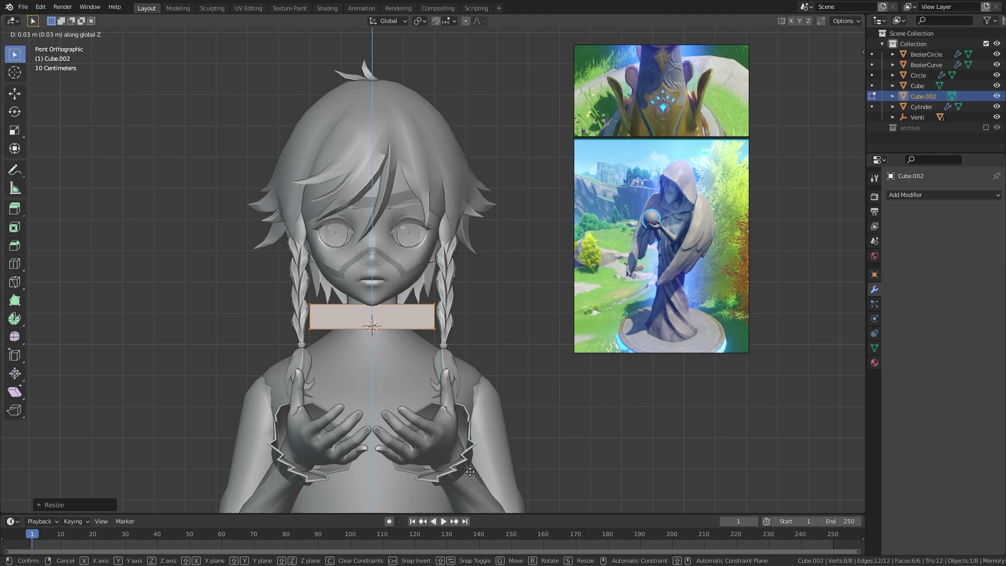
pyautogui.press('Tab')
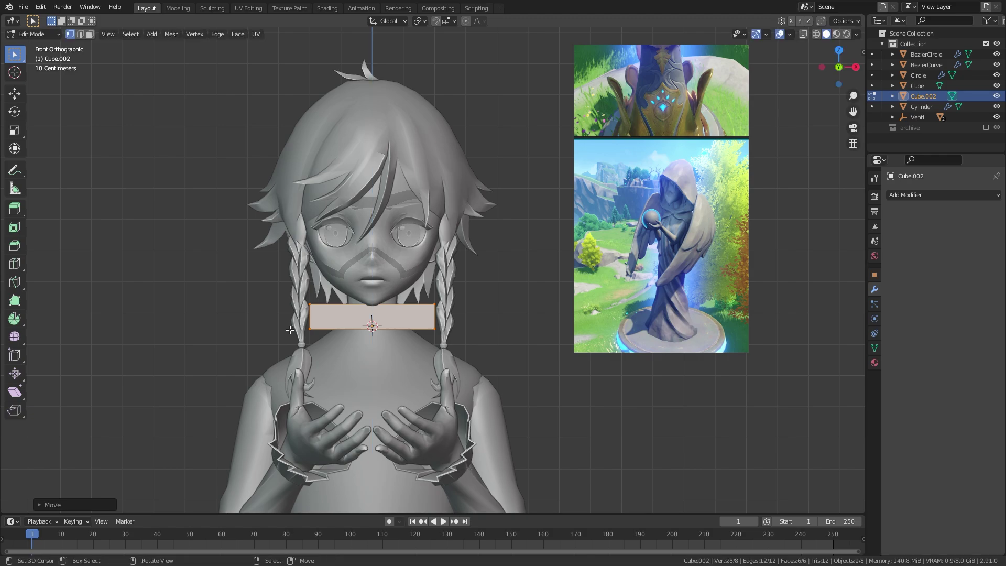
pyautogui.hotkey('alt', 'z')
pyautogui.moveTo(297, 285); pyautogui.dragTo(530, 307)
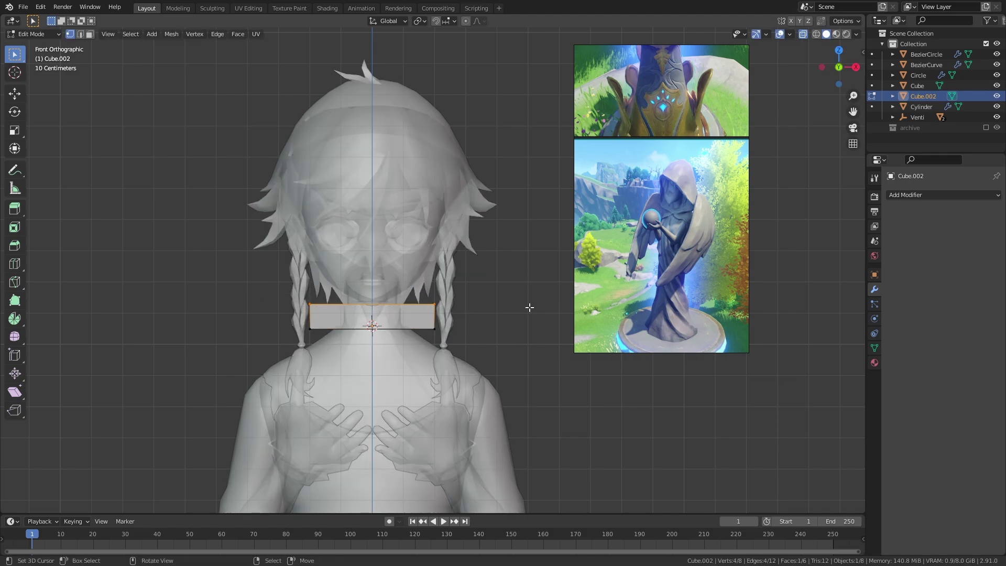
pyautogui.press('KP_7')
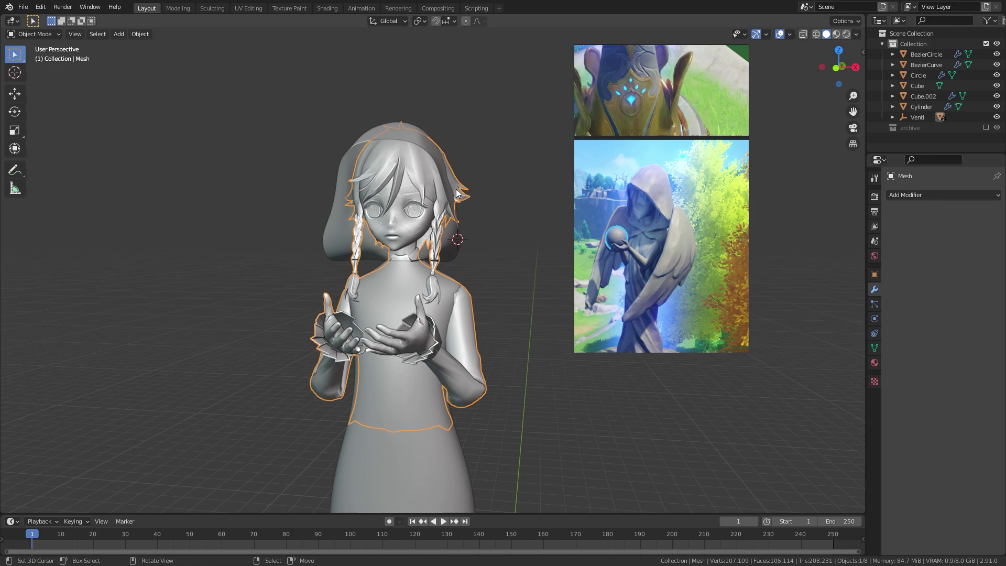
# Select the hood and open the options of its Subdivision modifier.
pyautogui.click(429, 149)
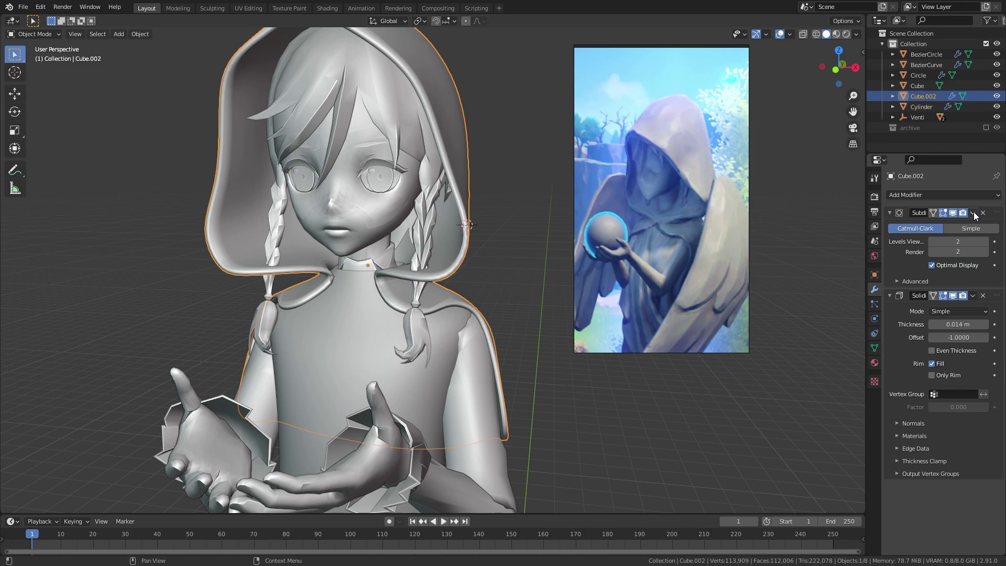
pyautogui.click(973, 213)
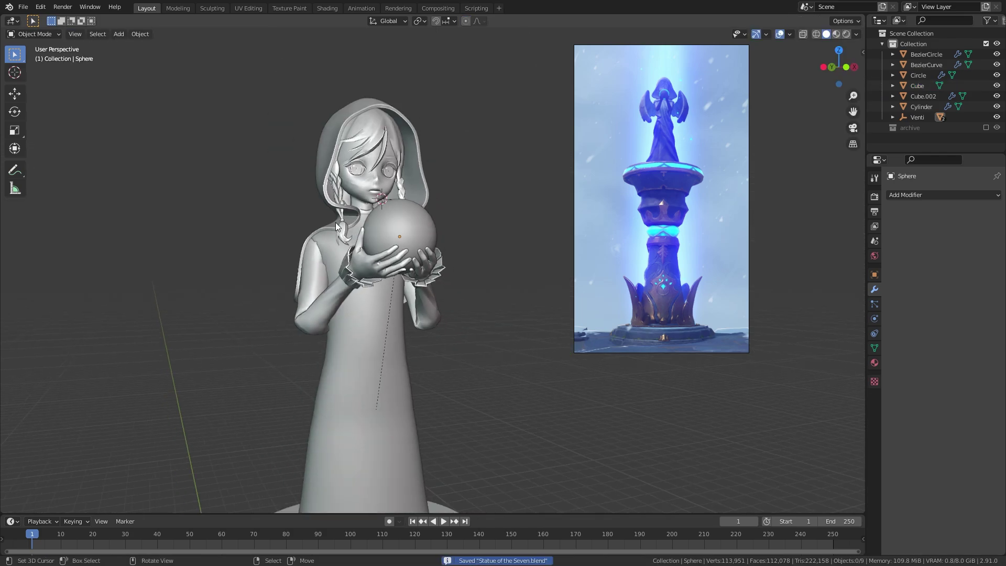
# Select all objects in the scene.
pyautogui.press('a')
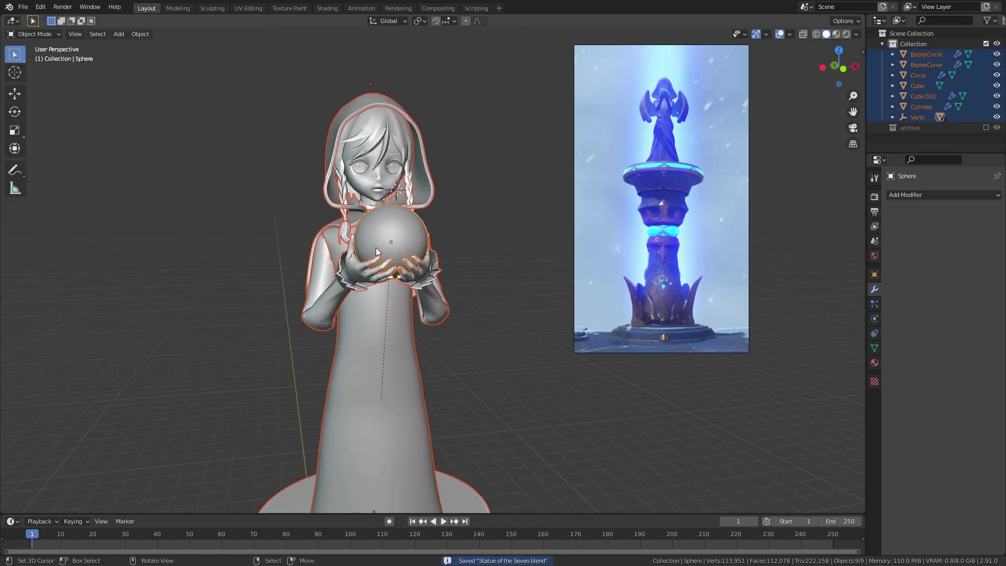
pyautogui.scroll(-3, 376, 252)
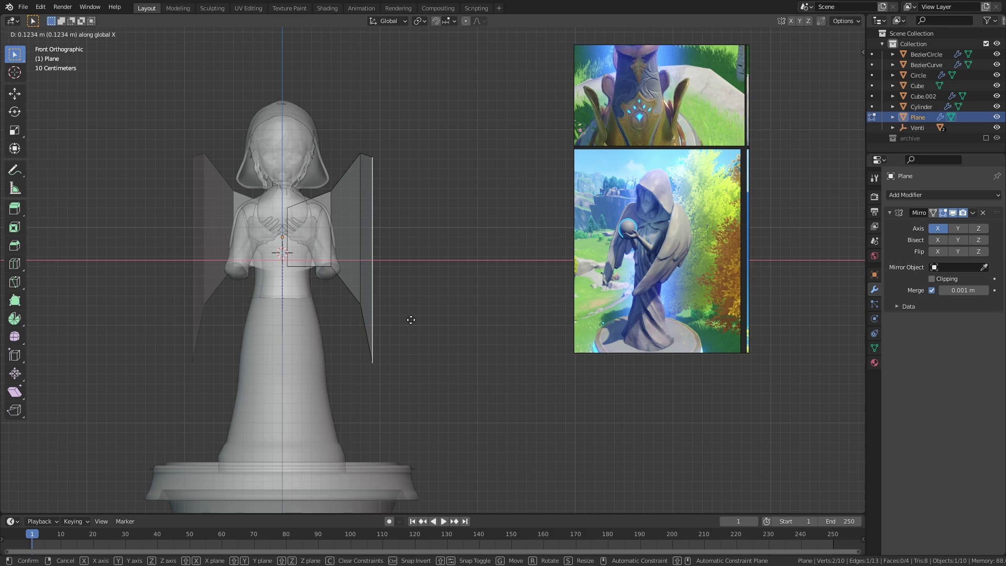
# Move the mirrored wing's outer edge outward along X, tilt it inward, and shift the whole wing mesh along X.
pyautogui.click(411, 320)
pyautogui.press('r')
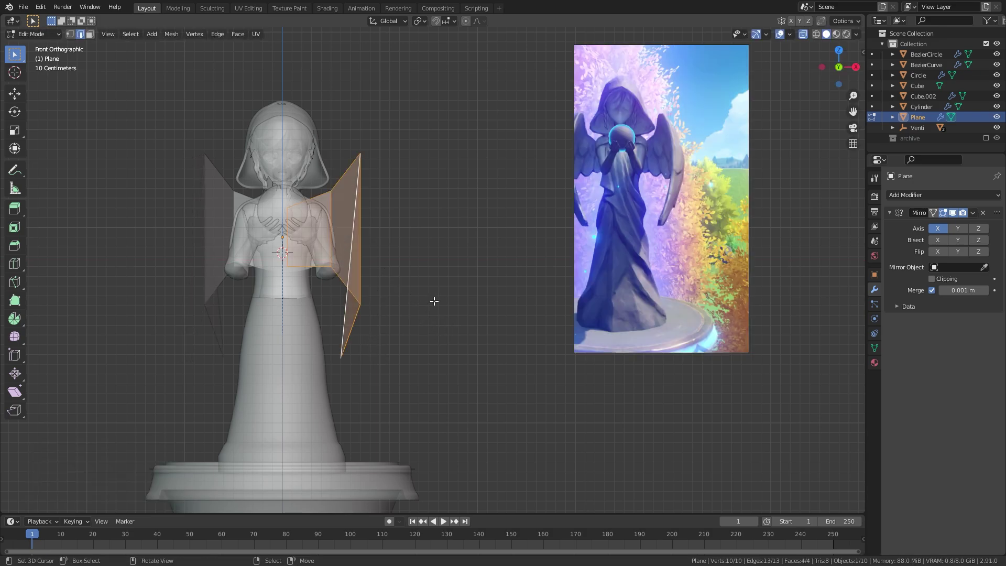
pyautogui.press('g')
pyautogui.press('x')
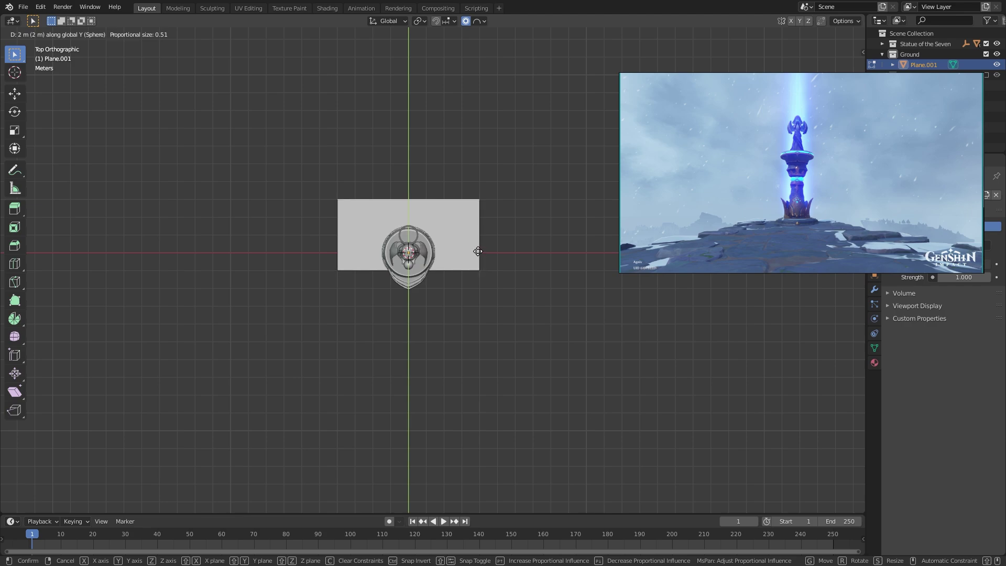
# Move an edge of the ground plane beneath the statue along Y.
pyautogui.click(458, 278)
pyautogui.moveTo(458, 279); pyautogui.dragTo(420, 312, button='middle')
pyautogui.scroll(2, 420, 312)
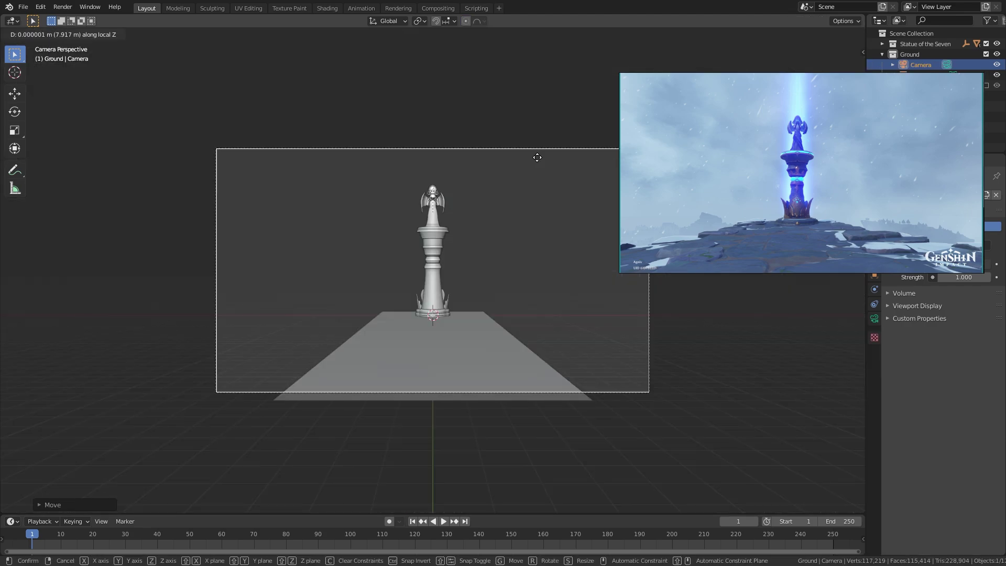
# Move the camera along its local Z to frame the statue, and extend the ground plane's near edge about 9 m along negative Y.
pyautogui.scroll(3, 457, 318)
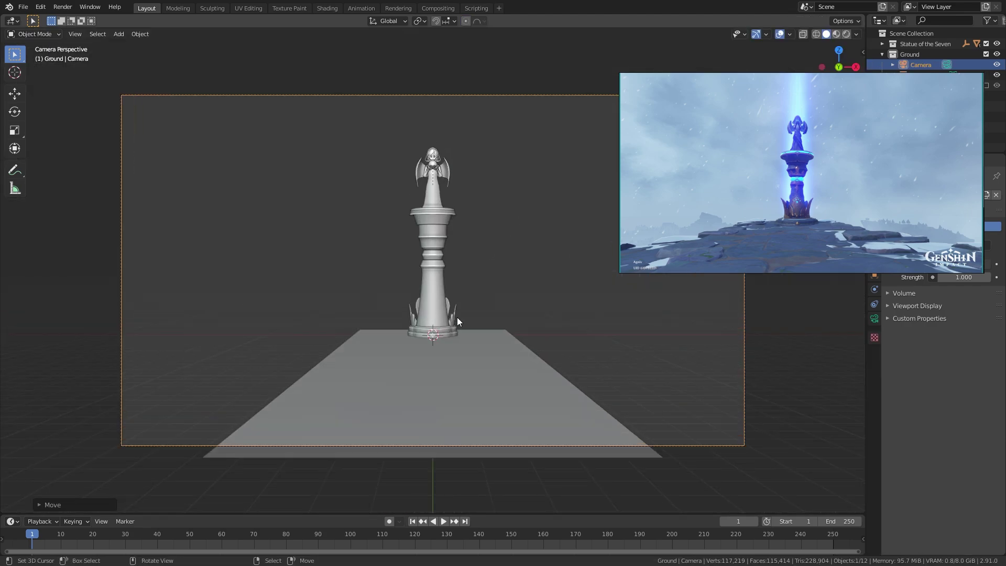
pyautogui.scroll(-1, 457, 318)
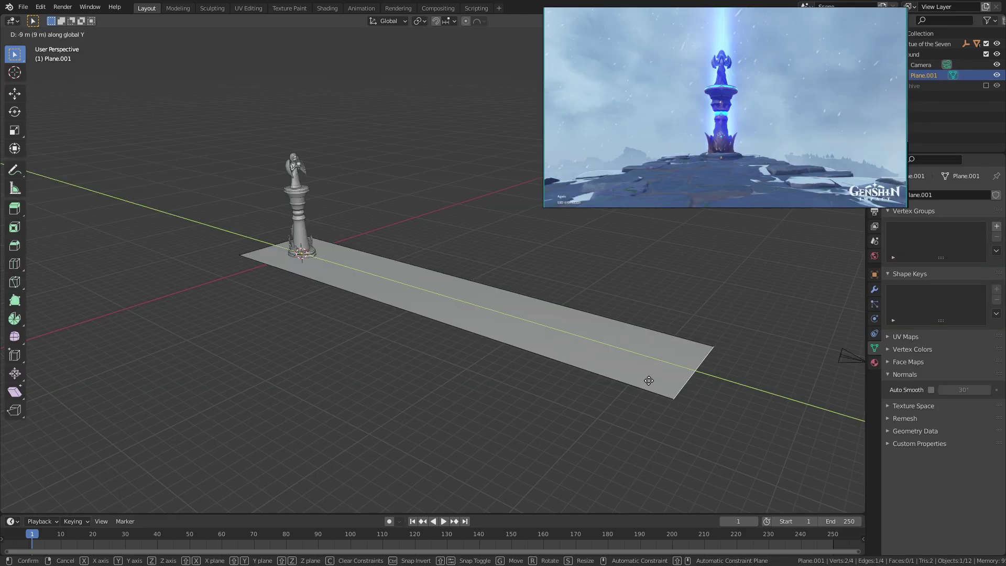
pyautogui.press('Tab')
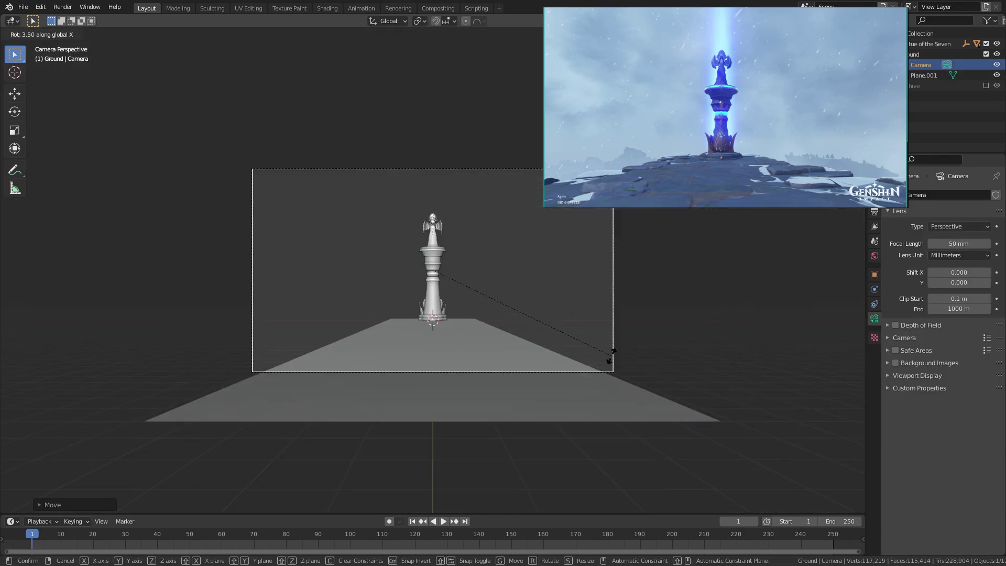
# Lower the camera about 0.62 m along global Z, clear the selection and save the file.
pyautogui.press('g')
pyautogui.press('z')
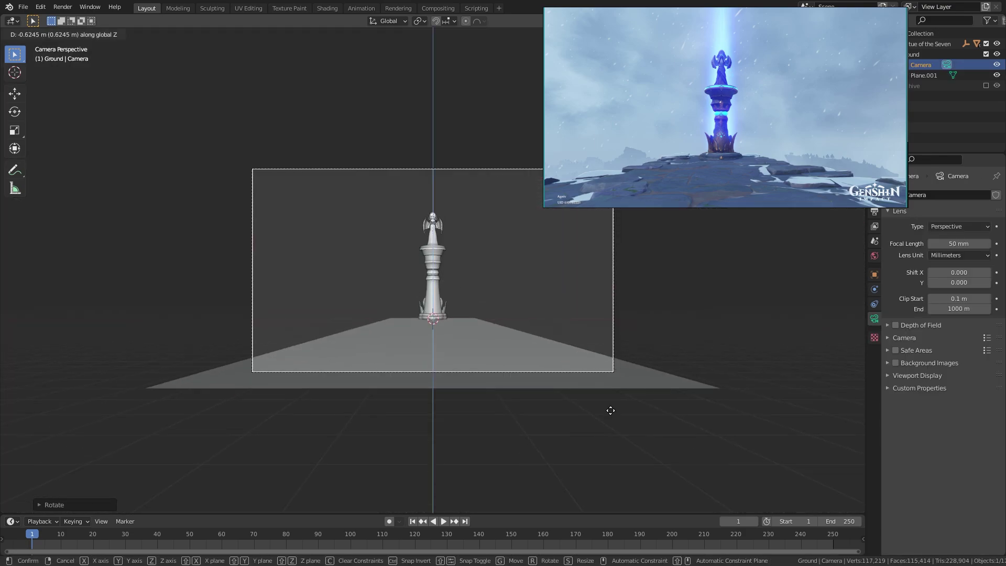
pyautogui.click(608, 411)
pyautogui.scroll(2, 588, 394)
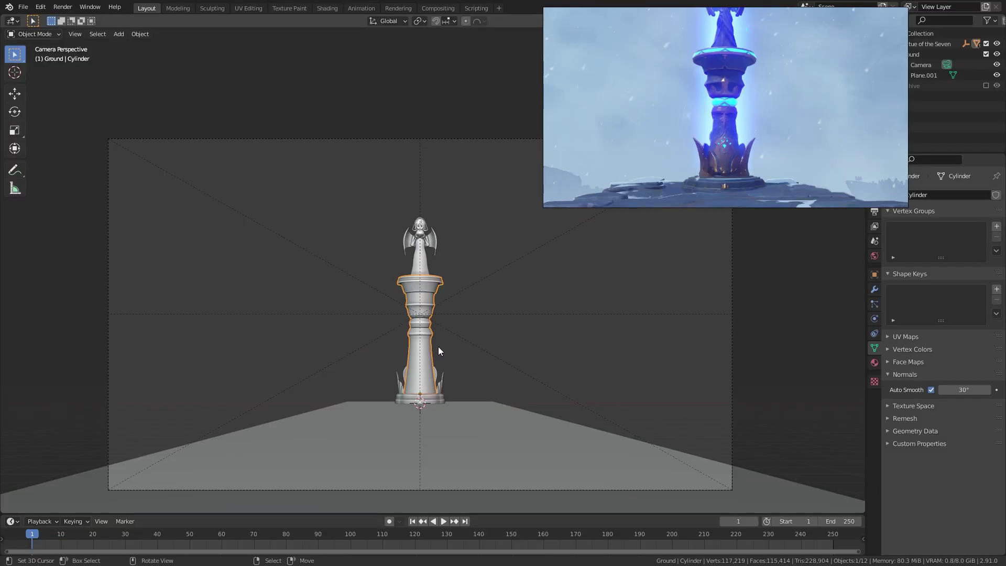
pyautogui.click(463, 343)
pyautogui.hotkey('ctrl', 's')
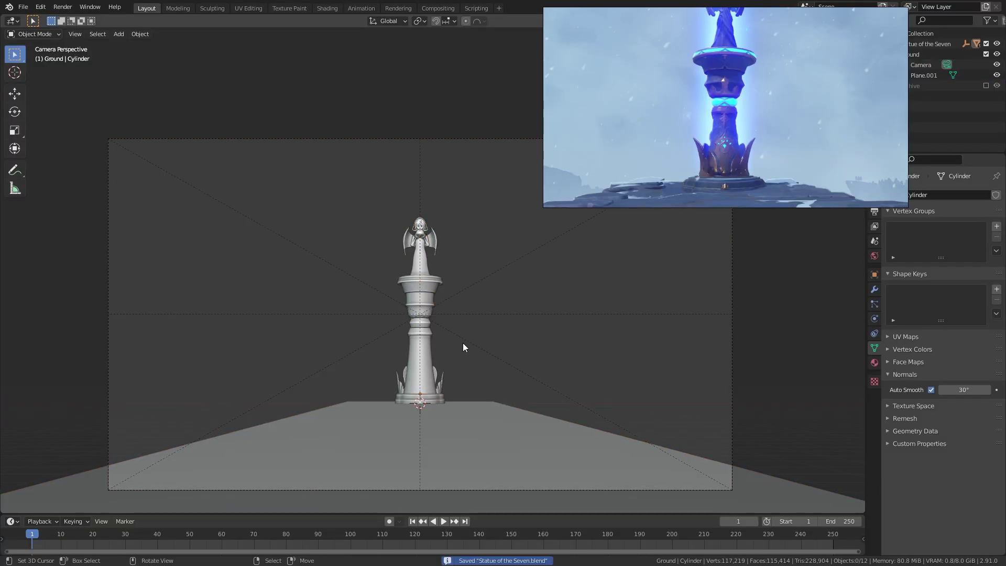
# Separate the faces of the column's flared lower section into their own object and select that object.
pyautogui.scroll(5, 463, 343)
pyautogui.keyDown('shift'); pyautogui.moveTo(457, 396); pyautogui.dragTo(442, 352, button='middle'); pyautogui.keyUp('shift')
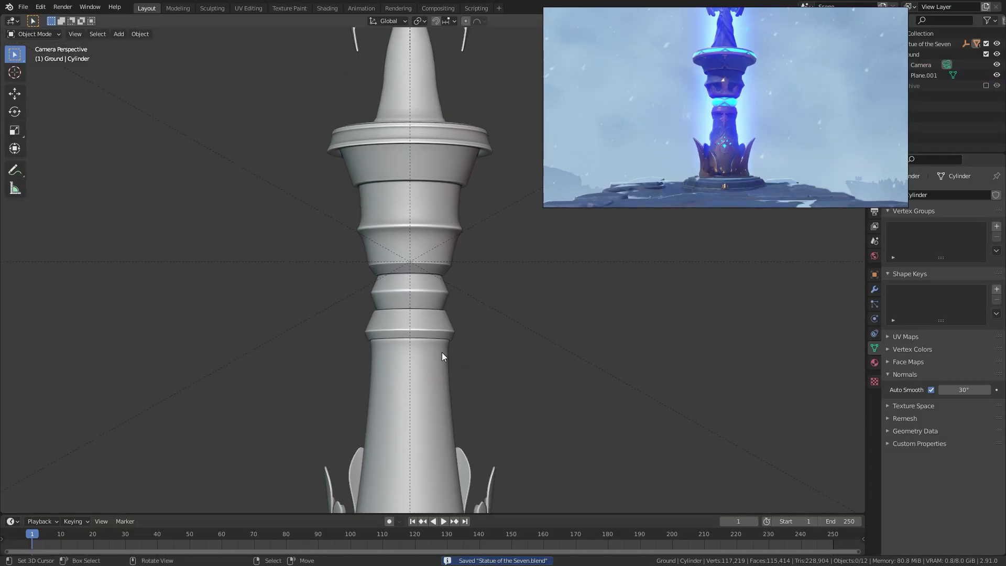
pyautogui.click(425, 320)
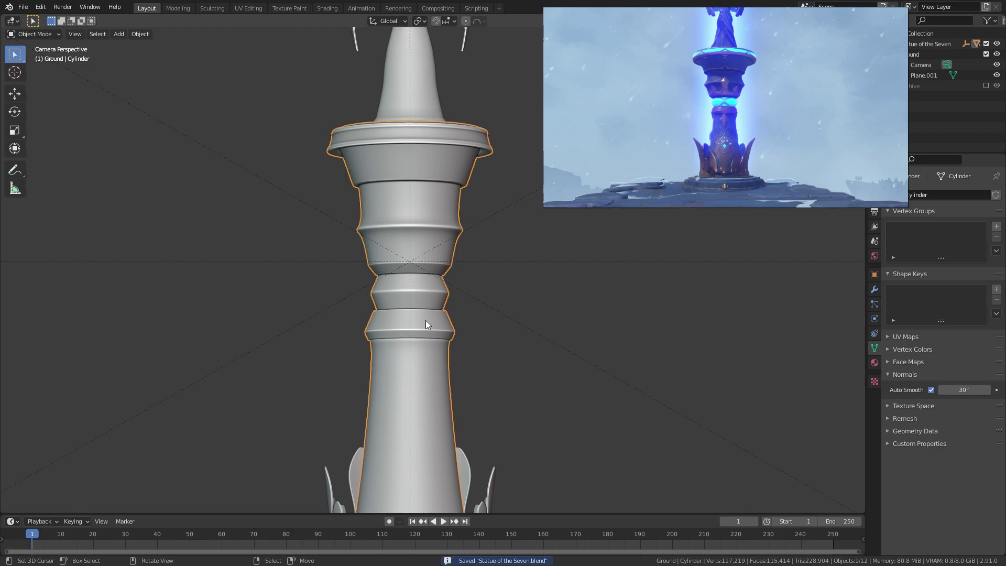
pyautogui.click(433, 320)
pyautogui.hotkey('alt', 'a')
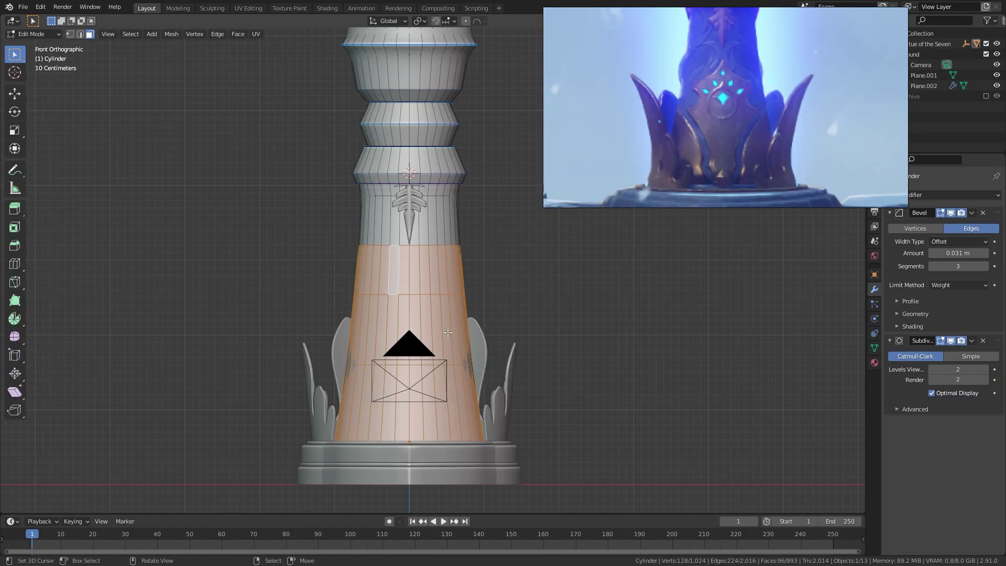
pyautogui.press('p')
pyautogui.click(450, 332)
pyautogui.press('Tab')
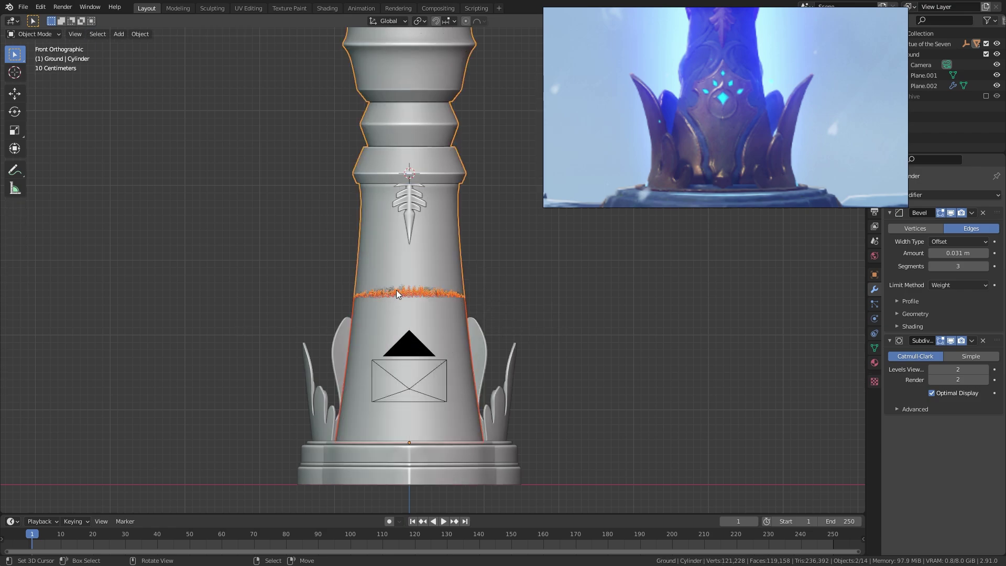
pyautogui.click(391, 310)
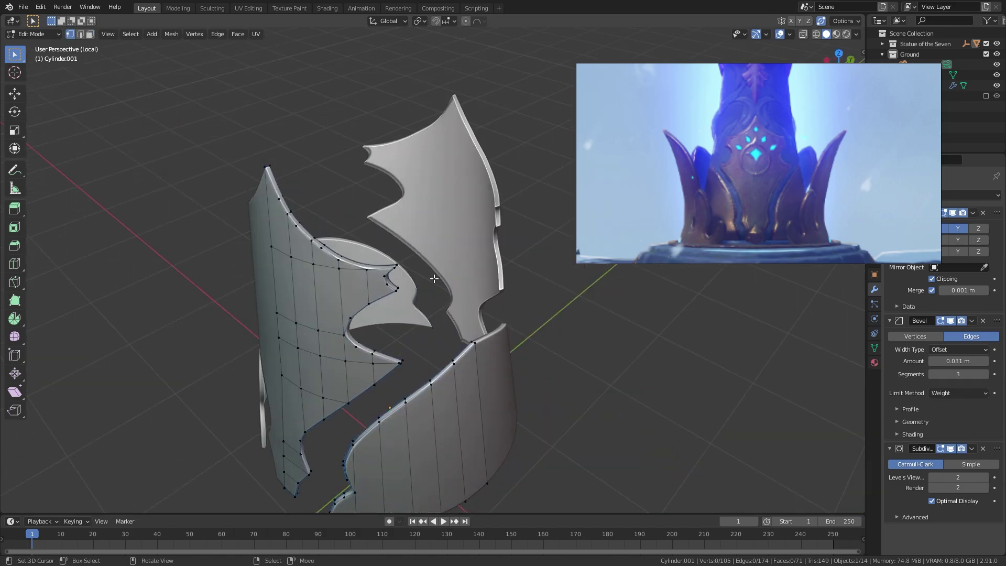
pyautogui.moveTo(433, 279)
pyautogui.mouseDown(button='middle')
pyautogui.moveTo(341, 112)
pyautogui.moveTo(473, 254)
pyautogui.moveTo(389, 236)
pyautogui.moveTo(472, 261)
pyautogui.moveTo(383, 288)
pyautogui.moveTo(414, 265)
pyautogui.mouseUp(button='middle')
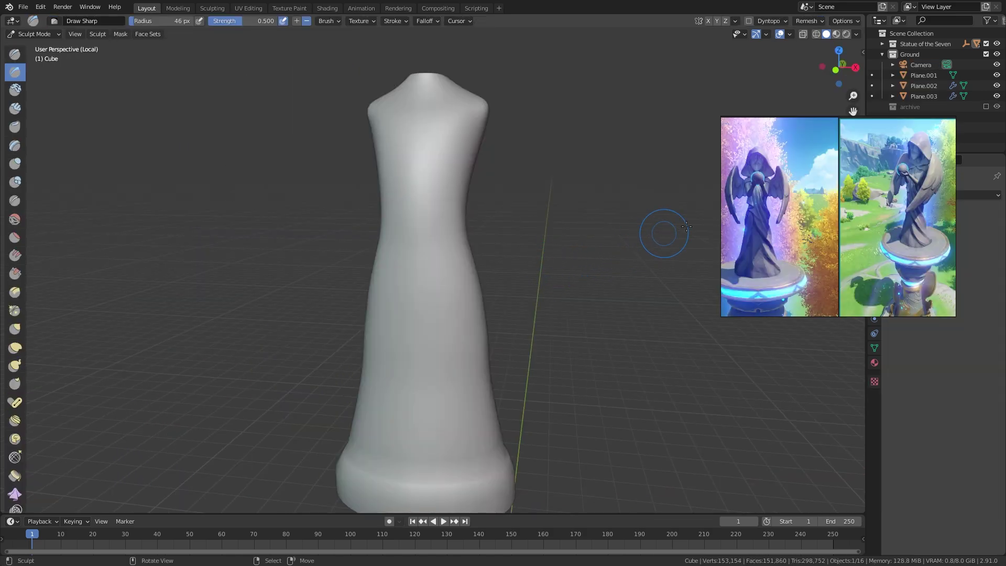
# Place the winged-figure reference images beside the robe and take the robe out of Sculpt Mode into Object Mode.
pyautogui.moveTo(807, 212); pyautogui.dragTo(632, 178)
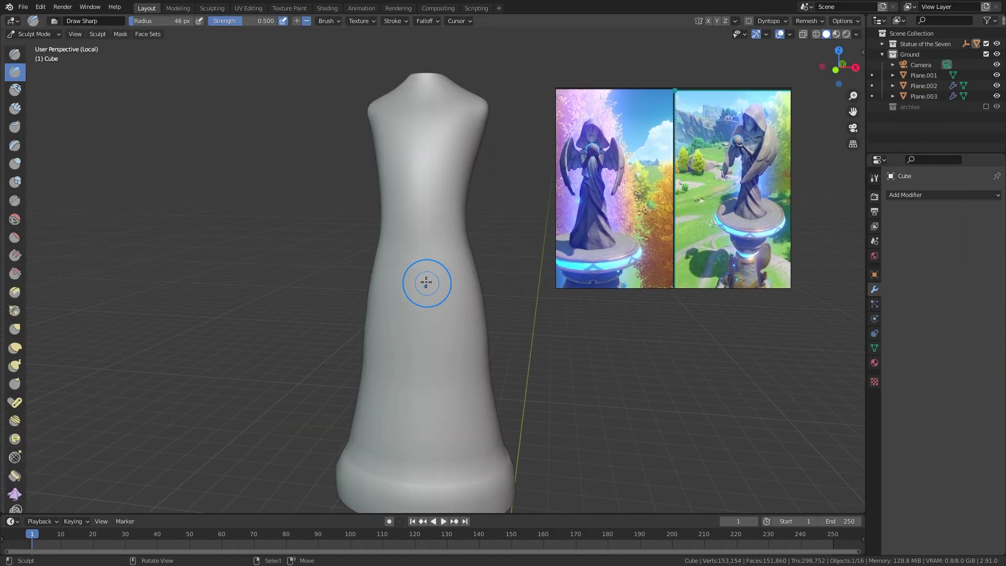
pyautogui.moveTo(426, 283)
pyautogui.mouseDown(button='middle')
pyautogui.moveTo(453, 274)
pyautogui.moveTo(420, 258)
pyautogui.moveTo(451, 263)
pyautogui.mouseUp(button='middle')
pyautogui.hotkey('ctrl', 'Tab')
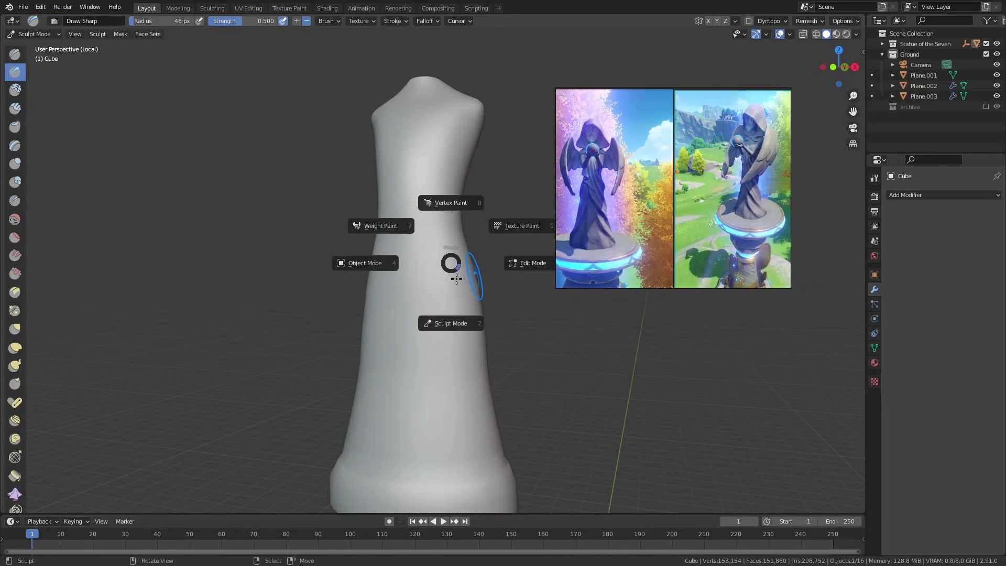
pyautogui.click(352, 263)
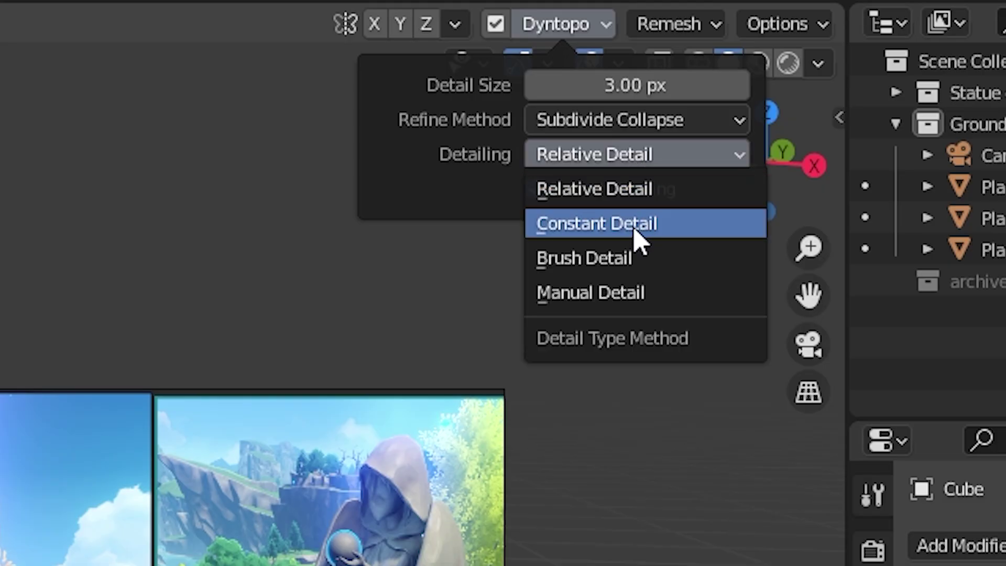
# Set the robe's Dyntopo detailing to Constant Detail with a resolution of 40 and flood fill the detail.
pyautogui.click(795, 91)
pyautogui.click(634, 86)
pyautogui.press('Return')
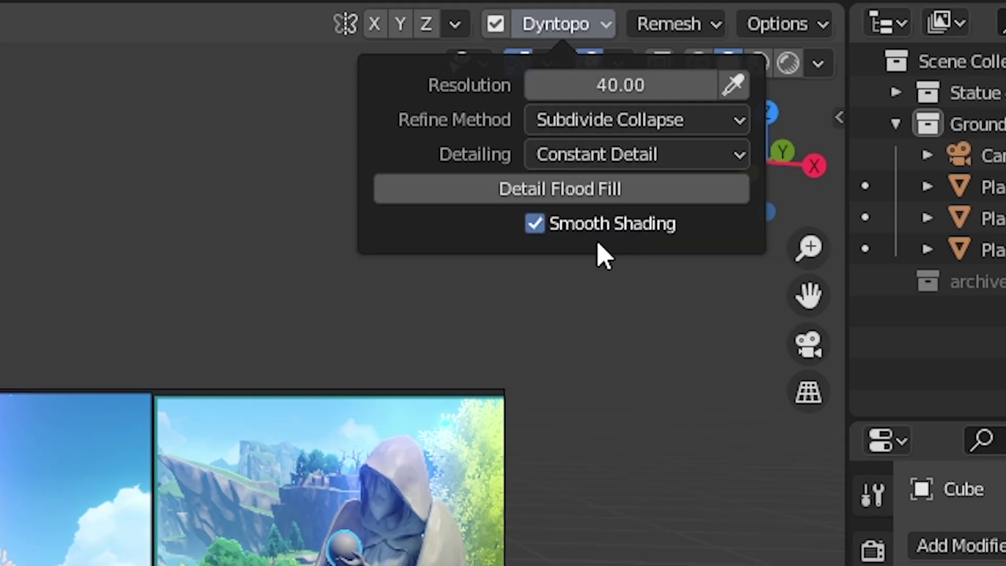
pyautogui.click(626, 194)
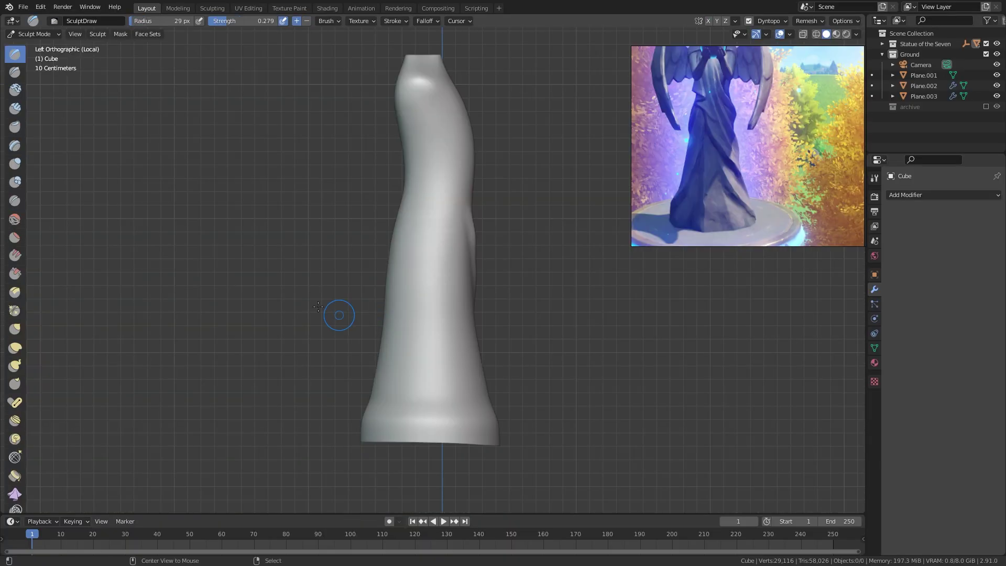
# Sculpt diagonal drapery folds around the robe with the Draw Sharp brush, following the reference.
pyautogui.press('ctrl+KP_1')
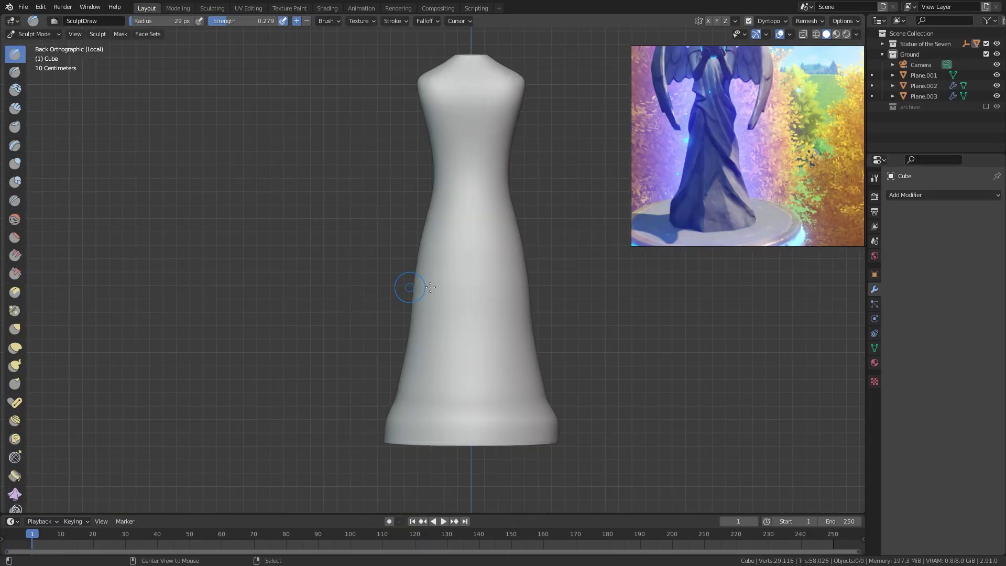
pyautogui.press('KP_3')
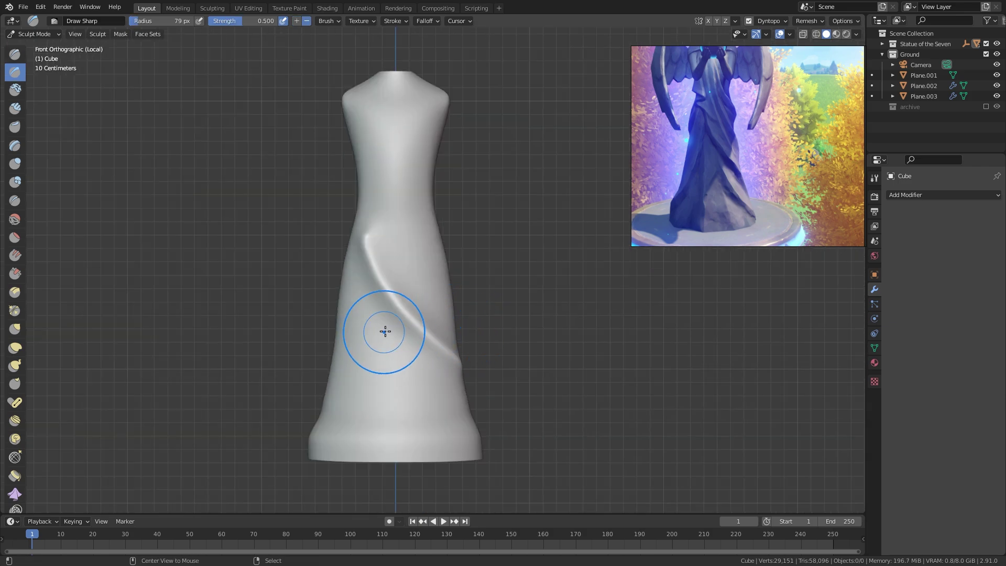
pyautogui.moveTo(471, 330)
pyautogui.mouseDown(button='middle')
pyautogui.moveTo(404, 332)
pyautogui.moveTo(456, 381)
pyautogui.mouseUp(button='middle')
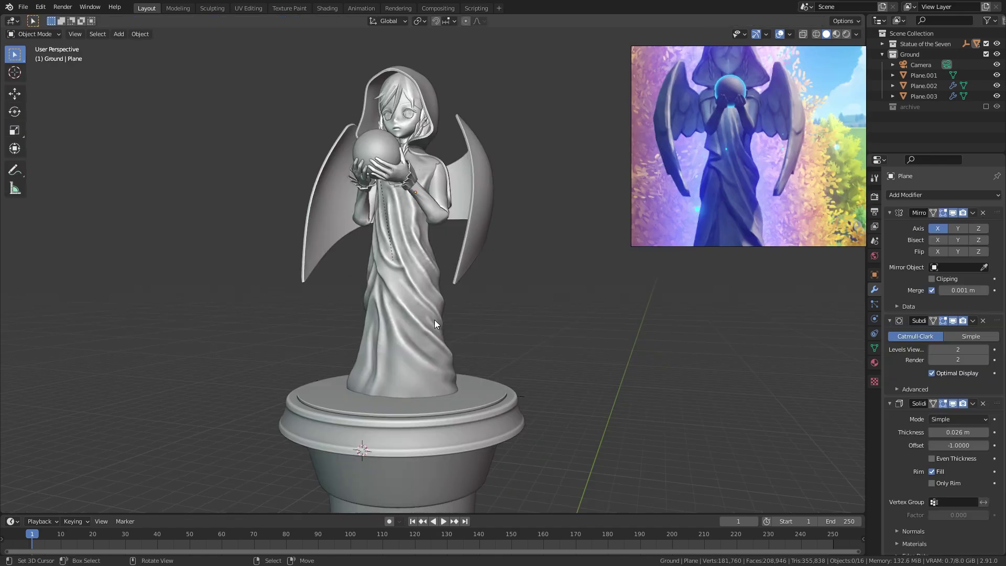
pyautogui.moveTo(434, 323); pyautogui.dragTo(395, 340, button='middle')
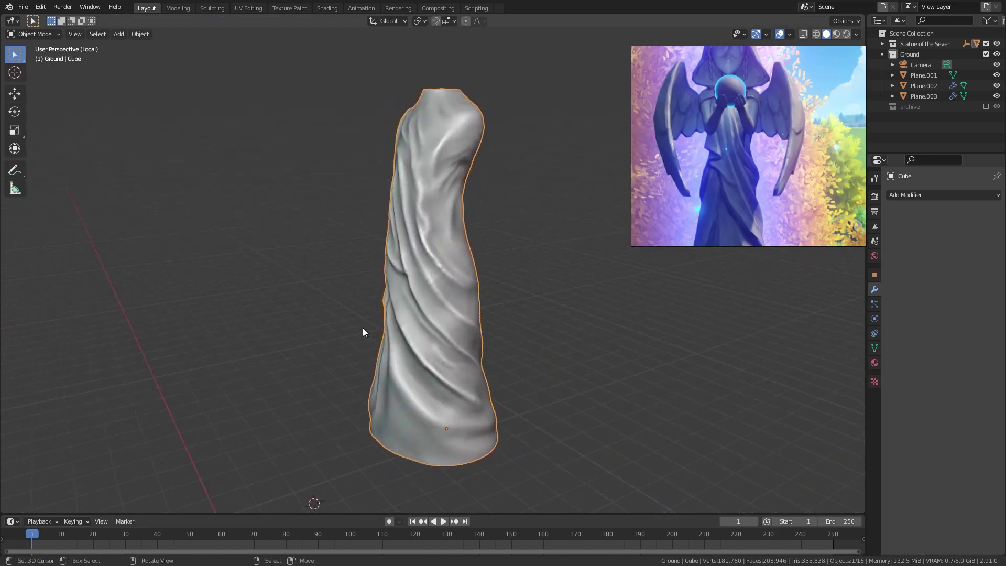
# Put the wings into Sculpt Mode and isolate them in local view.
pyautogui.hotkey('ctrl', 'Tab')
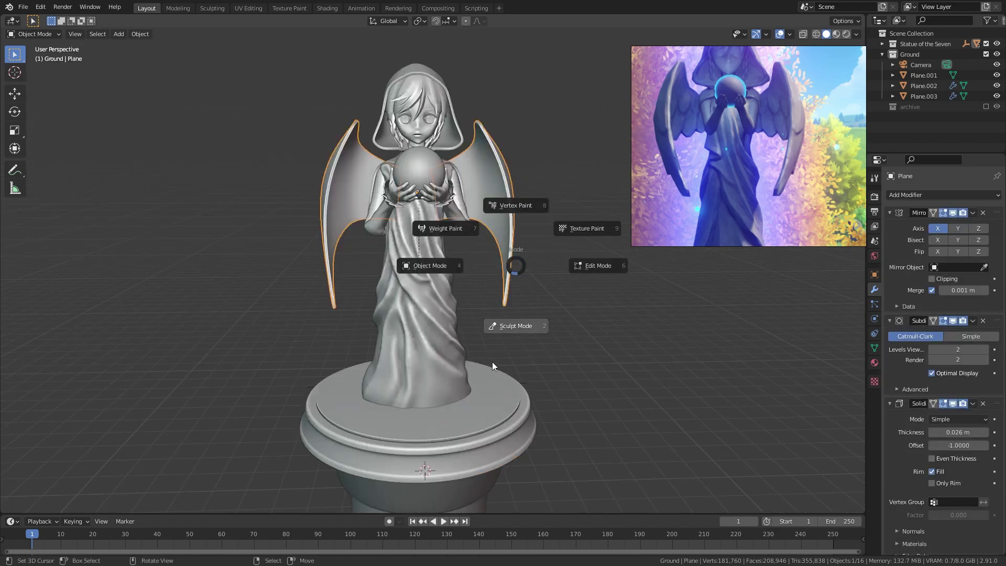
pyautogui.click(492, 365)
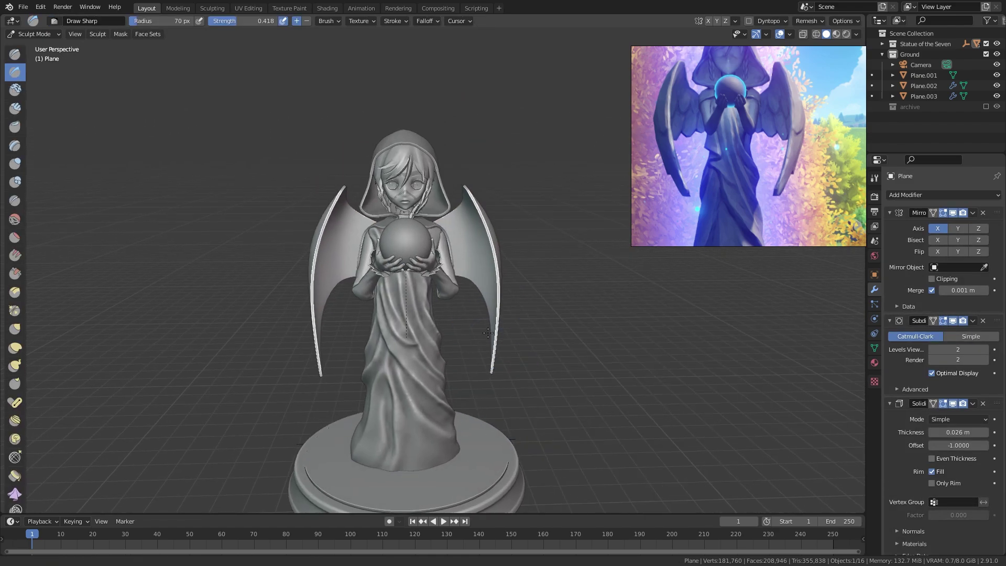
pyautogui.press('KP_Divide')
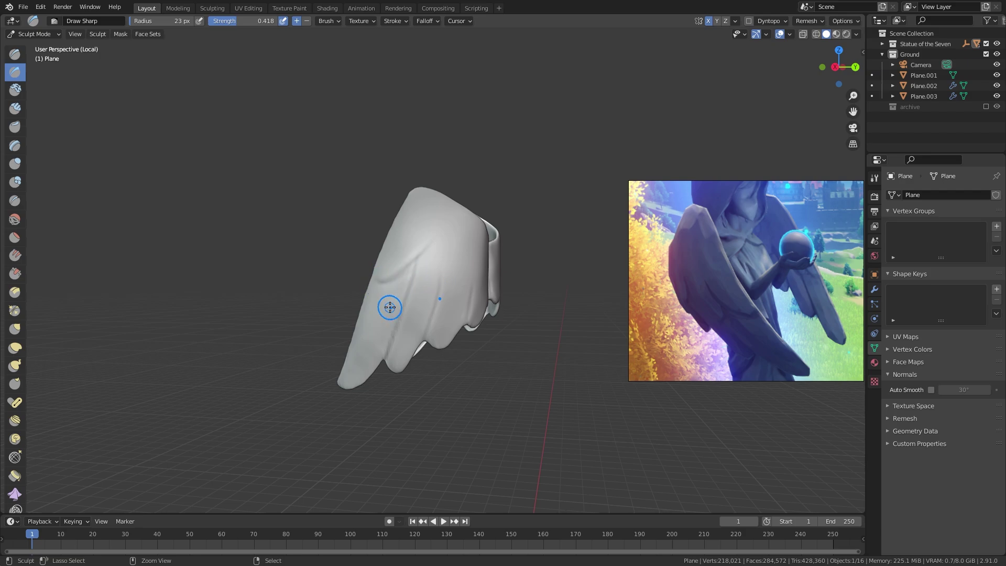
# Sculpt layered feathers into both wings with the Draw Sharp and Clay Strips brushes.
pyautogui.moveTo(390, 308); pyautogui.dragTo(249, 303, button='middle')
pyautogui.moveTo(300, 265); pyautogui.dragTo(434, 306, button='middle')
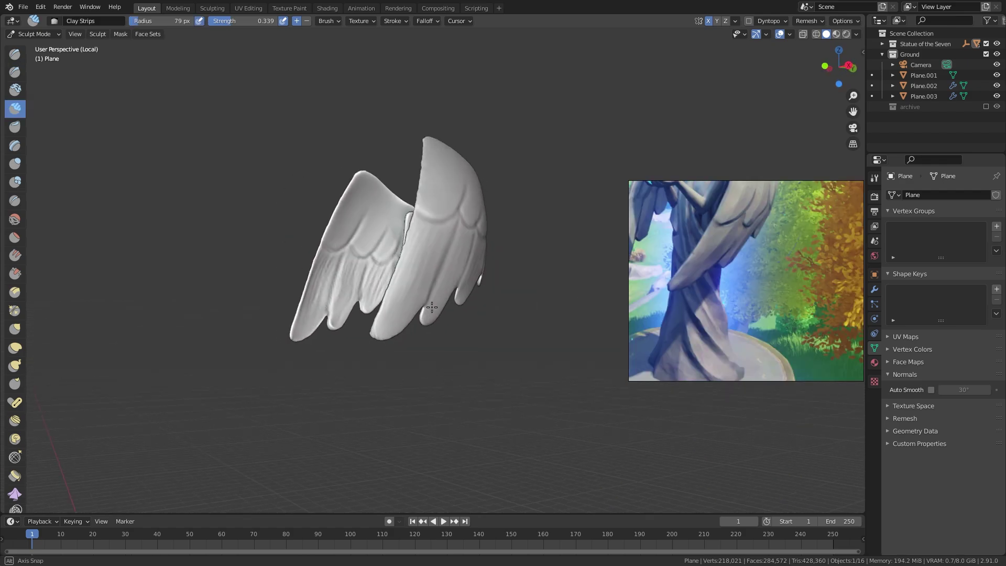
pyautogui.moveTo(367, 199)
pyautogui.mouseDown(button='middle')
pyautogui.moveTo(409, 196)
pyautogui.moveTo(415, 234)
pyautogui.moveTo(415, 202)
pyautogui.mouseUp(button='middle')
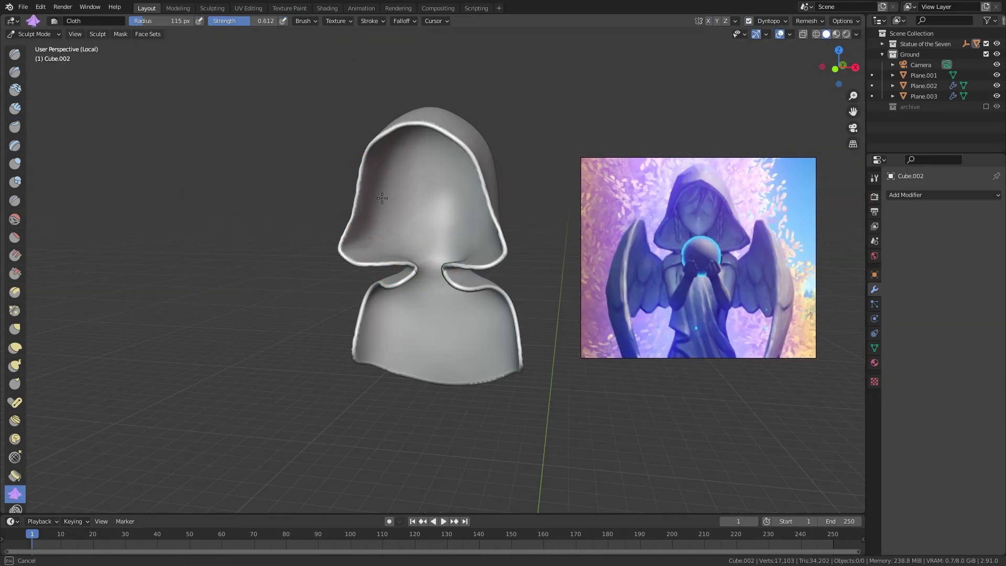
# Reshape the inside of the hood on both sides with Cloth brush strokes at strength 0.612.
pyautogui.moveTo(335, 215); pyautogui.dragTo(369, 214, button='middle')
pyautogui.moveTo(369, 215); pyautogui.dragTo(380, 173)
pyautogui.moveTo(383, 183); pyautogui.dragTo(476, 227, button='middle')
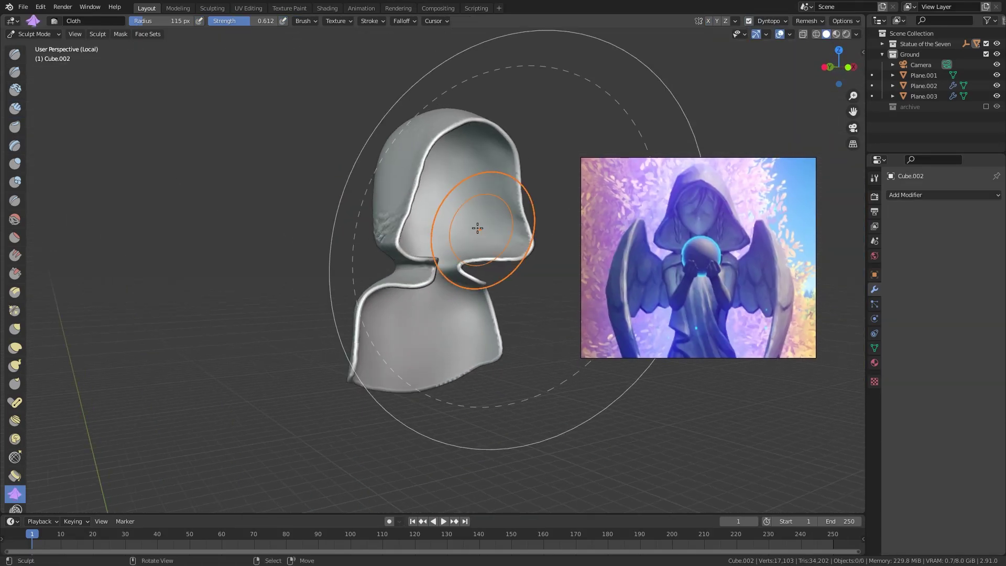
pyautogui.moveTo(476, 227)
pyautogui.mouseDown()
pyautogui.moveTo(487, 227)
pyautogui.moveTo(495, 195)
pyautogui.mouseUp()
pyautogui.moveTo(500, 195); pyautogui.dragTo(487, 194, button='middle')
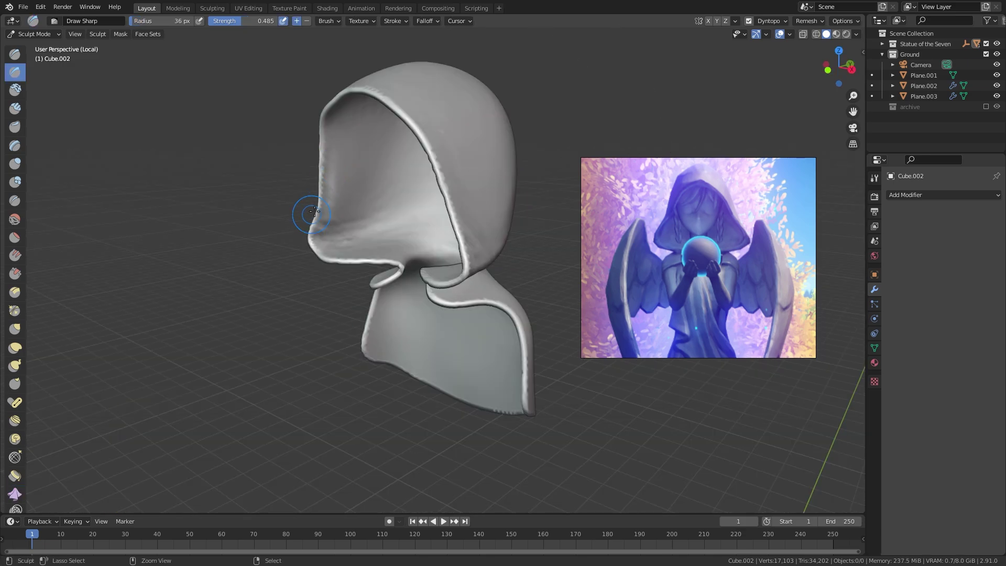
# Sculpt vertical cloth folds down the back of the hooded cape with the Draw Sharp brush, undoing the last stroke.
pyautogui.moveTo(303, 213)
pyautogui.mouseDown(button='middle')
pyautogui.moveTo(350, 224)
pyautogui.moveTo(495, 98)
pyautogui.mouseUp(button='middle')
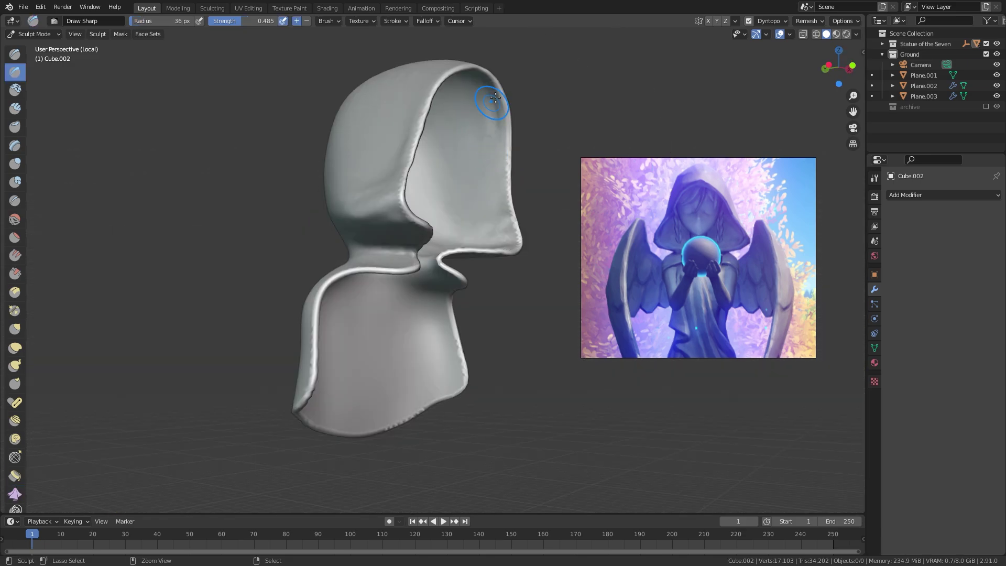
pyautogui.moveTo(512, 224)
pyautogui.mouseDown(button='middle')
pyautogui.moveTo(496, 214)
pyautogui.moveTo(503, 231)
pyautogui.moveTo(472, 238)
pyautogui.mouseUp(button='middle')
pyautogui.moveTo(408, 246)
pyautogui.mouseDown(button='middle')
pyautogui.moveTo(433, 251)
pyautogui.moveTo(368, 236)
pyautogui.moveTo(486, 318)
pyautogui.mouseUp(button='middle')
pyautogui.moveTo(479, 386); pyautogui.dragTo(487, 315, button='middle')
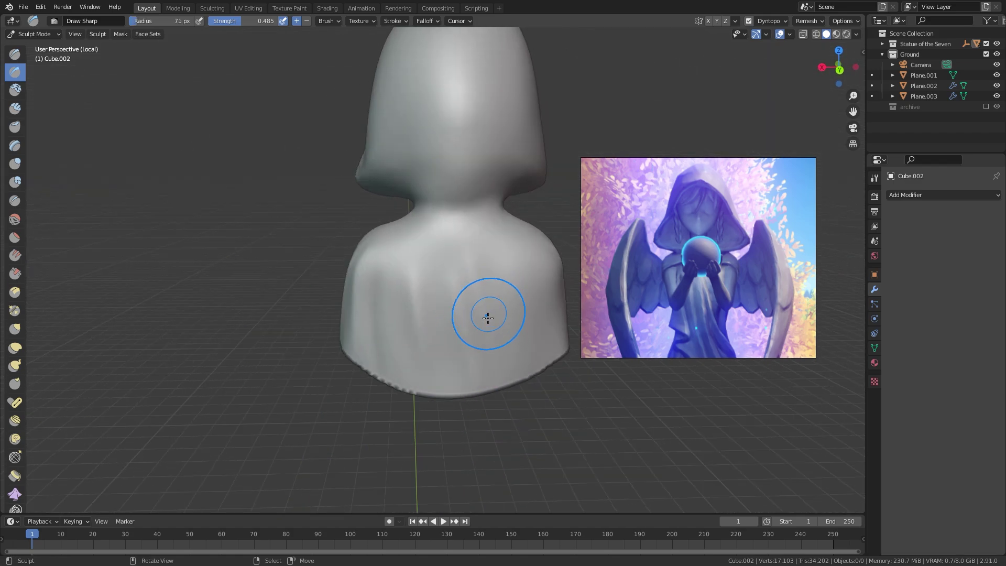
pyautogui.moveTo(478, 251)
pyautogui.mouseDown(button='middle')
pyautogui.moveTo(460, 341)
pyautogui.moveTo(497, 307)
pyautogui.moveTo(491, 290)
pyautogui.mouseUp(button='middle')
pyautogui.moveTo(490, 295); pyautogui.dragTo(495, 340)
pyautogui.moveTo(493, 313); pyautogui.dragTo(511, 309, button='middle')
pyautogui.moveTo(518, 266)
pyautogui.mouseDown()
pyautogui.moveTo(519, 332)
pyautogui.moveTo(544, 369)
pyautogui.mouseUp()
pyautogui.hotkey('ctrl', 'z')
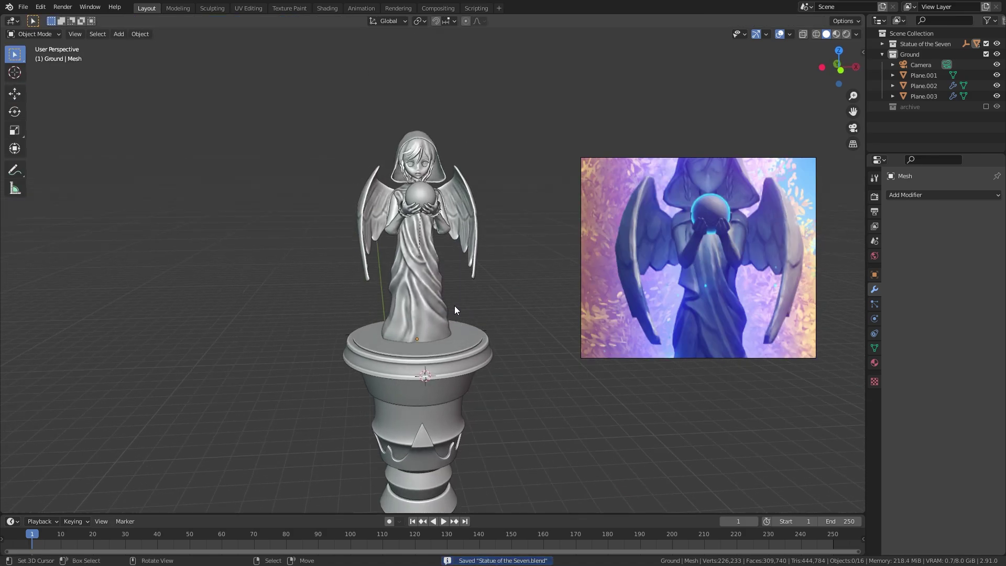
# Subdivide the ground plane and select a path of faces along the side of the ground slab.
pyautogui.scroll(-2, 456, 283)
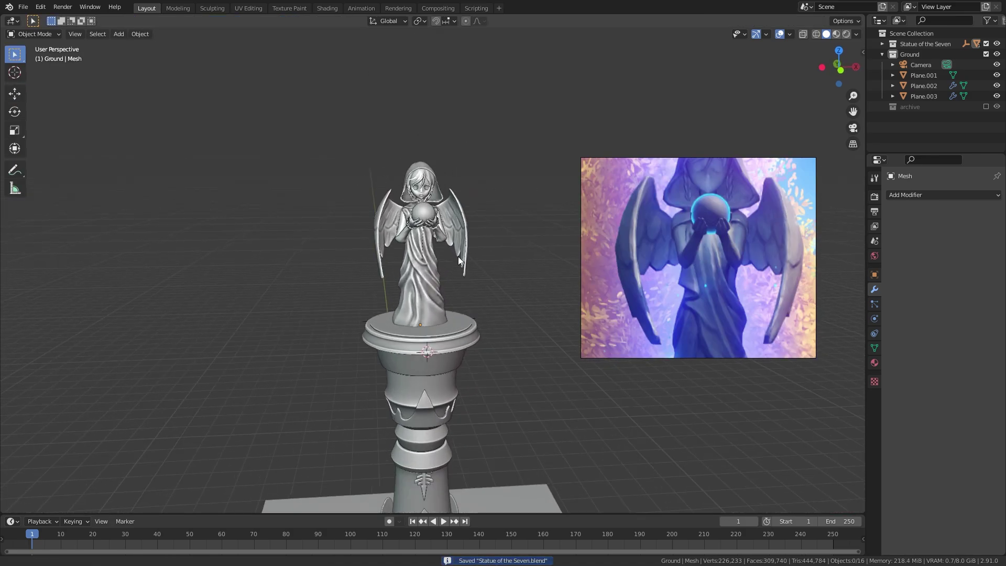
pyautogui.scroll(3, 454, 256)
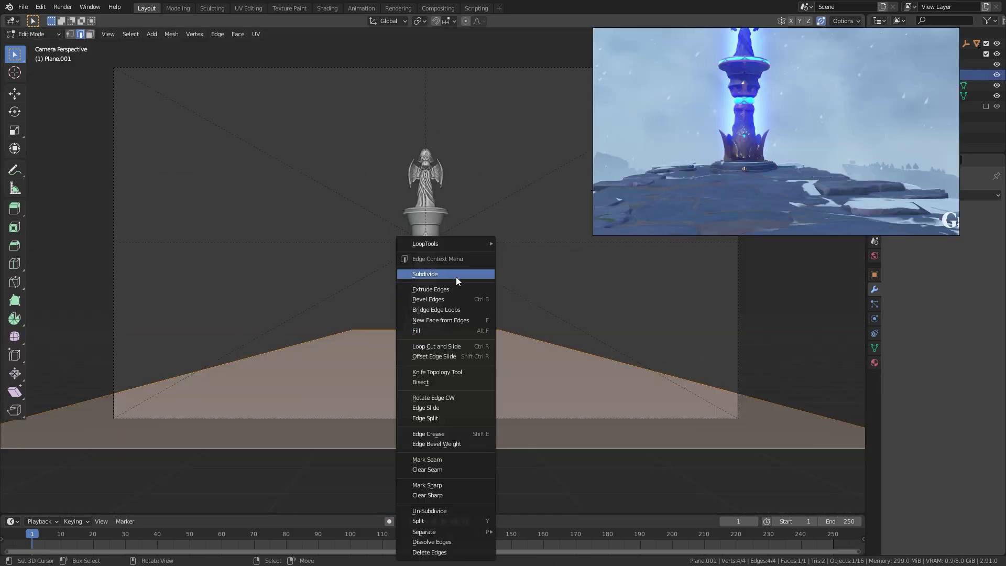
pyautogui.click(456, 277)
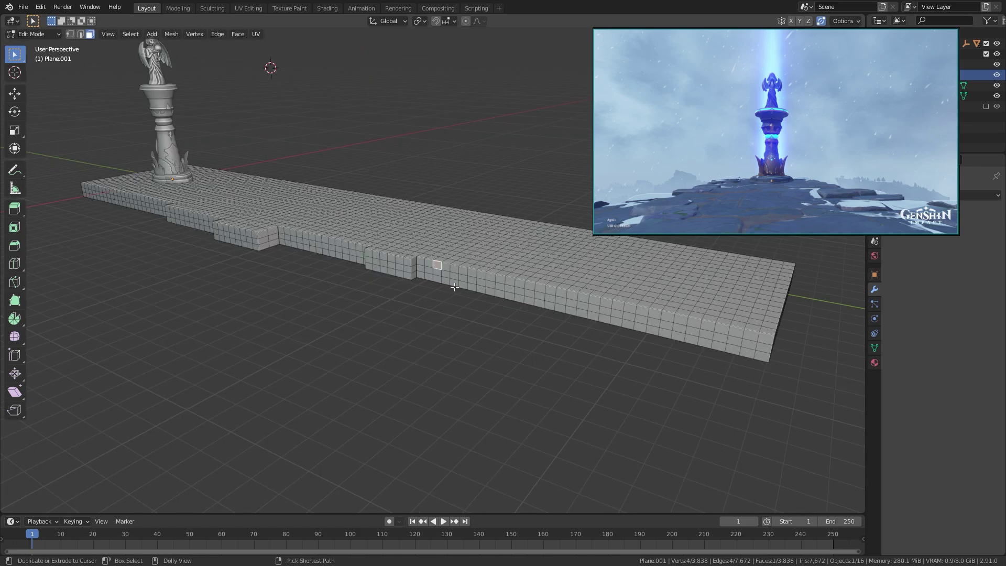
pyautogui.keyDown('ctrl'); pyautogui.keyDown('shift'); pyautogui.click(462, 284); pyautogui.keyUp('shift'); pyautogui.keyUp('ctrl')
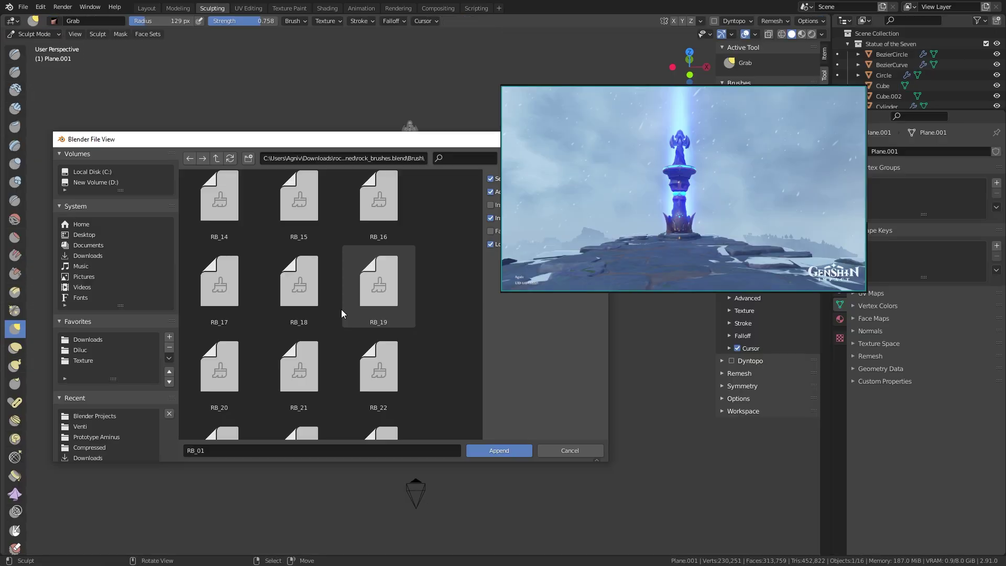
# Append all the rock brushes from rock_brushes.blend and choose RB_10 as the active Draw brush.
pyautogui.scroll(-5, 341, 309)
pyautogui.press('a')
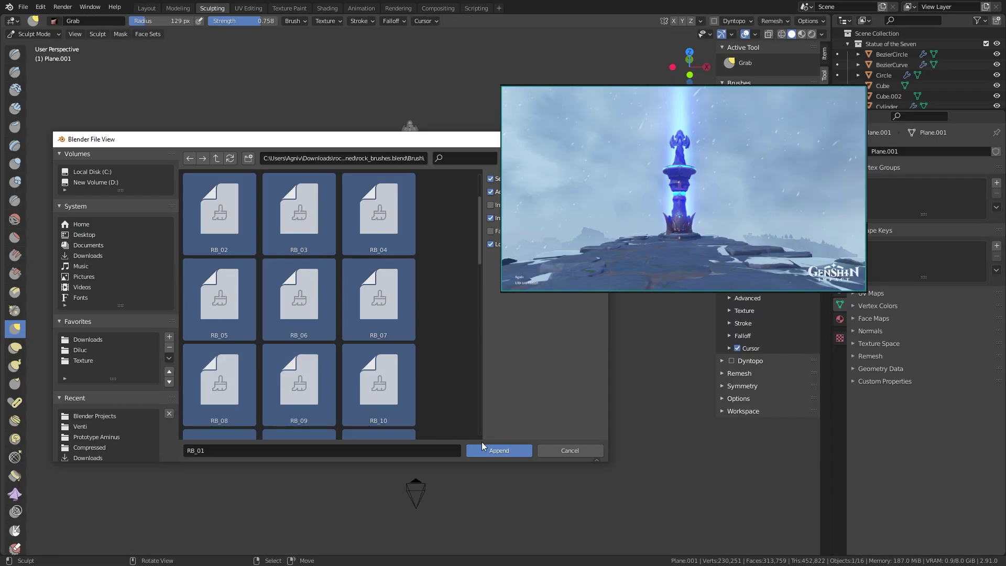
pyautogui.click(494, 448)
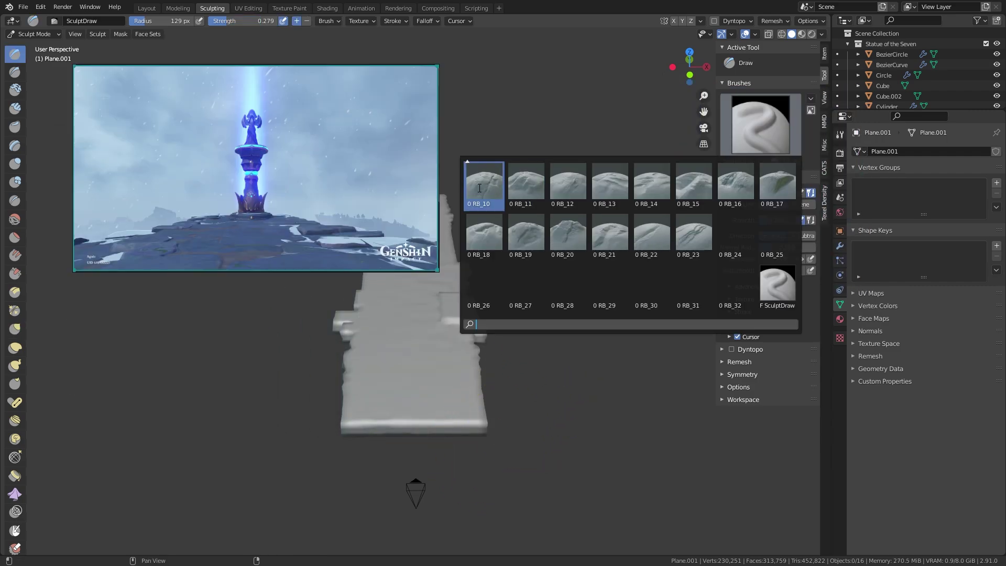
pyautogui.click(496, 188)
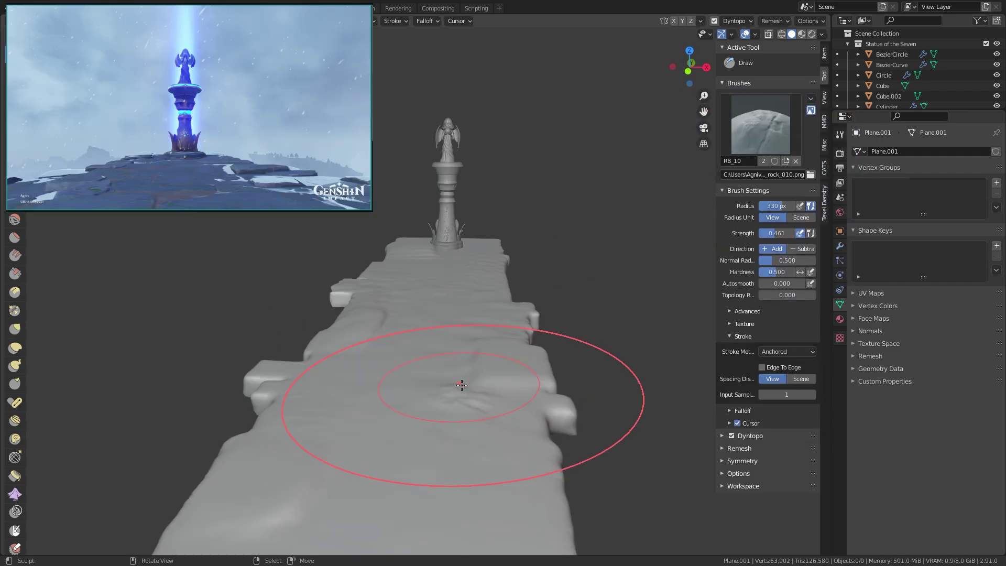
# Stamp rock relief across the middle of the ground slab with the RB_10 brush.
pyautogui.moveTo(461, 384); pyautogui.dragTo(606, 464)
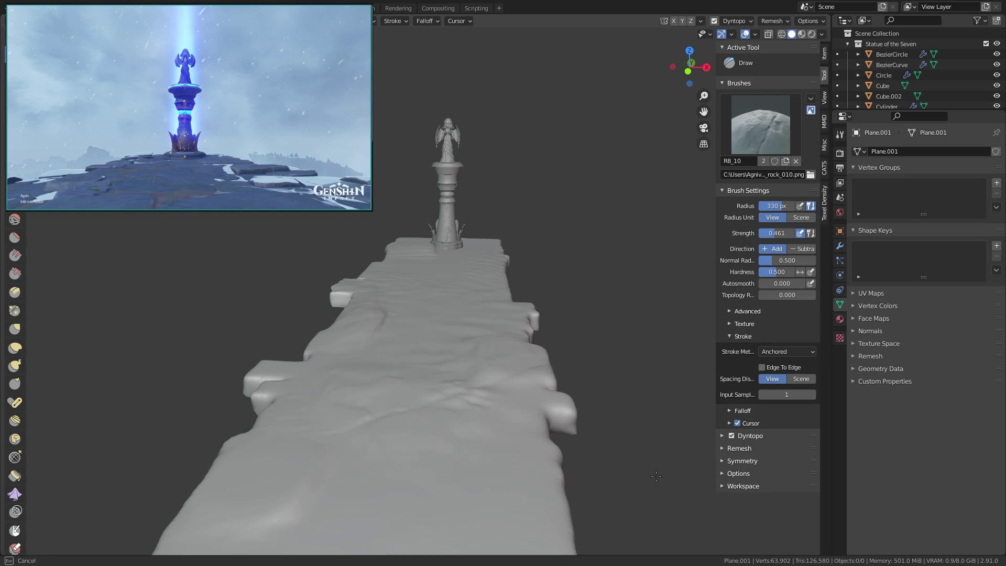
pyautogui.moveTo(656, 476); pyautogui.dragTo(507, 413, button='middle')
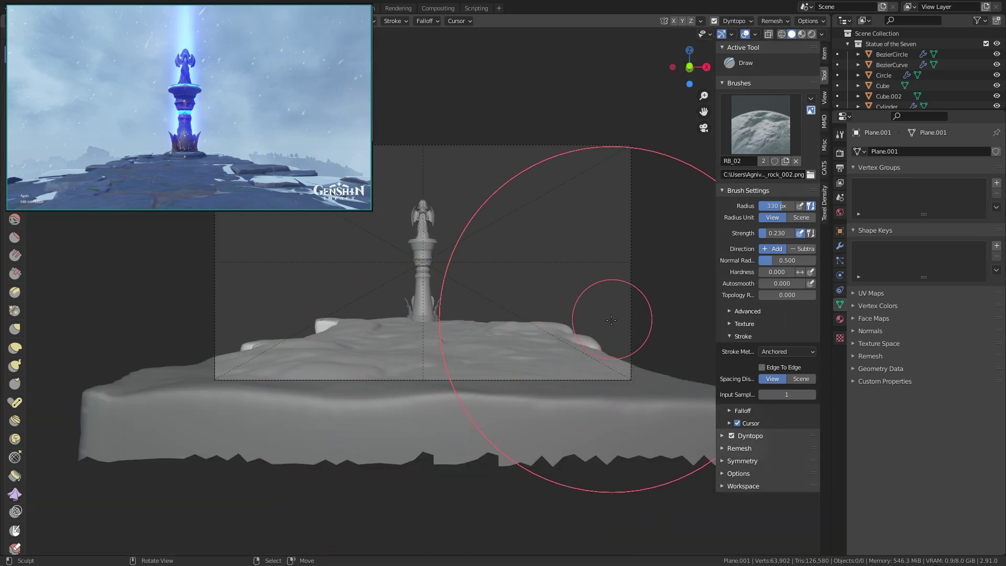
pyautogui.click(761, 140)
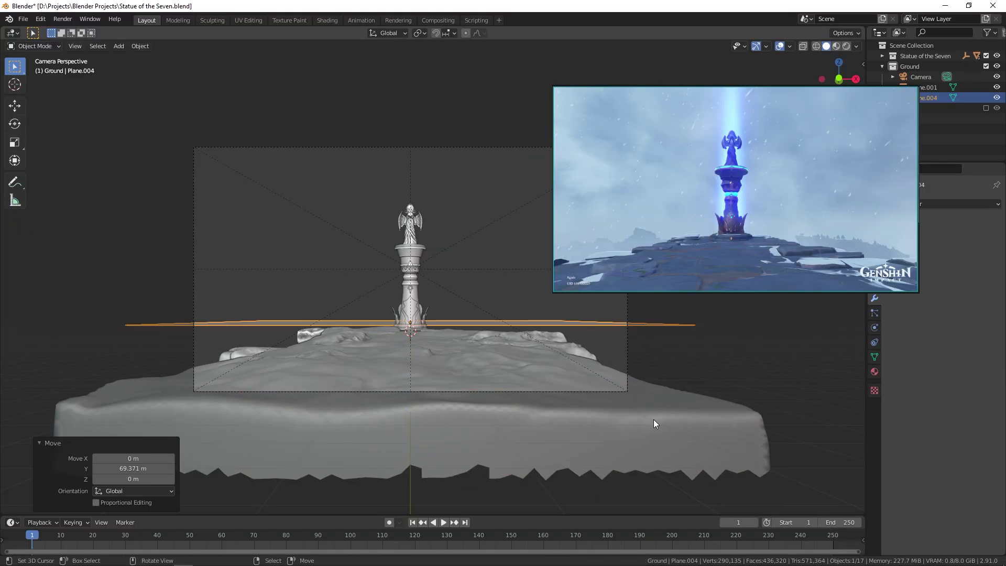
# Sculpt a rocky ridge on a small background plane behind the statue with the RB_15 brush.
pyautogui.moveTo(653, 419)
pyautogui.mouseDown(button='middle')
pyautogui.moveTo(540, 399)
pyautogui.moveTo(620, 404)
pyautogui.mouseUp(button='middle')
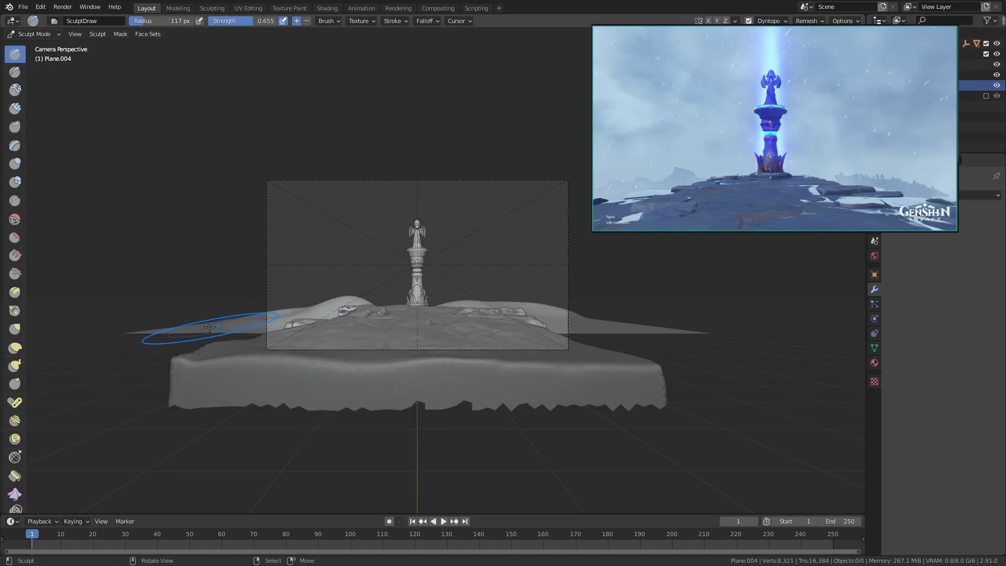
pyautogui.moveTo(340, 302); pyautogui.dragTo(304, 310, button='middle')
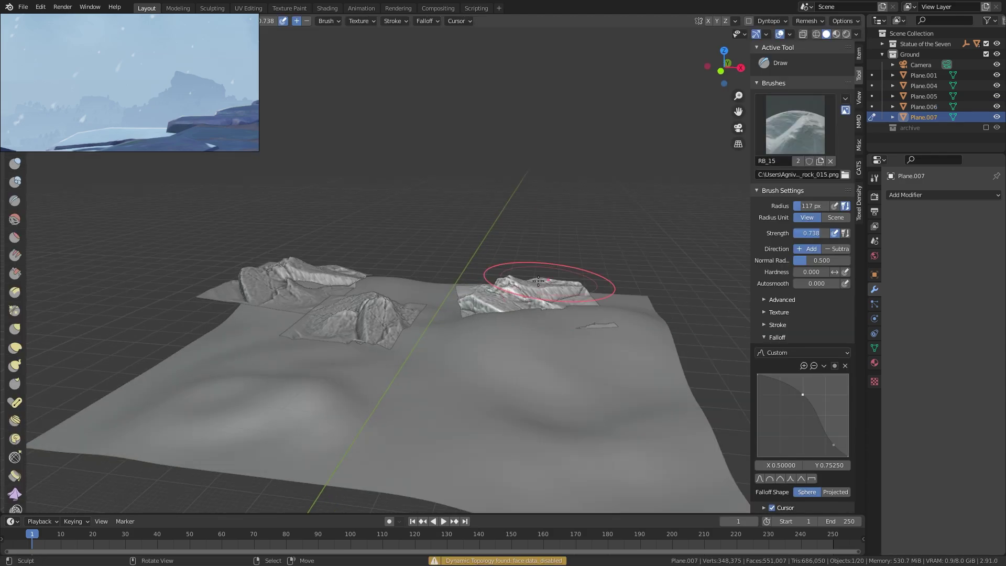
pyautogui.moveTo(538, 281)
pyautogui.mouseDown()
pyautogui.moveTo(590, 348)
pyautogui.moveTo(411, 370)
pyautogui.mouseUp()
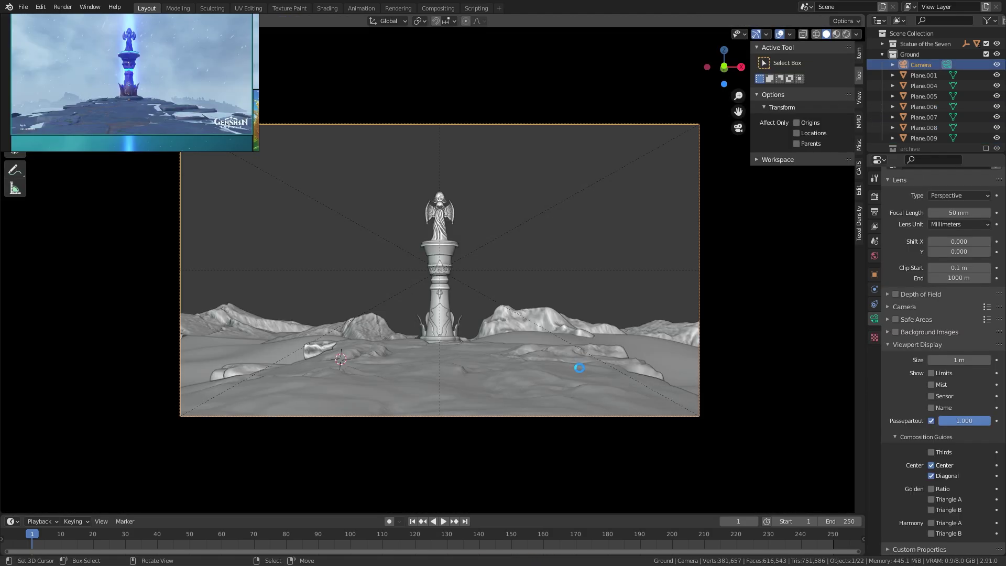
# Save the file, check the viewport shading options and return to the camera view.
pyautogui.hotkey('ctrl', 's')
pyautogui.moveTo(497, 351); pyautogui.dragTo(505, 369, button='middle')
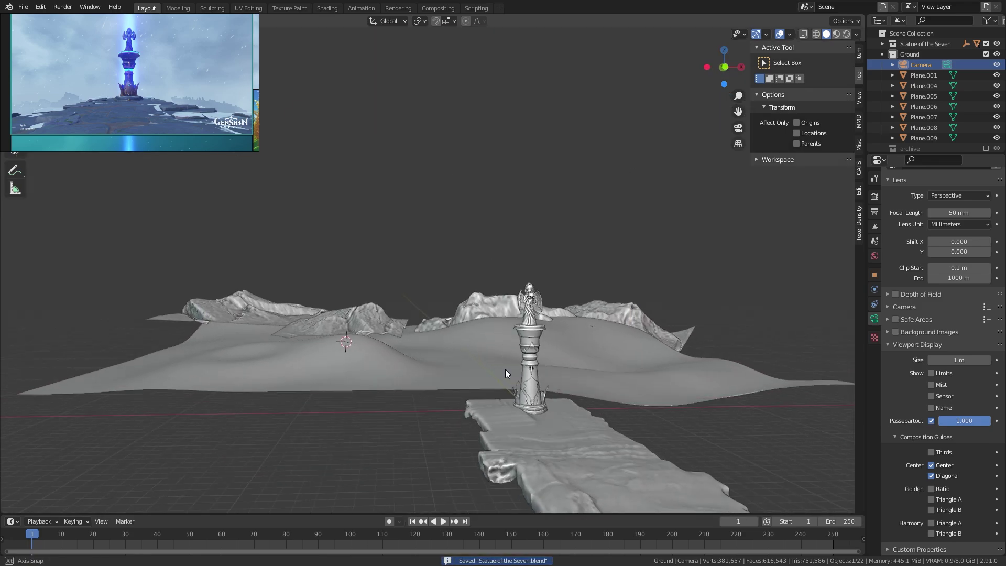
pyautogui.click(857, 35)
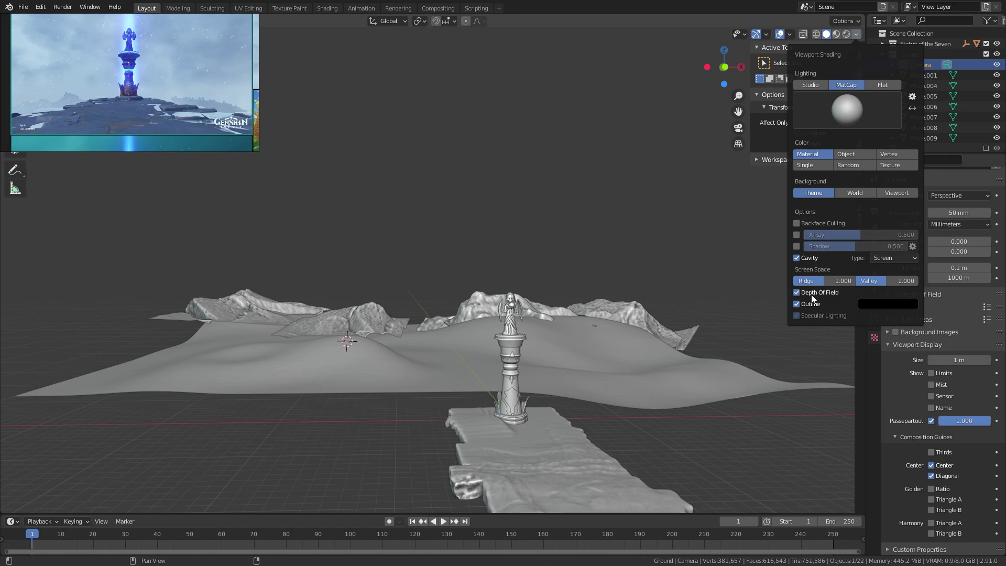
pyautogui.press('KP_0')
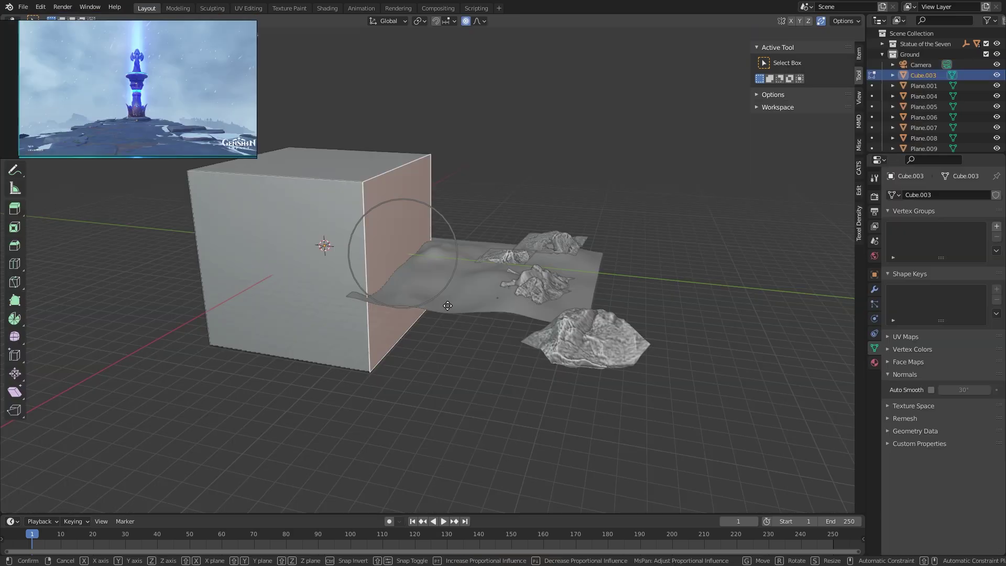
# Move the cube's side faces outward to enlarge it around the scene.
pyautogui.click(703, 359)
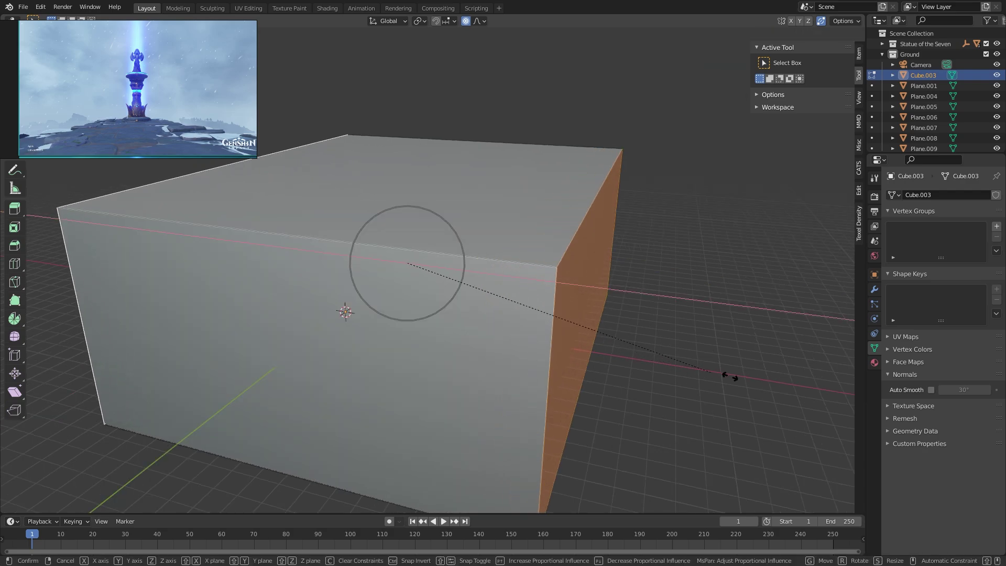
pyautogui.click(651, 365)
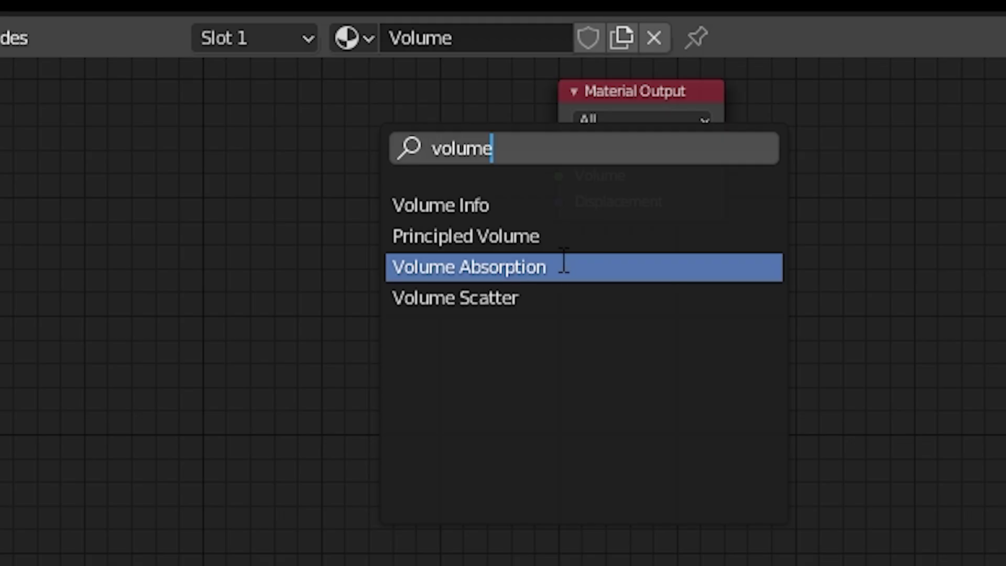
# Add a Principled Volume node to the cube's Volume material, connect it to the output's Volume socket and edit its density.
pyautogui.click(466, 233)
pyautogui.click(218, 168)
pyautogui.moveTo(365, 126); pyautogui.dragTo(559, 176)
pyautogui.press('g')
pyautogui.click(375, 175)
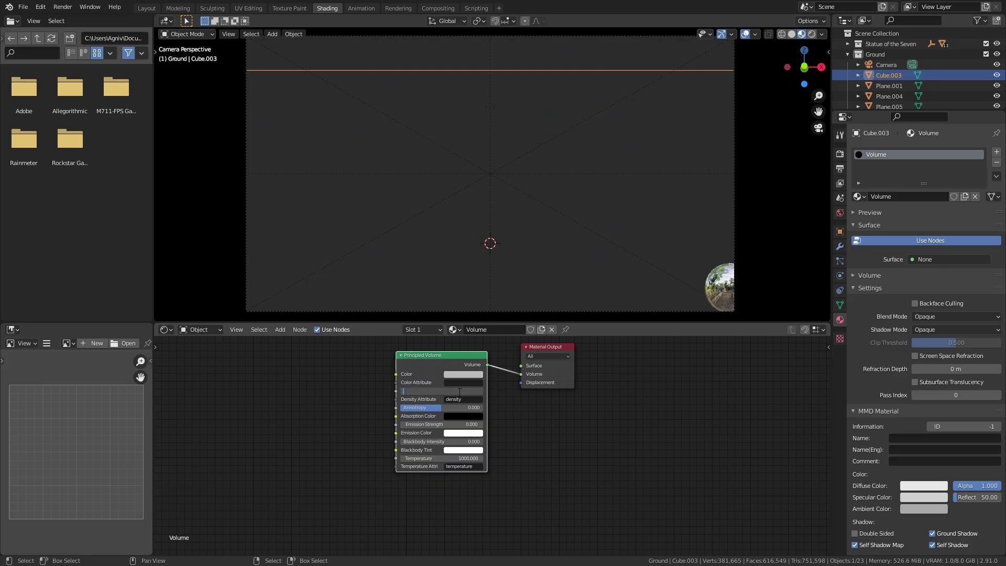
pyautogui.press('Return')
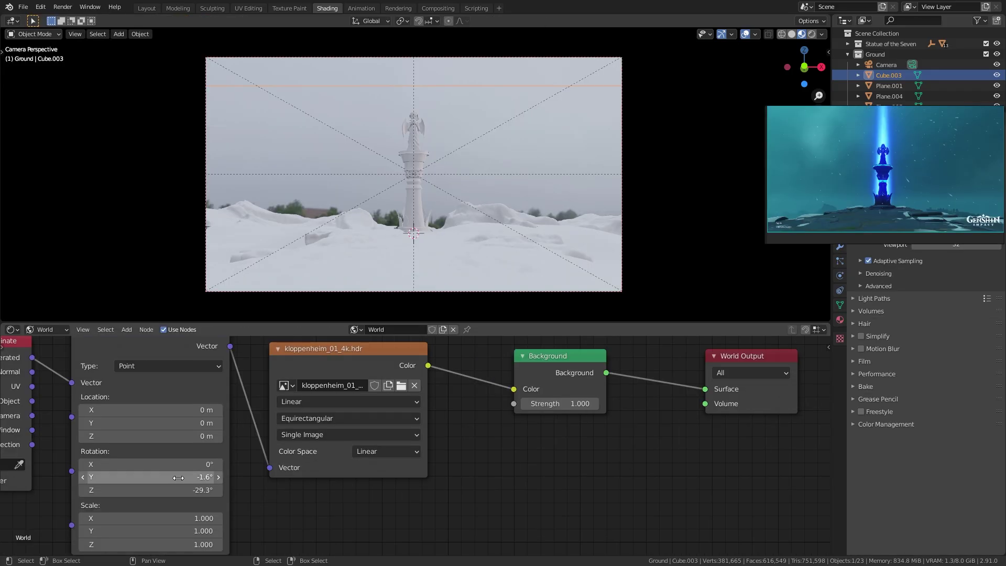
# Adjust the mapping rotation of the kloppenheim_01_4k.hdr world environment behind the statue.
pyautogui.moveTo(176, 461); pyautogui.dragTo(157, 490)
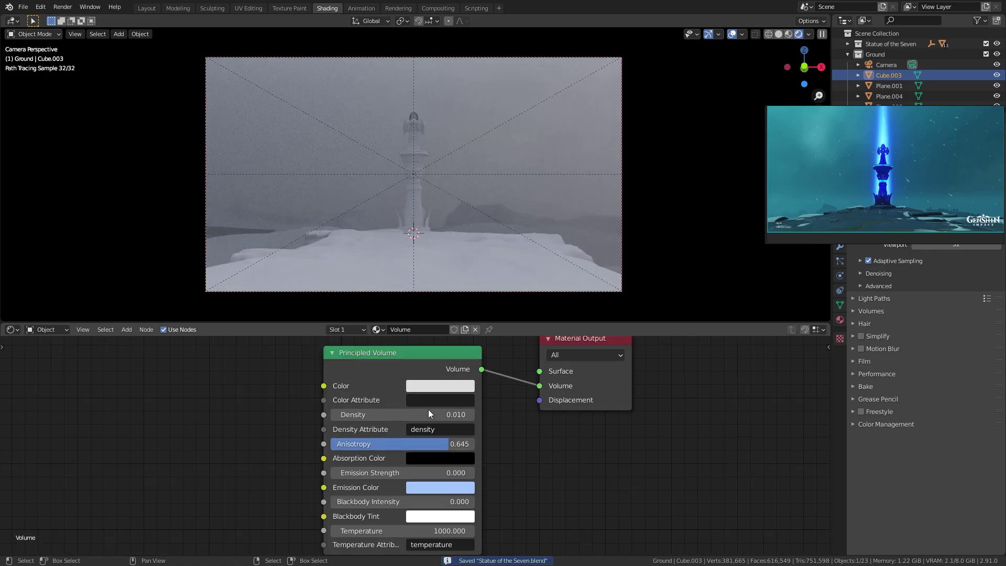
pyautogui.moveTo(259, 246); pyautogui.dragTo(286, 272, button='middle')
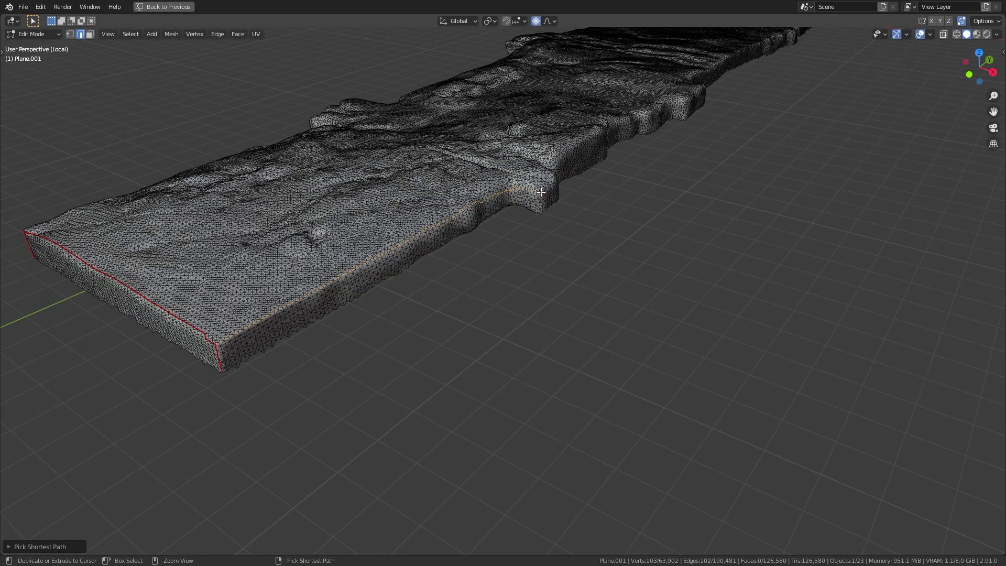
# Extend the shortest-path edge selection along the upper side edge of the ground slab for a UV seam.
pyautogui.scroll(5, 539, 211)
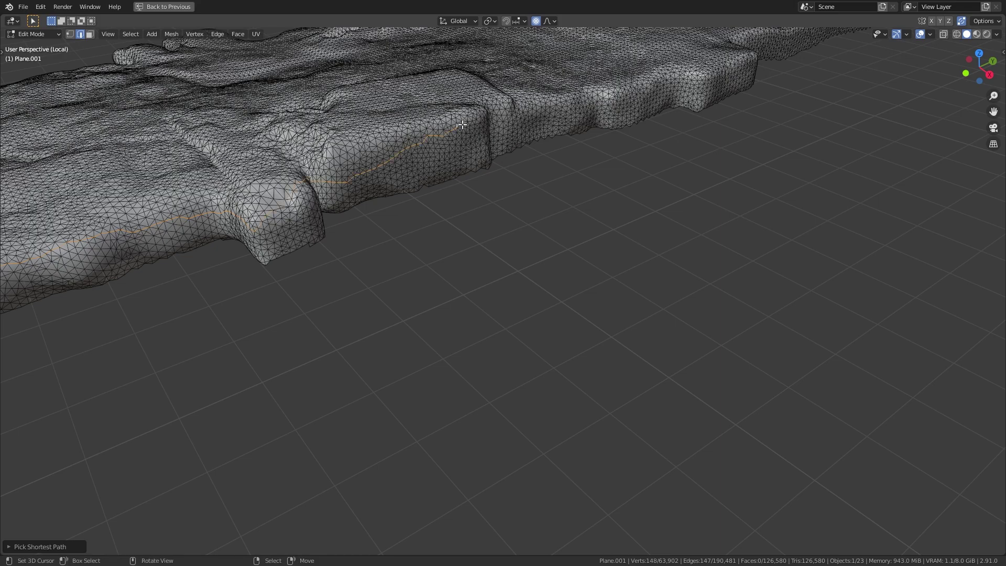
pyautogui.keyDown('ctrl'); pyautogui.scroll(-2, 302, 200); pyautogui.keyUp('ctrl')
pyautogui.moveTo(305, 206); pyautogui.dragTo(451, 199, button='middle')
pyautogui.keyDown('ctrl'); pyautogui.click(435, 187); pyautogui.keyUp('ctrl')
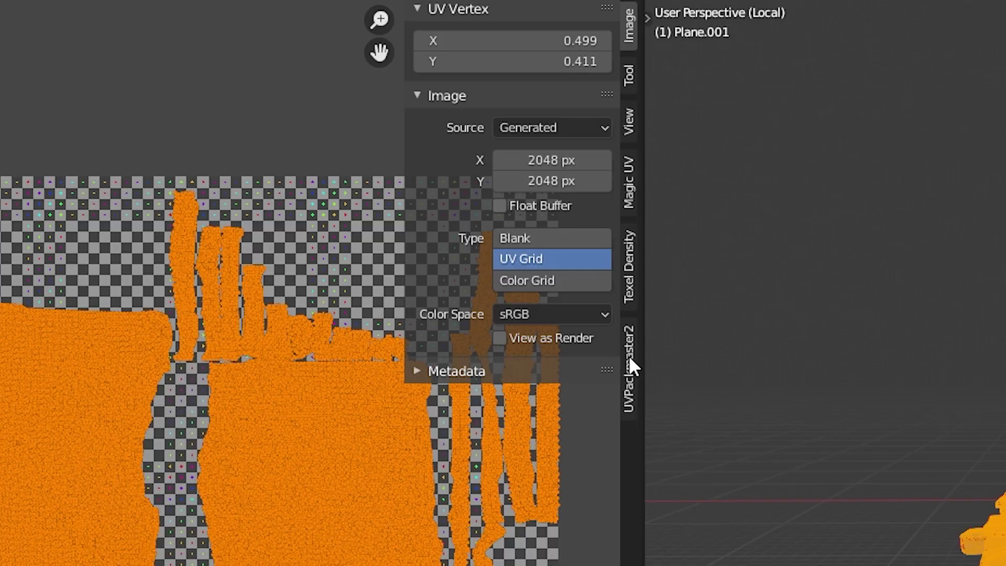
# Pack the ground slab's UV islands with UVPackmaster2.
pyautogui.click(629, 362)
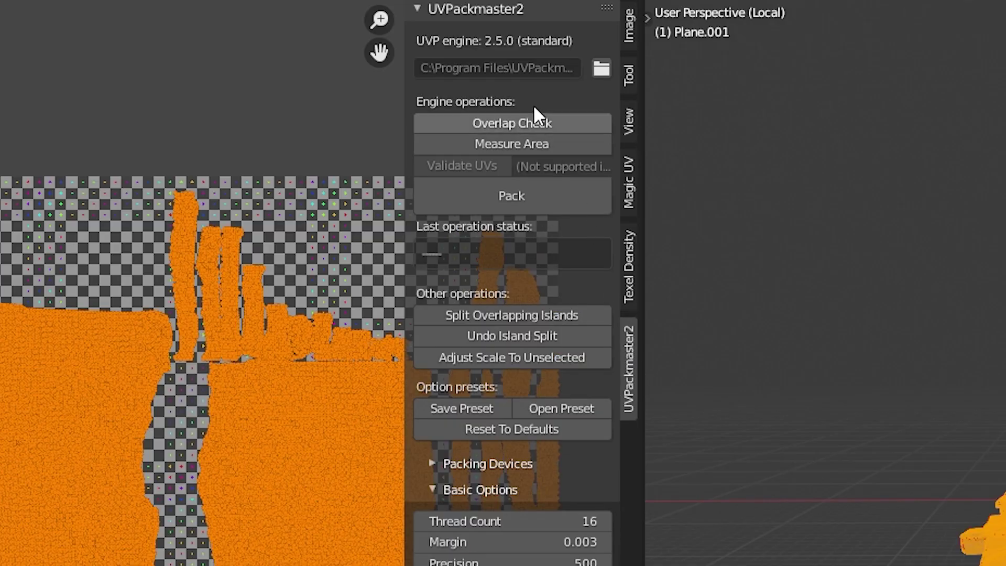
pyautogui.click(542, 193)
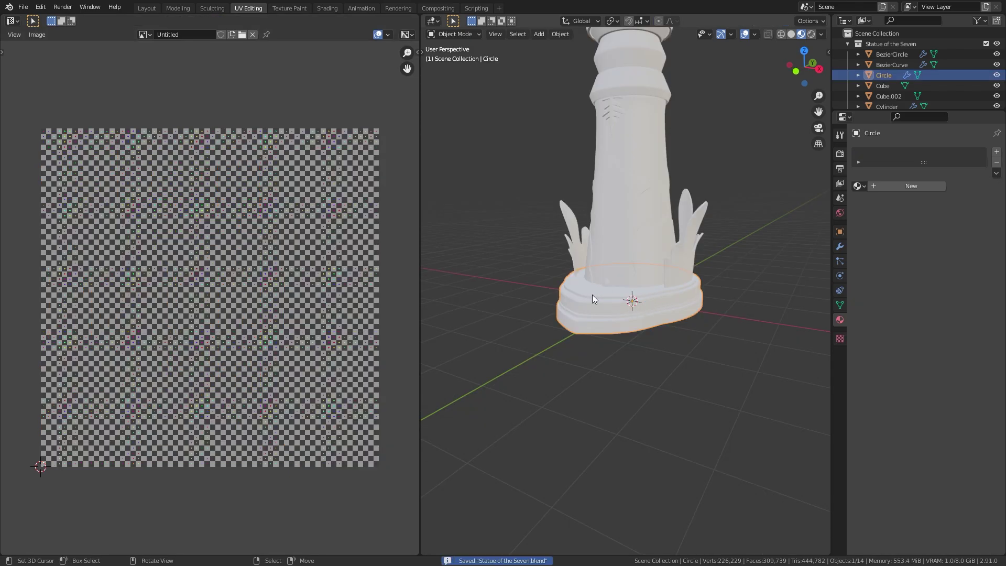
# Mark the selected edges along the torn border of the cloth piece as a UV seam.
pyautogui.moveTo(592, 295); pyautogui.dragTo(628, 306, button='middle')
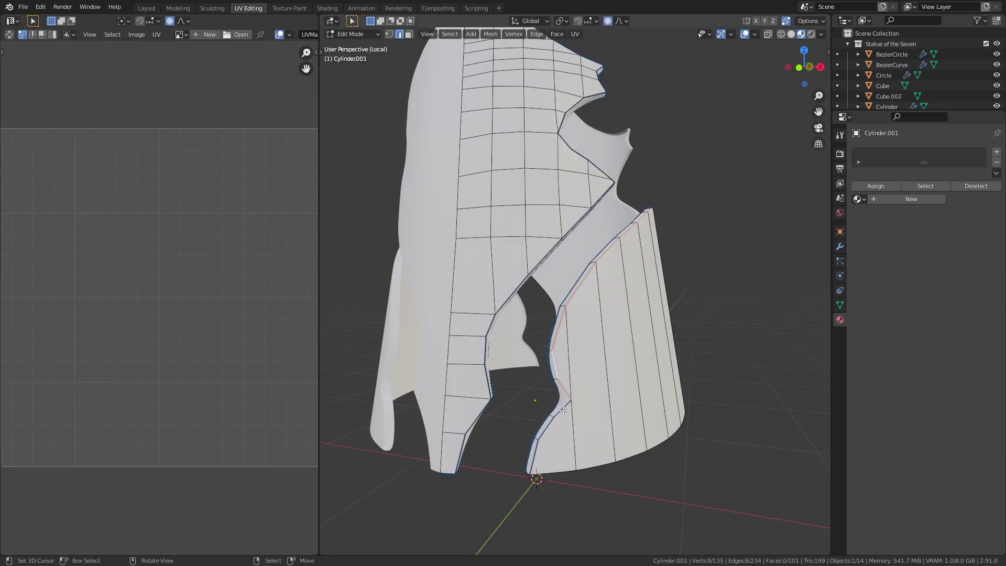
pyautogui.moveTo(563, 410)
pyautogui.mouseDown(button='middle')
pyautogui.moveTo(639, 370)
pyautogui.moveTo(709, 373)
pyautogui.moveTo(555, 411)
pyautogui.mouseUp(button='middle')
pyautogui.hotkey('ctrl', 'e')
pyautogui.click(639, 369)
pyautogui.press('Tab')
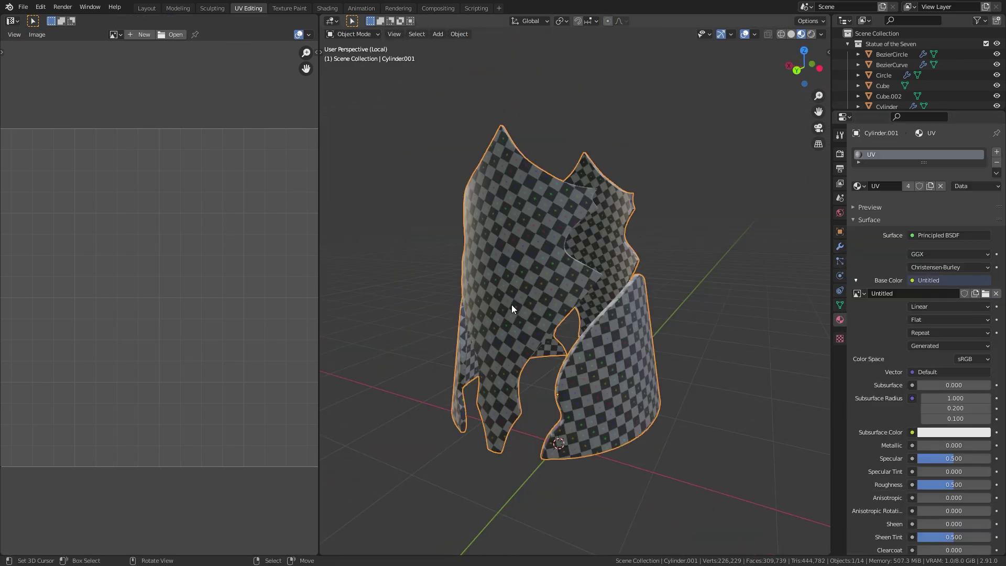
# Mark the vertical edge line on the column's back as a seam and unwrap the whole column.
pyautogui.moveTo(512, 308); pyautogui.dragTo(573, 304, button='middle')
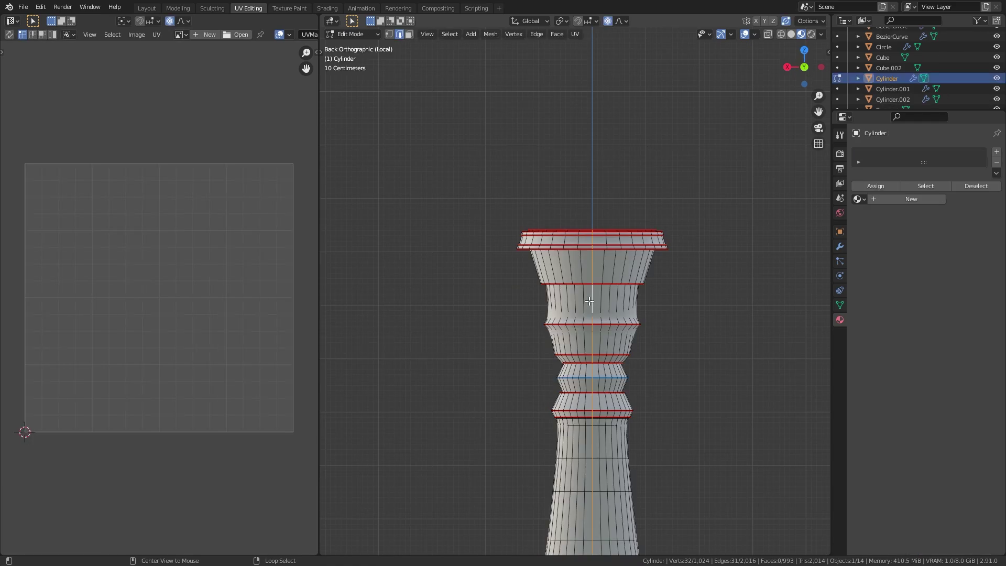
pyautogui.hotkey('ctrl', 'e')
pyautogui.click(589, 301)
pyautogui.press('a')
pyautogui.press('KP_1')
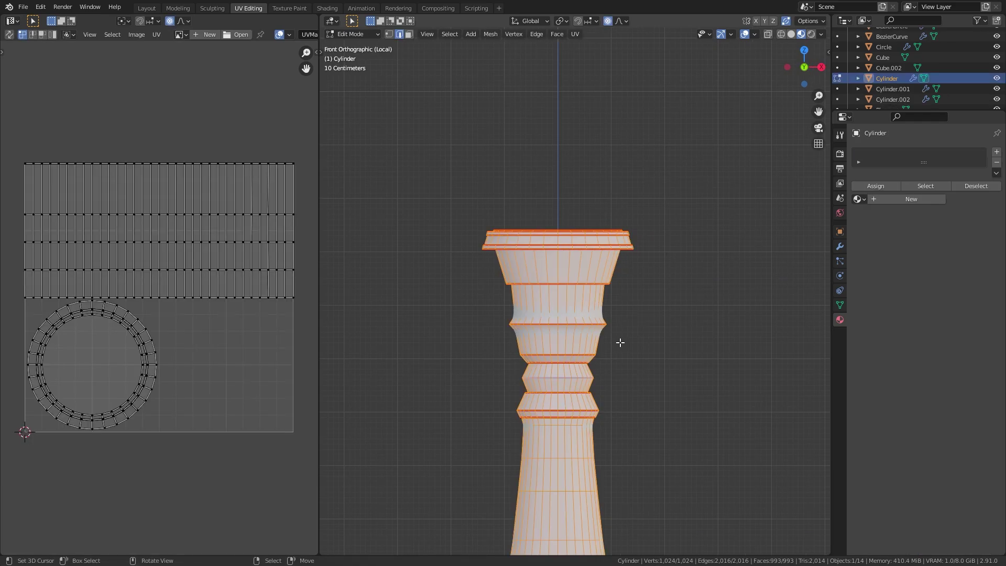
pyautogui.press('u')
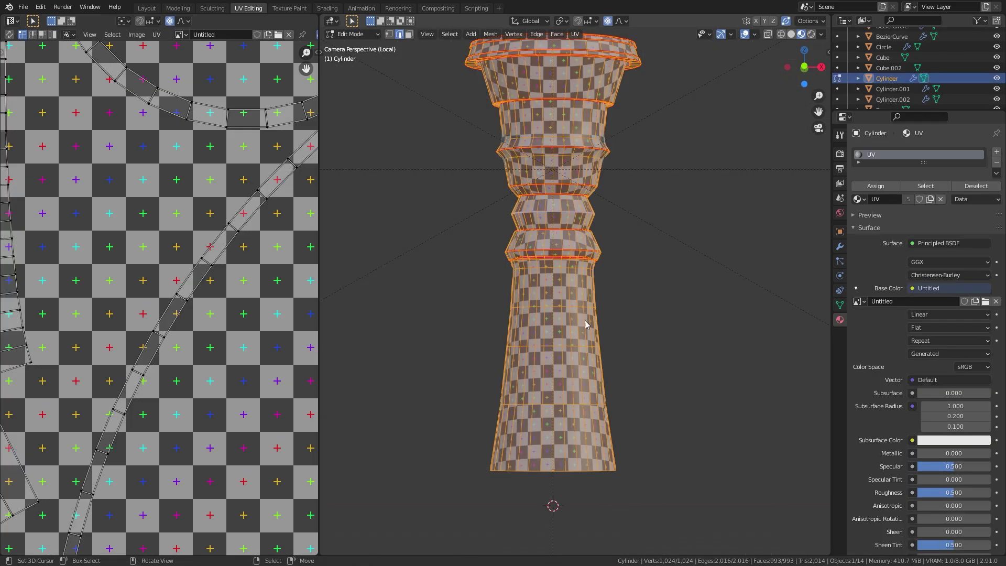
# Unwrap the column again, try the Conformal method and switch back to Angle Based.
pyautogui.press('u')
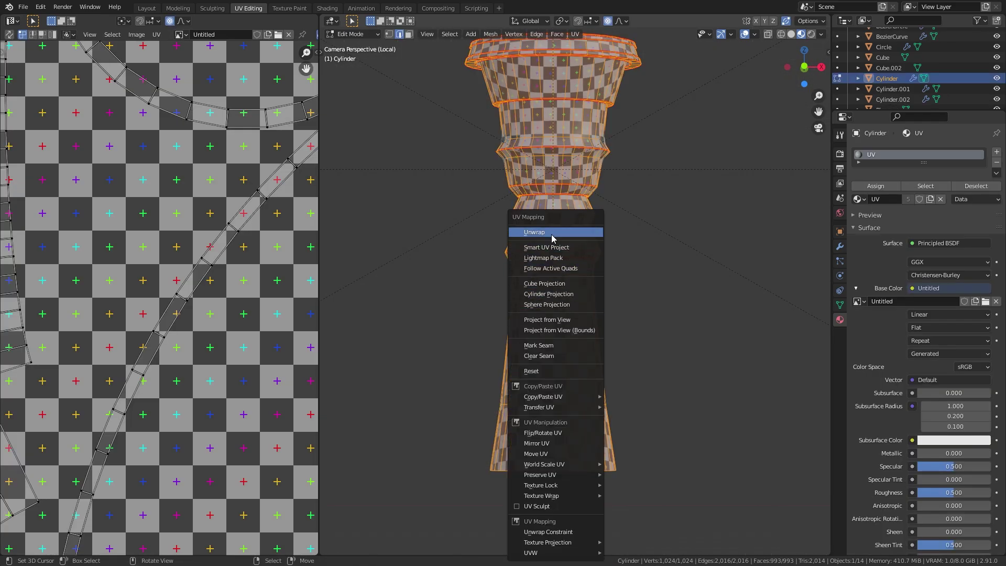
pyautogui.click(550, 232)
pyautogui.click(415, 499)
pyautogui.click(418, 520)
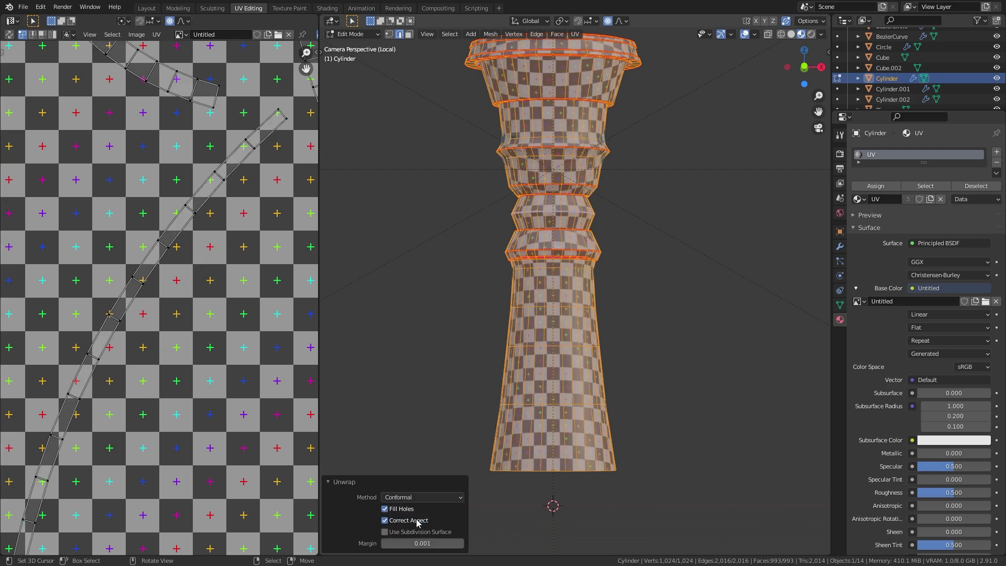
pyautogui.click(421, 502)
pyautogui.click(419, 507)
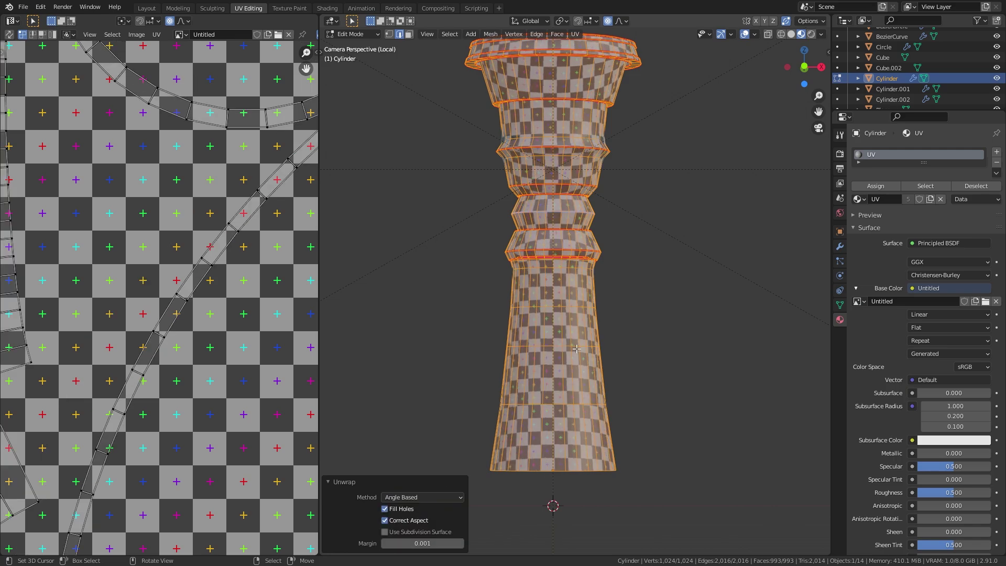
# Unwrap the checkered sphere and set the unwrap method to Conformal.
pyautogui.hotkey('ctrl', 'Tab')
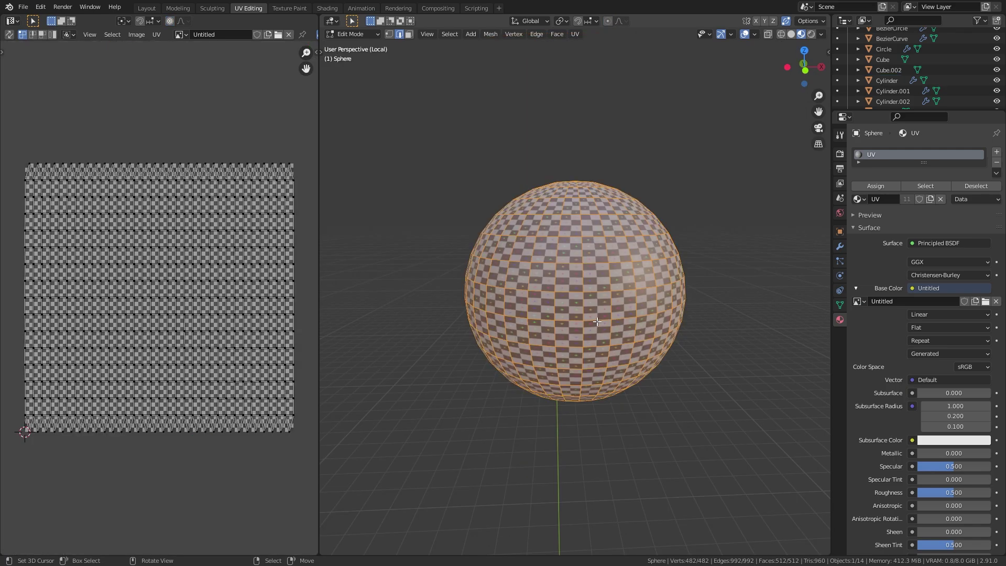
pyautogui.scroll(2, 597, 322)
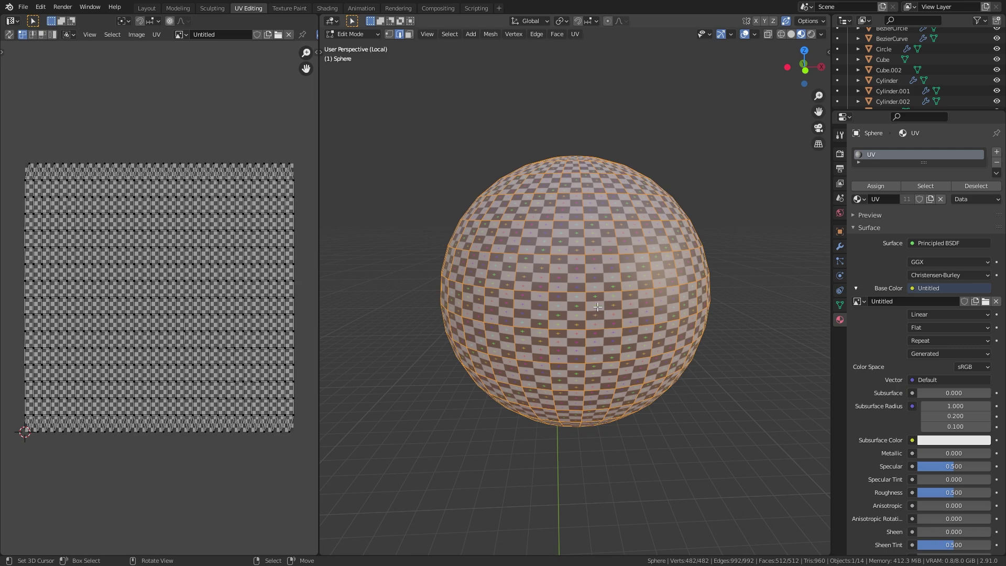
pyautogui.moveTo(598, 307)
pyautogui.mouseDown(button='middle')
pyautogui.moveTo(593, 328)
pyautogui.moveTo(612, 308)
pyautogui.mouseUp(button='middle')
pyautogui.press('u')
pyautogui.click(611, 213)
pyautogui.click(438, 497)
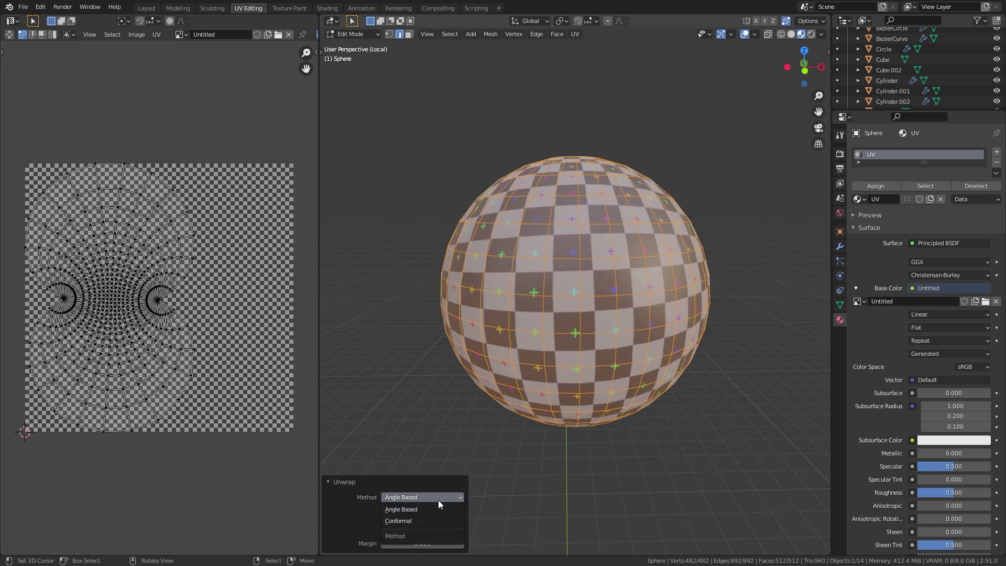
pyautogui.click(433, 519)
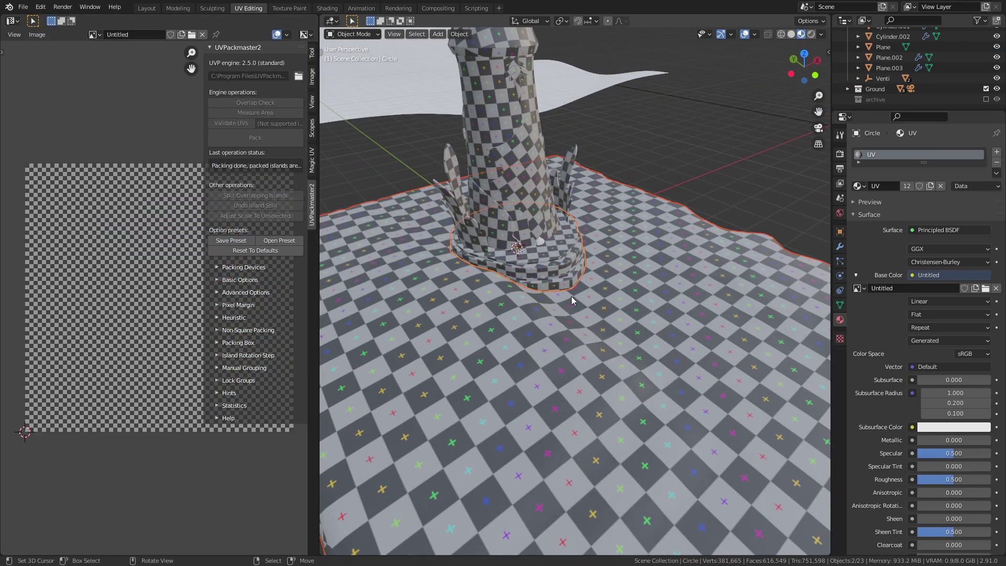
# Examine the checker scale and the combined UV layout of the column's base and the ground slab.
pyautogui.scroll(-6, 604, 289)
pyautogui.scroll(3, 519, 204)
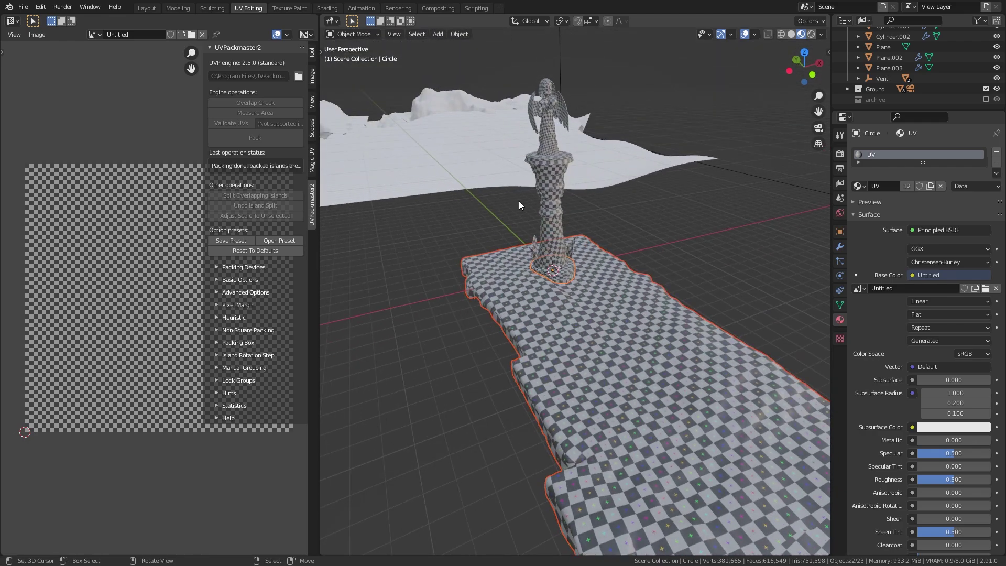
pyautogui.scroll(5, 603, 314)
pyautogui.press('Tab')
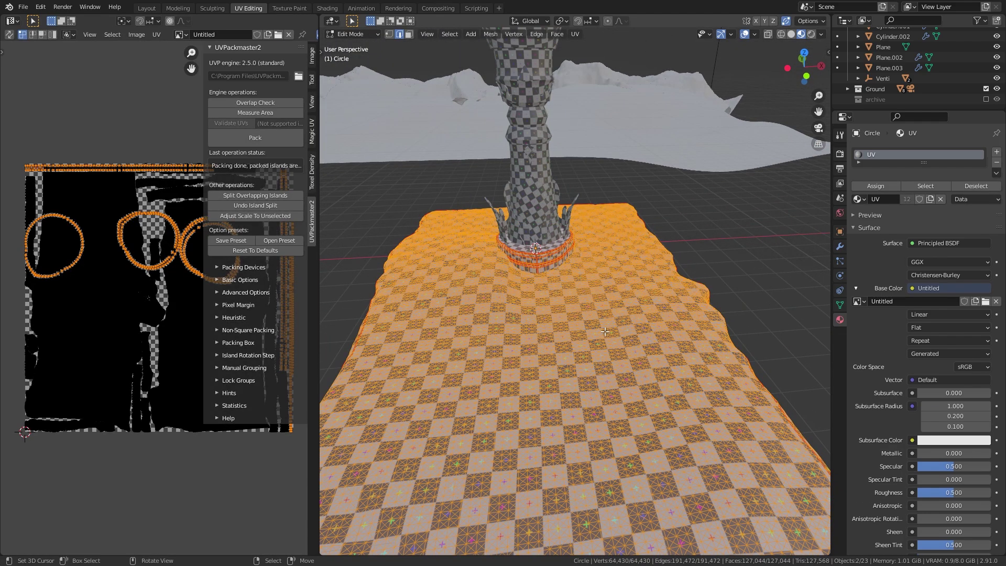
pyautogui.press('a')
pyautogui.press('Tab')
# Select only the ground slab and open its mesh and UVs for editing.
pyautogui.click(607, 328)
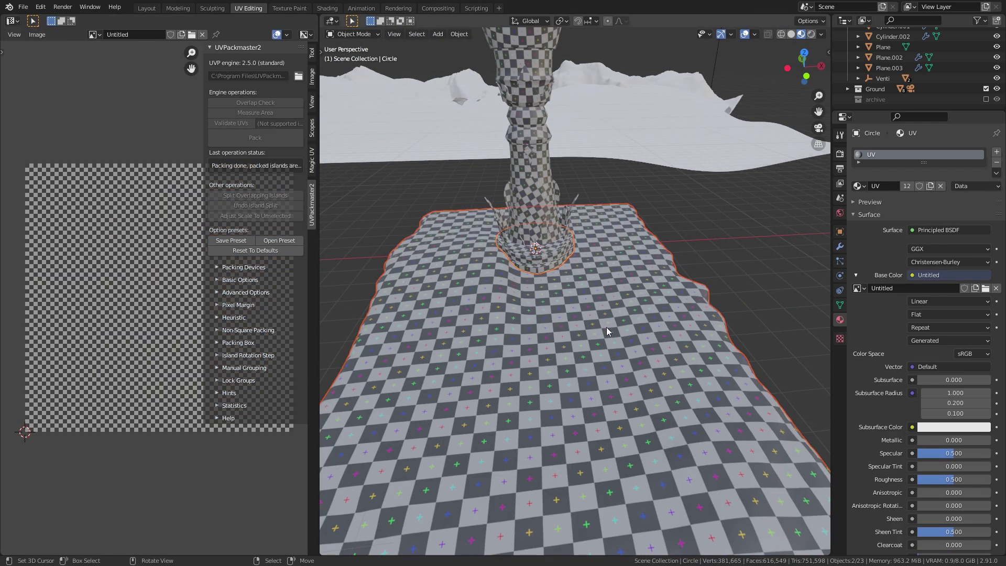
pyautogui.hotkey('ctrl', 'Tab')
pyautogui.click(631, 332)
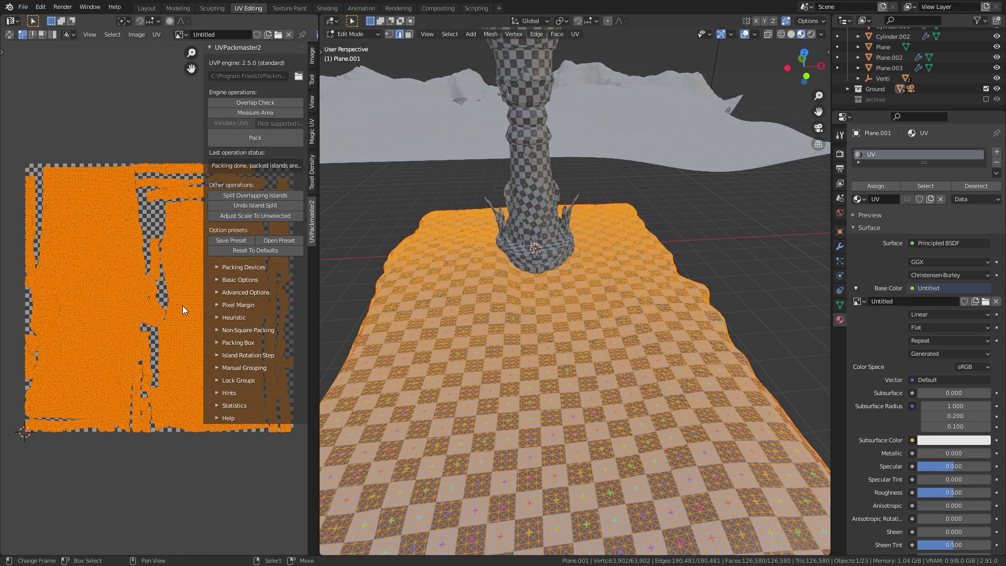
# Rescale the ground slab's UV islands.
pyautogui.press('s')
pyautogui.rightClick(171, 310)
pyautogui.press('s')
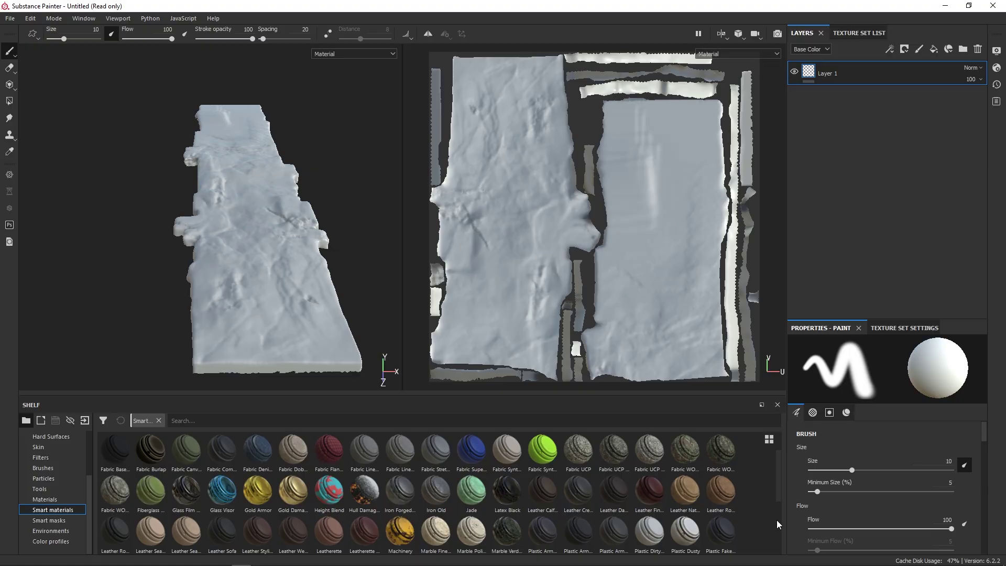
# Browse the Smart materials in Substance Painter and open the rocks_ground_08 terrain texture on Texture Haven.
pyautogui.scroll(-5, 776, 517)
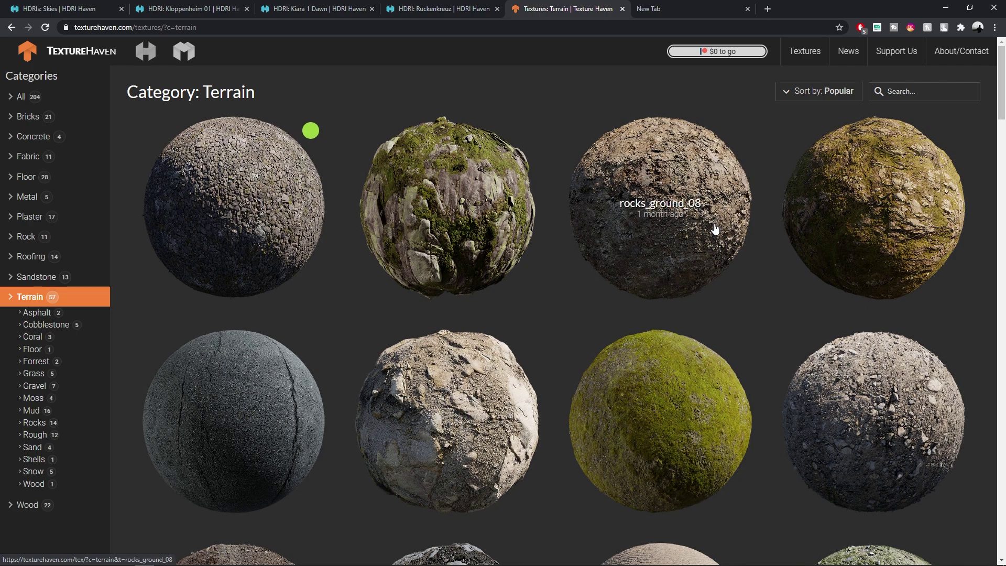
pyautogui.click(687, 253)
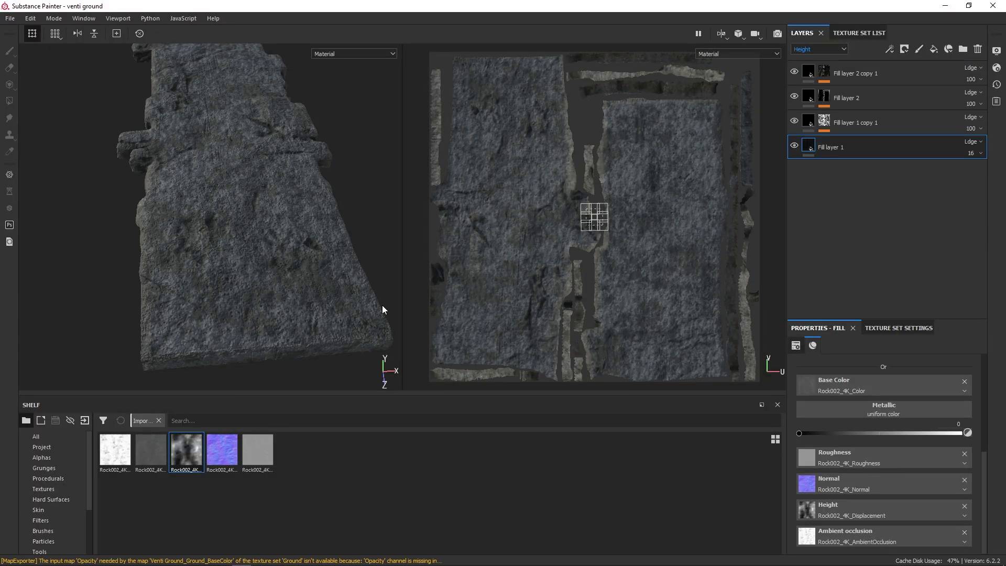
# Inspect the layered rock texture on the ground slab under different view angles and lighting in Substance Painter.
pyautogui.keyDown('alt'); pyautogui.moveTo(306, 303); pyautogui.dragTo(315, 240); pyautogui.keyUp('alt')
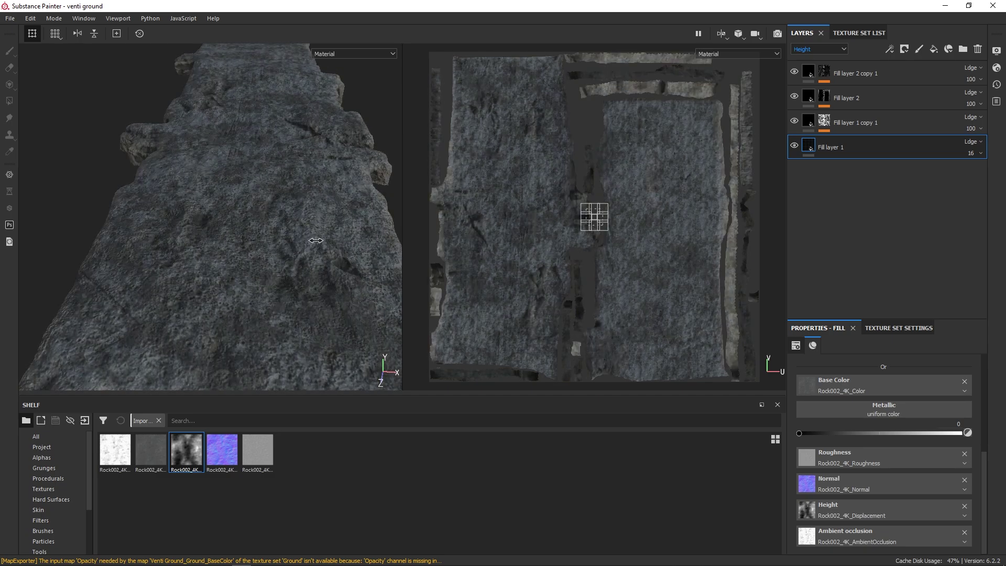
pyautogui.keyDown('shift'); pyautogui.moveTo(316, 240); pyautogui.dragTo(367, 221, button='right'); pyautogui.keyUp('shift')
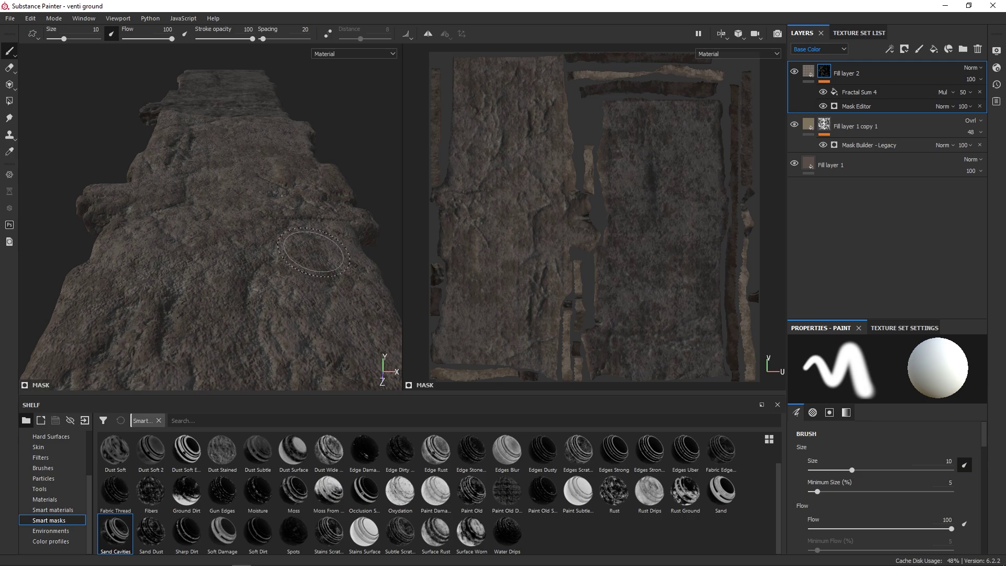
pyautogui.keyDown('alt'); pyautogui.moveTo(292, 247); pyautogui.dragTo(316, 251); pyautogui.keyUp('alt')
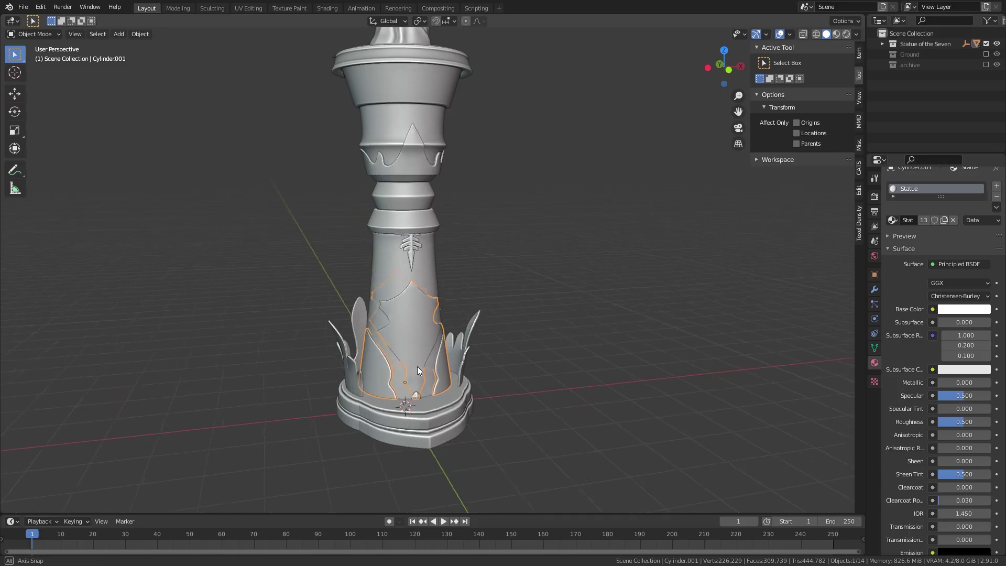
# In Blender, fill the column's stepped base with a solid yellow vertex colour.
pyautogui.click(429, 418)
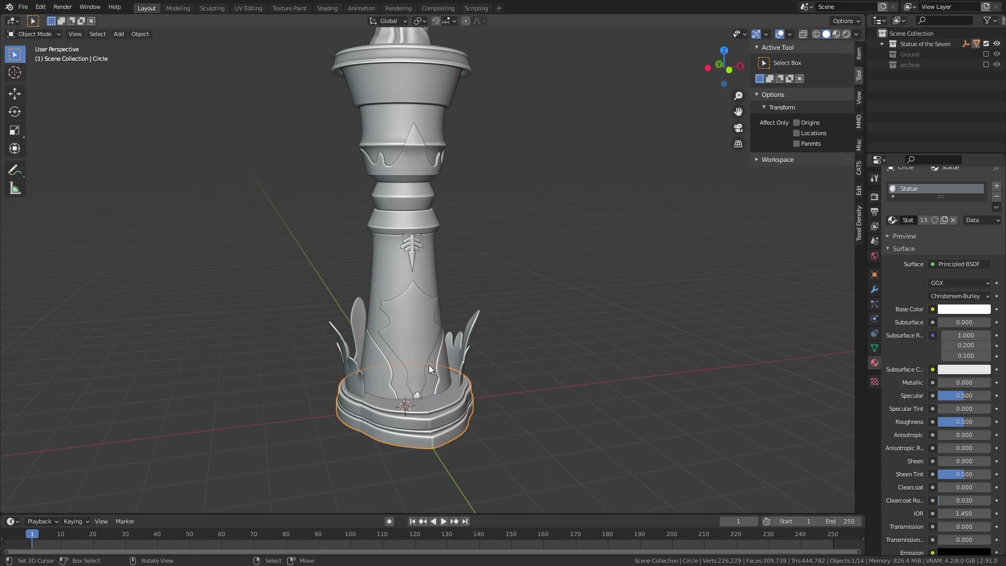
pyautogui.click(52, 34)
pyautogui.press('n')
pyautogui.click(856, 34)
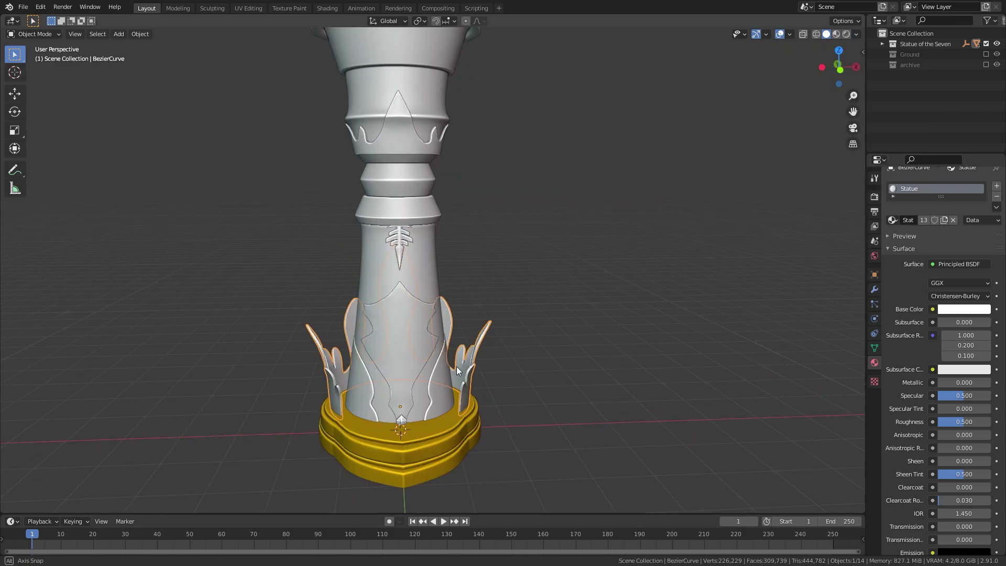
# Fill the leaf guards with a yellow-green vertex colour and the figure's body with purple.
pyautogui.hotkey('ctrl', 'Tab')
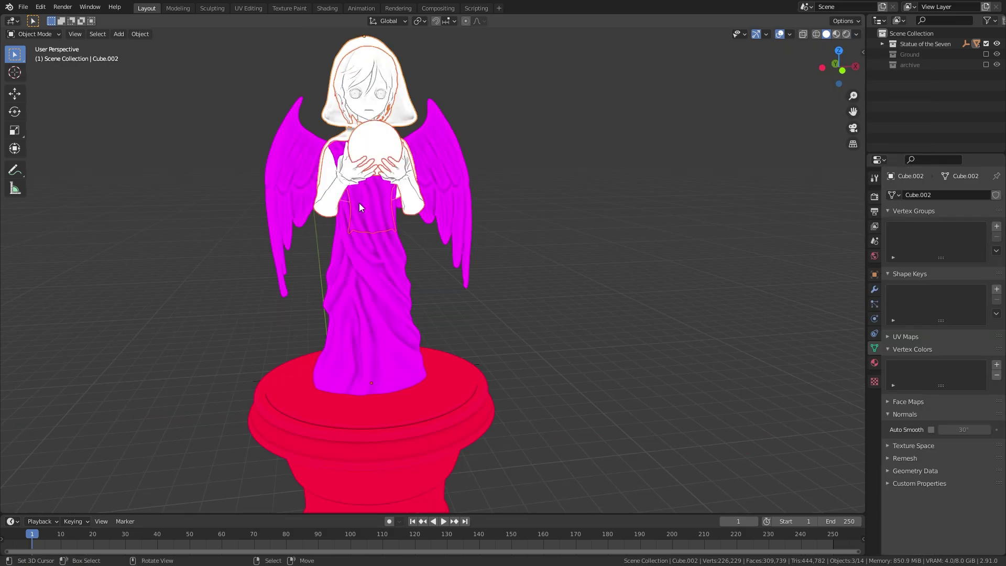
pyautogui.hotkey('ctrl', 'Tab')
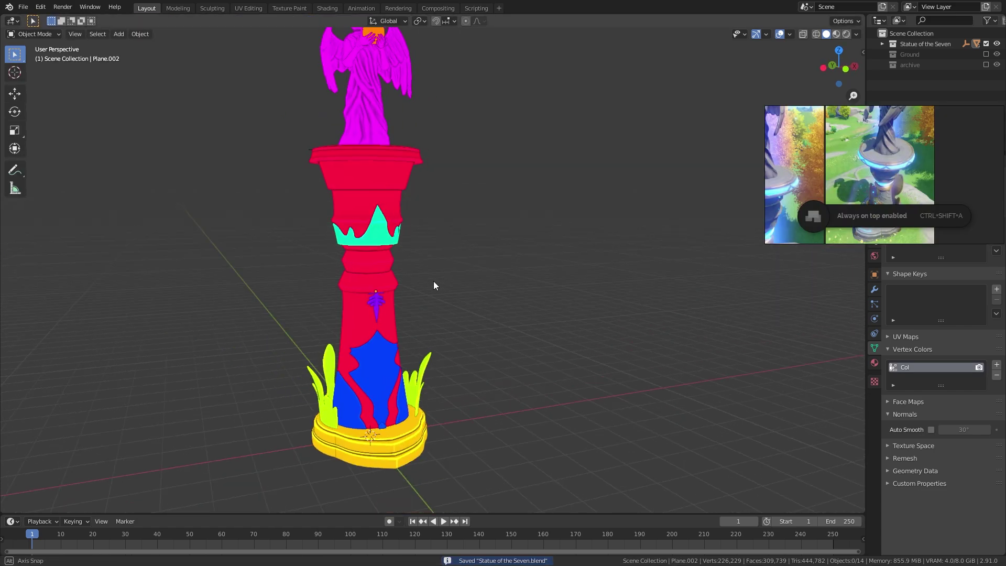
# Rename the statue figure's robe object as StatueBod.
pyautogui.scroll(4, 414, 279)
pyautogui.moveTo(405, 286); pyautogui.dragTo(365, 232, button='middle')
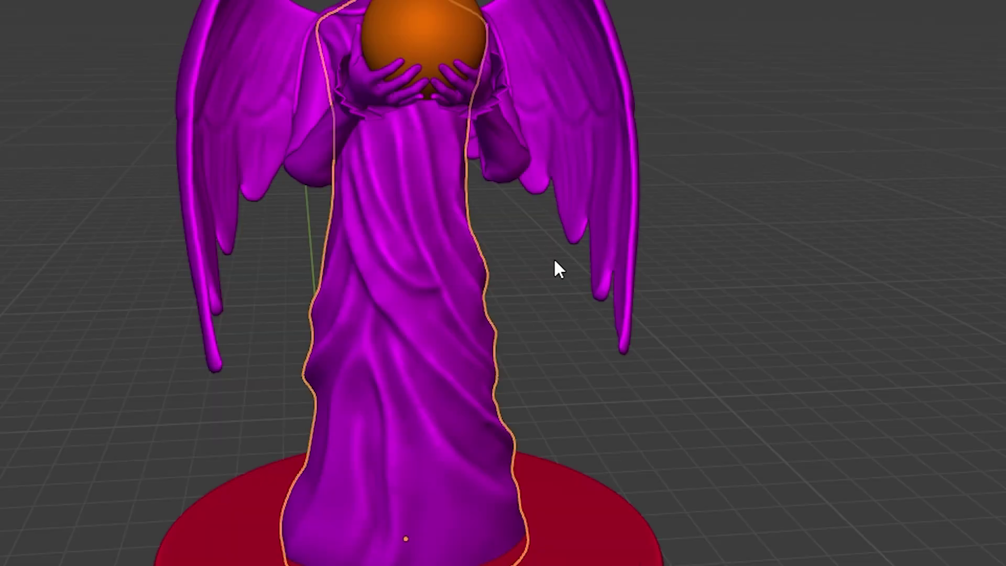
pyautogui.press('F2')
pyautogui.write('StatueBod')
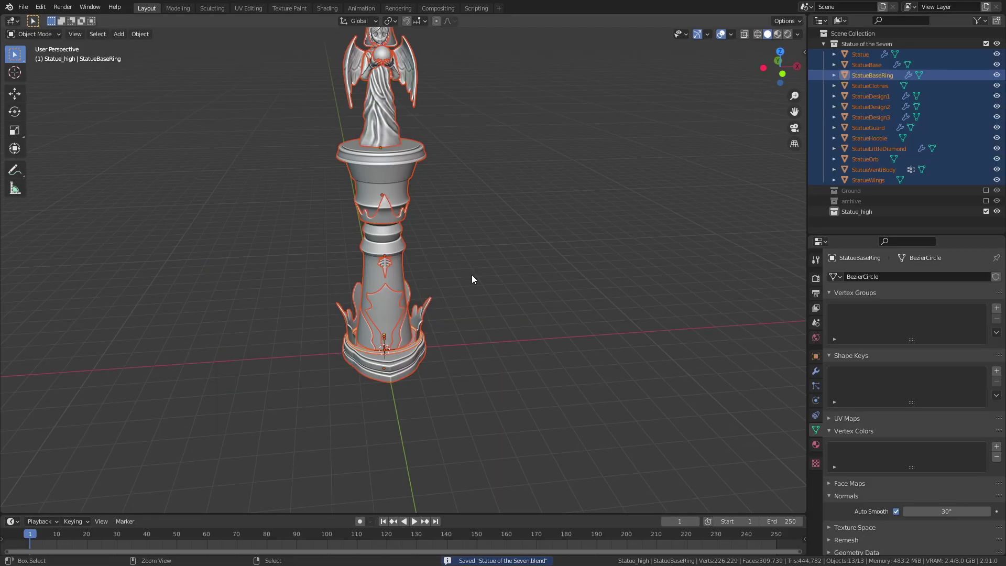
# Batch rename all selected statue parts by adding the suffix _low.
pyautogui.hotkey('ctrl', 'F2')
pyautogui.click(457, 380)
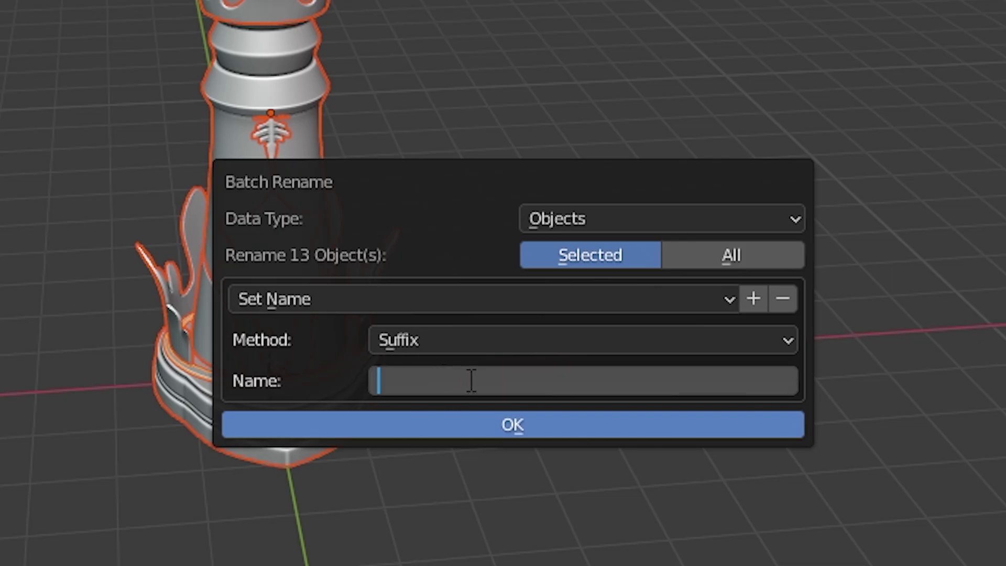
pyautogui.write('_low')
pyautogui.press('Return')
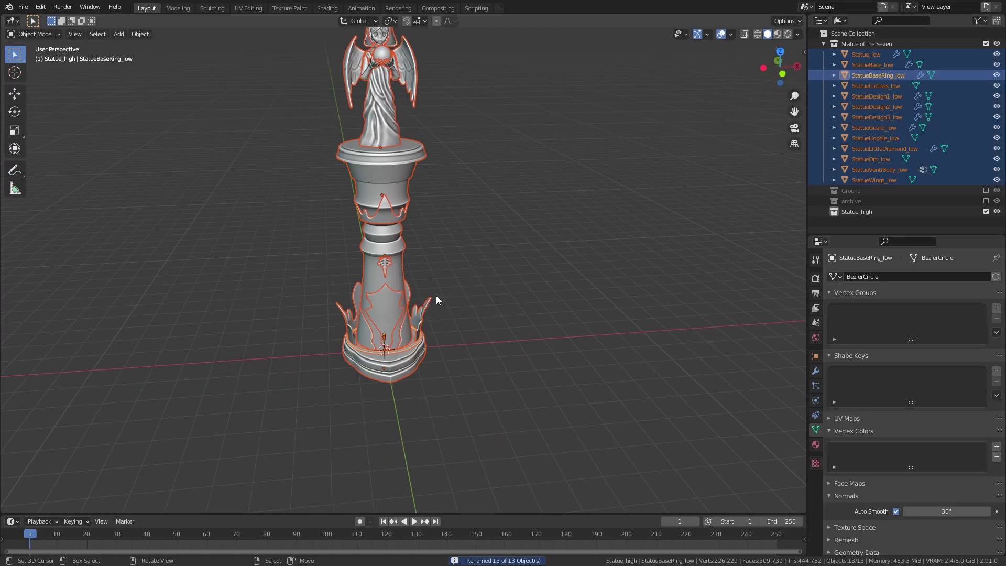
# Duplicate the _low statue parts in place and move the copies into the Statue_high collection.
pyautogui.hotkey('shift', 'd')
pyautogui.press('Escape')
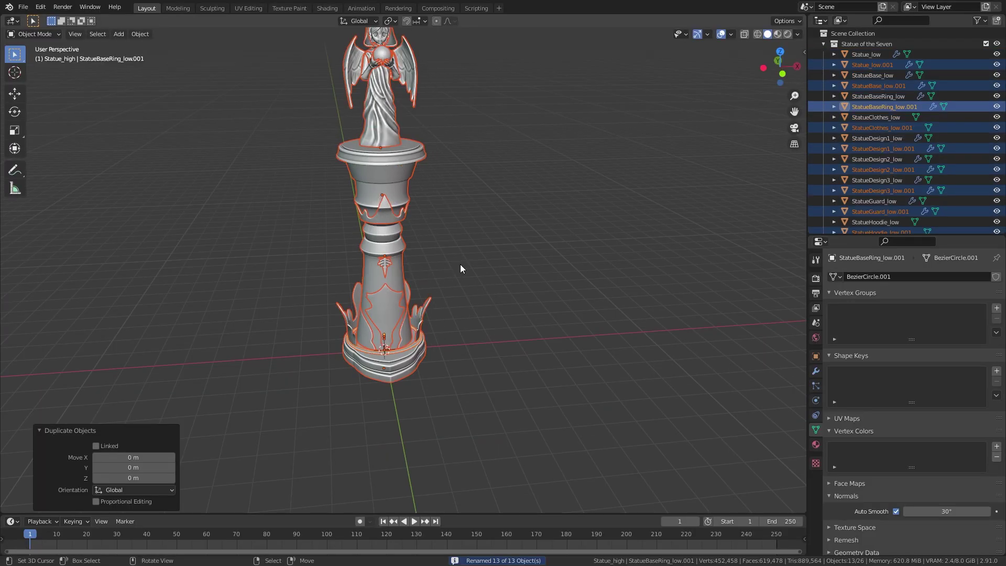
pyautogui.press('m')
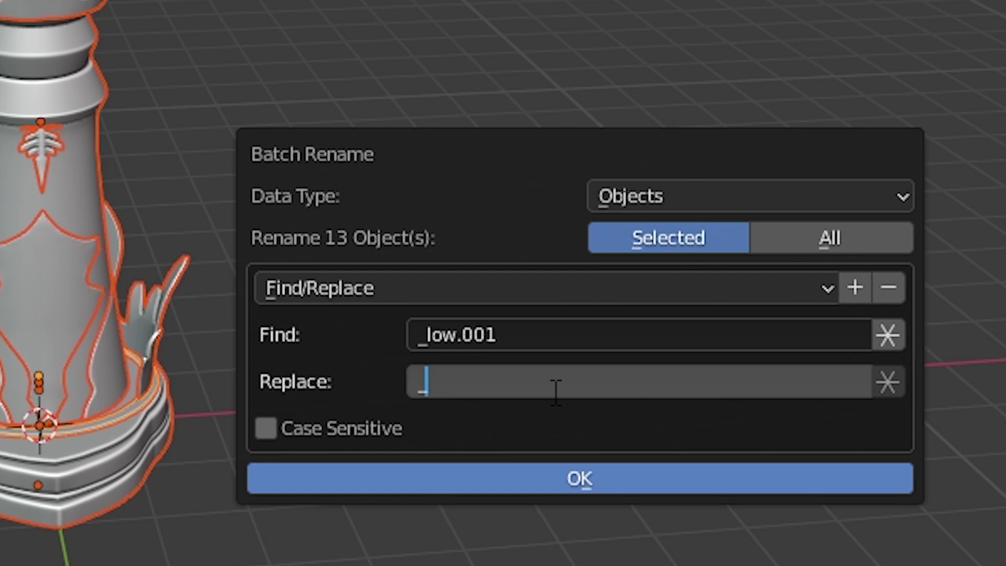
# Batch rename the duplicated parts, replacing _low.001 with _high.
pyautogui.write('gh')
pyautogui.press('Return')
pyautogui.press('Return')
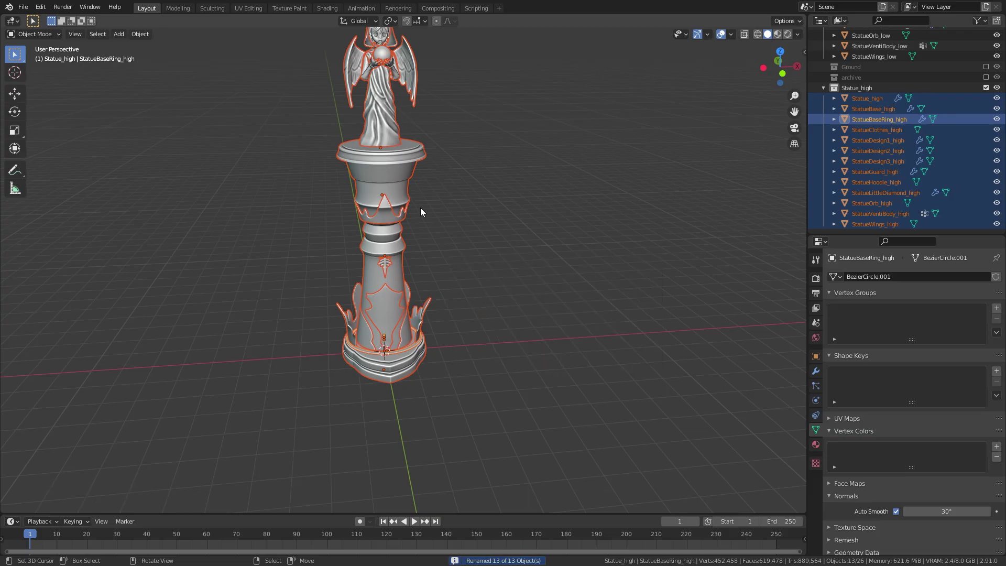
# Collapse the Statue_high collection and select all the _low parts from Statue_low to StatueWings_low.
pyautogui.moveTo(420, 212); pyautogui.dragTo(470, 256, button='middle')
pyautogui.hotkey('alt', 'a')
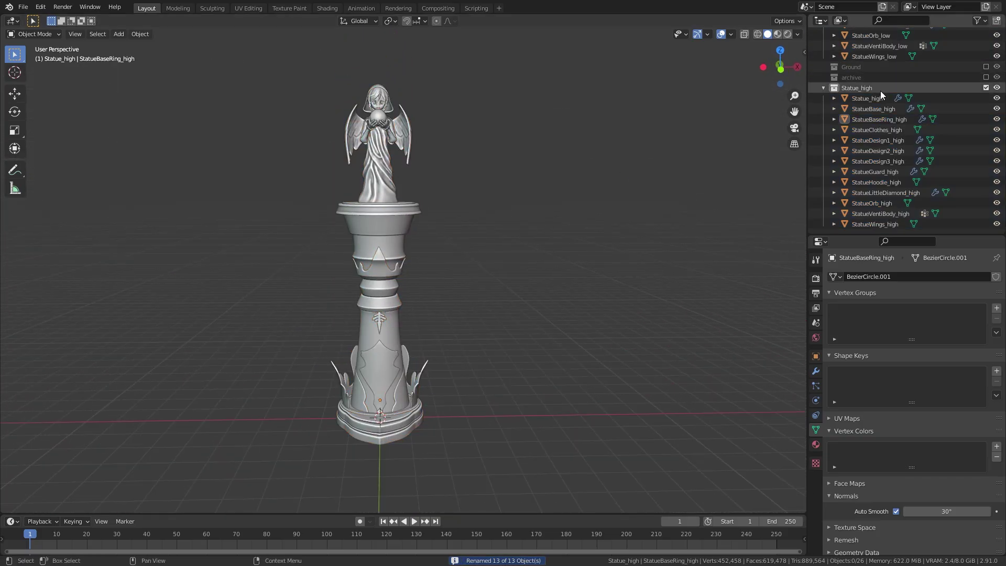
pyautogui.click(824, 88)
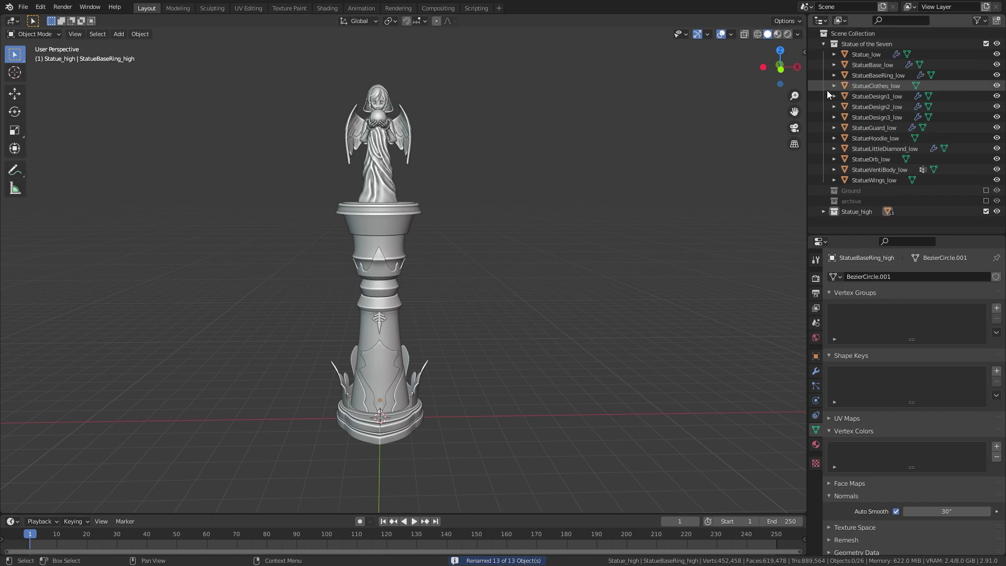
pyautogui.click(866, 54)
pyautogui.keyDown('shift'); pyautogui.click(864, 180); pyautogui.keyUp('shift')
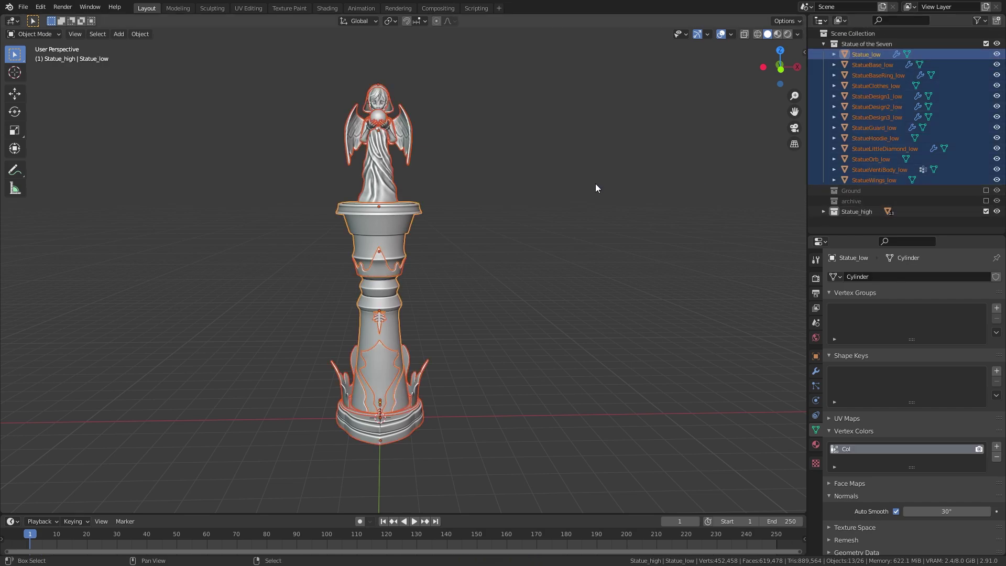
pyautogui.moveTo(595, 187); pyautogui.dragTo(530, 202, button='middle')
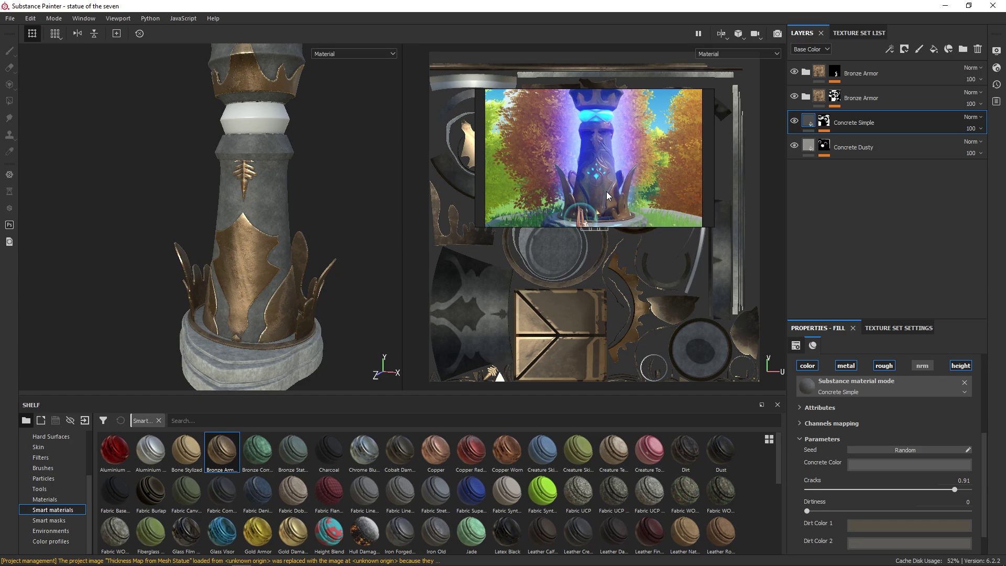
# In Substance Painter, paint the Bronze Armor copy 1 mask along the thin curved rim of the column's ring.
pyautogui.keyDown('alt'); pyautogui.moveTo(248, 115); pyautogui.dragTo(431, 262, button='right'); pyautogui.keyUp('alt')
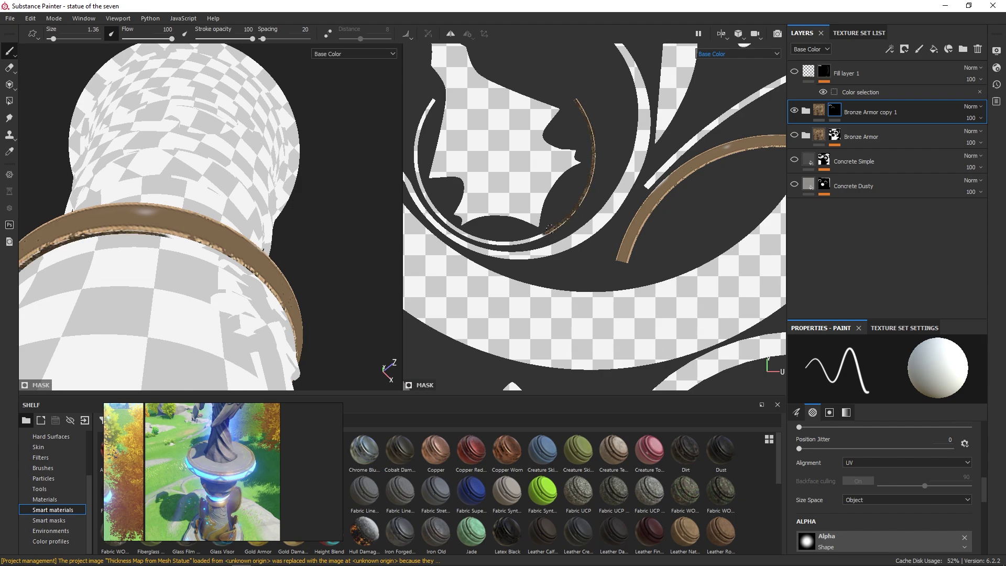
pyautogui.moveTo(548, 228); pyautogui.dragTo(536, 233)
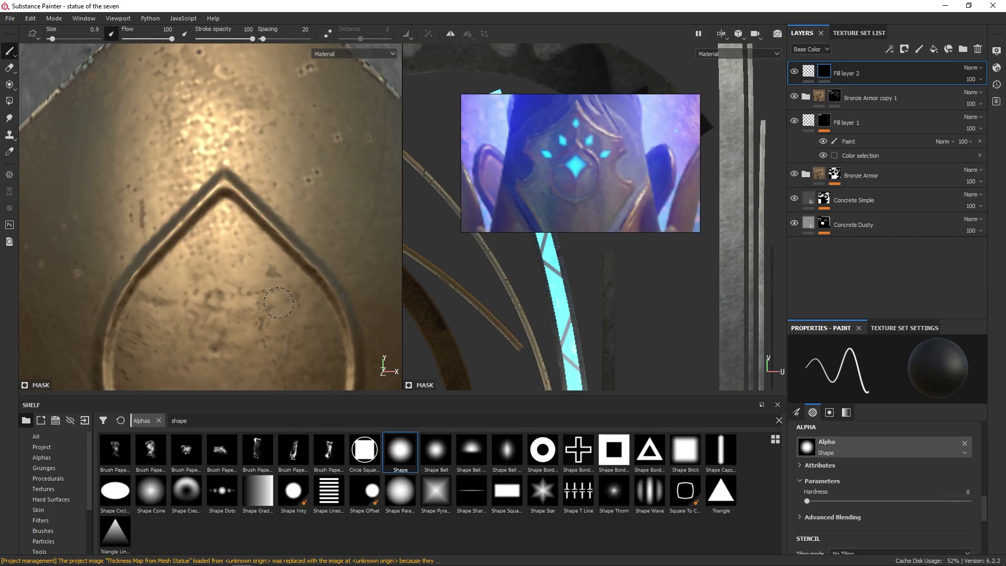
# Close the concrete colour picker and select the Concrete Simple copy 1 layer.
pyautogui.scroll(-3, 278, 302)
pyautogui.keyDown('alt'); pyautogui.moveTo(278, 303); pyautogui.dragTo(278, 370, button='middle'); pyautogui.keyUp('alt')
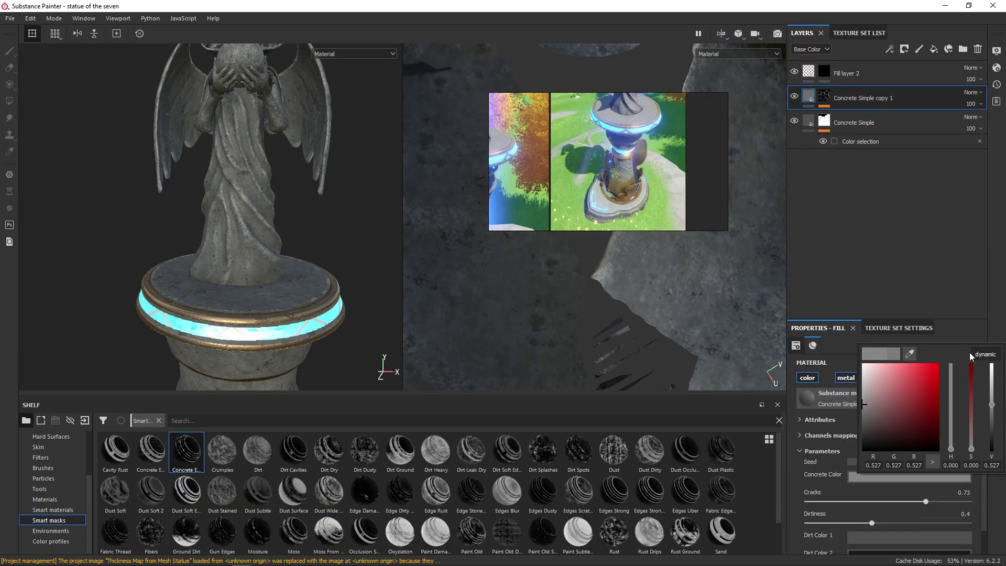
pyautogui.click(831, 99)
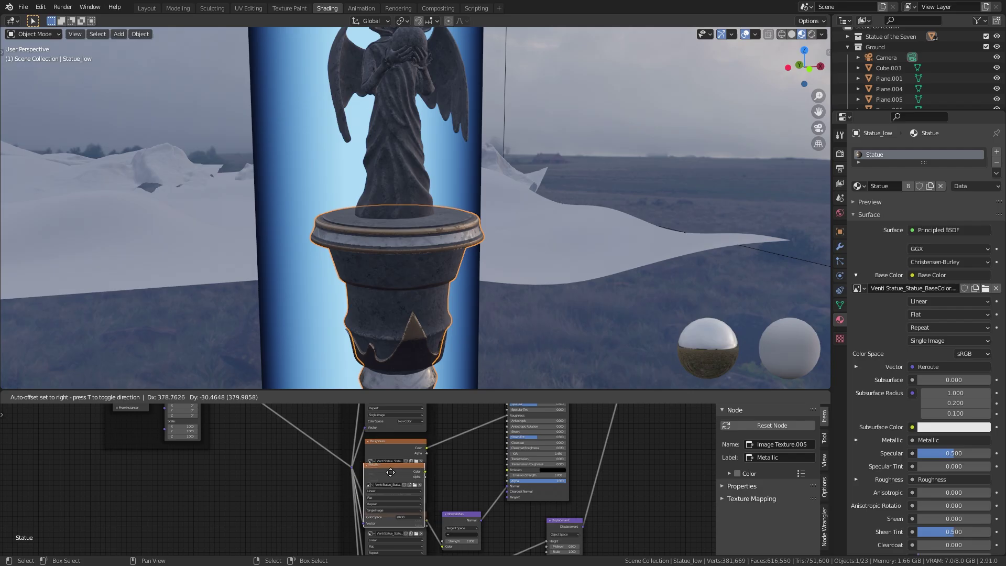
# In Blender, reposition the Metallic texture node in the Statue material and set the Emission shader's strength to 10.
pyautogui.moveTo(314, 461); pyautogui.dragTo(357, 512)
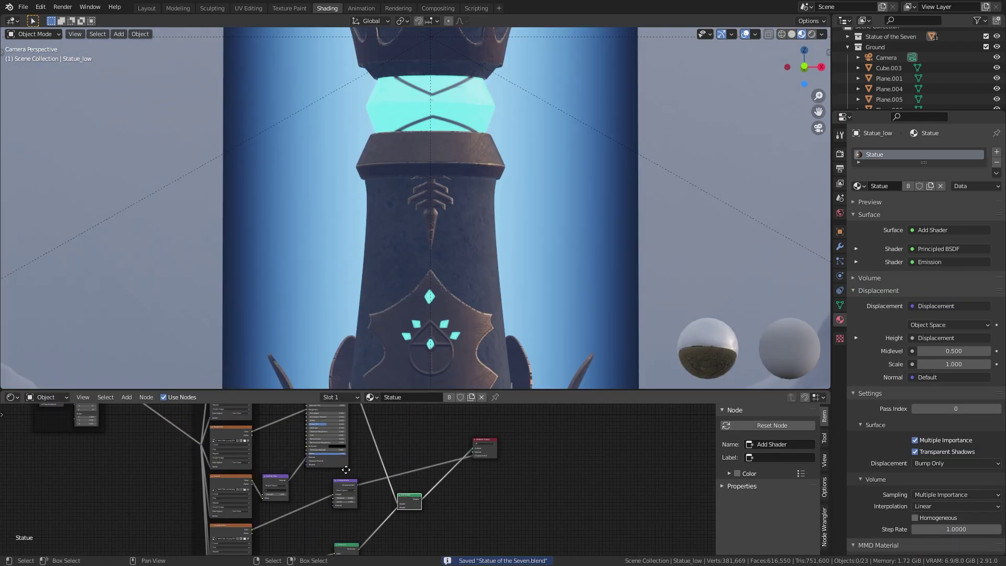
pyautogui.moveTo(323, 459); pyautogui.dragTo(365, 479, button='middle')
pyautogui.scroll(3, 353, 492)
pyautogui.moveTo(408, 506); pyautogui.dragTo(389, 439, button='middle')
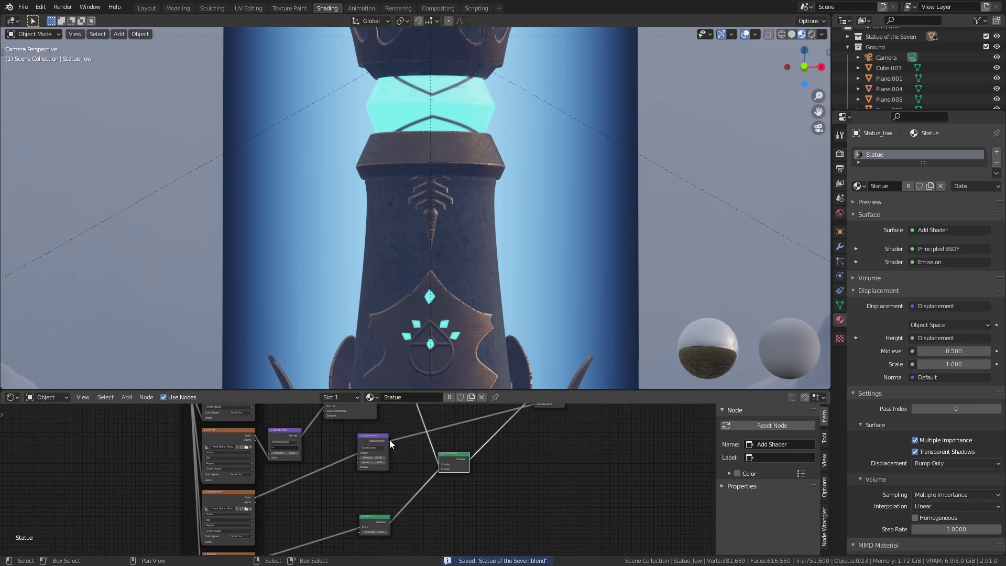
pyautogui.scroll(3, 366, 475)
pyautogui.moveTo(391, 528); pyautogui.dragTo(383, 487, button='middle')
pyautogui.press('Return')
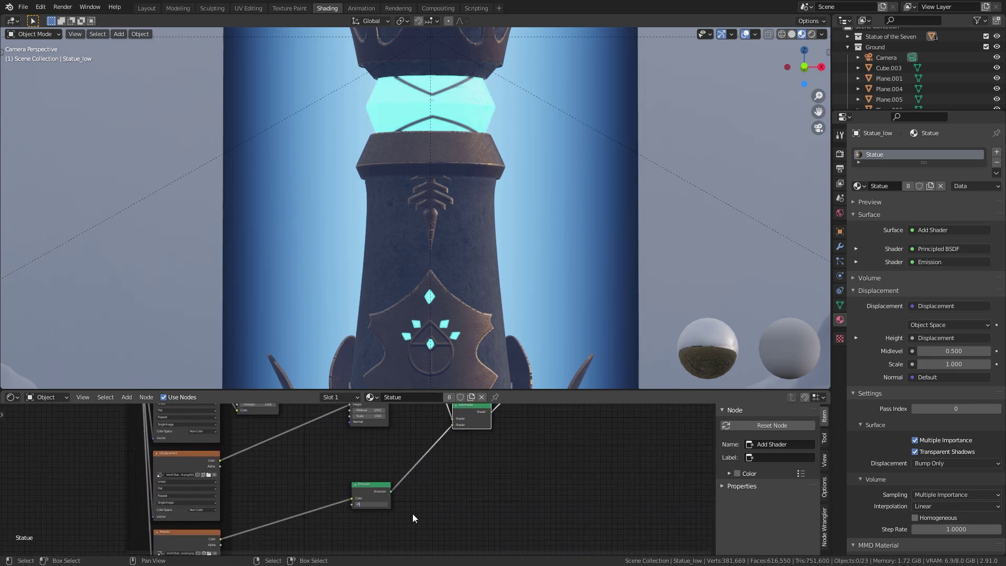
pyautogui.press('Return')
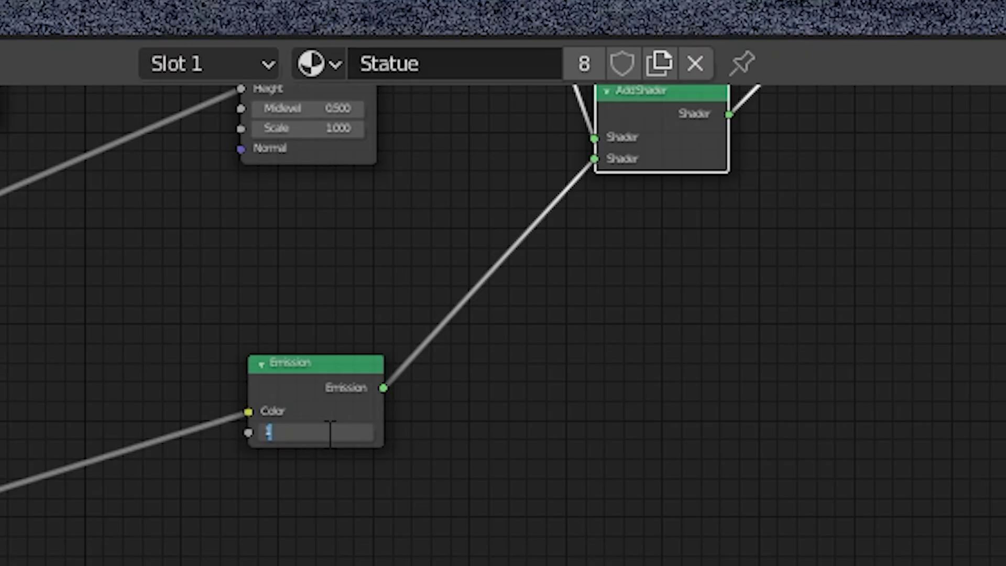
pyautogui.write('10')
pyautogui.press('Return')
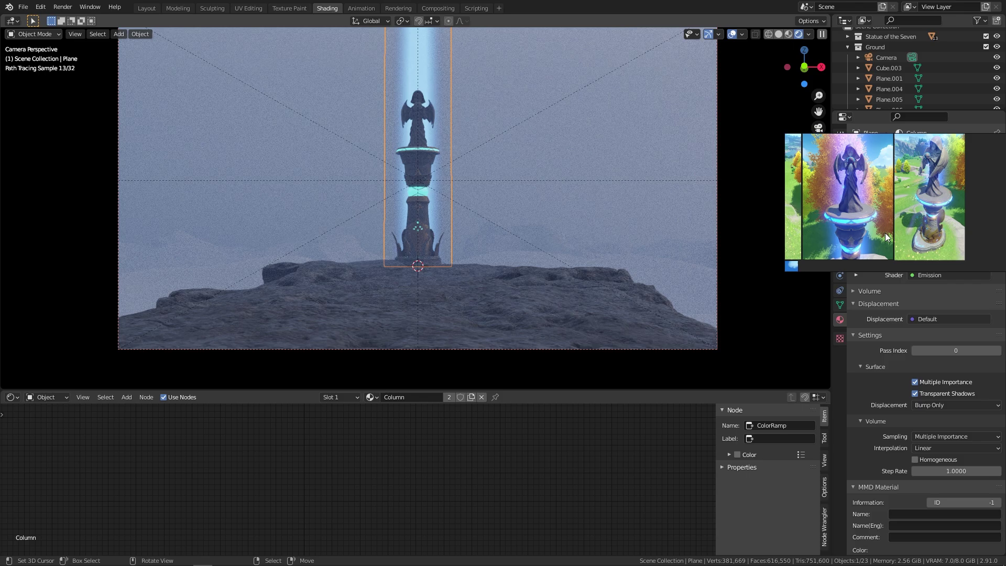
# Keep the reference images always on top and frame the shot of the distant statue with its light beam.
pyautogui.hotkey('ctrl', 'shift', 'a')
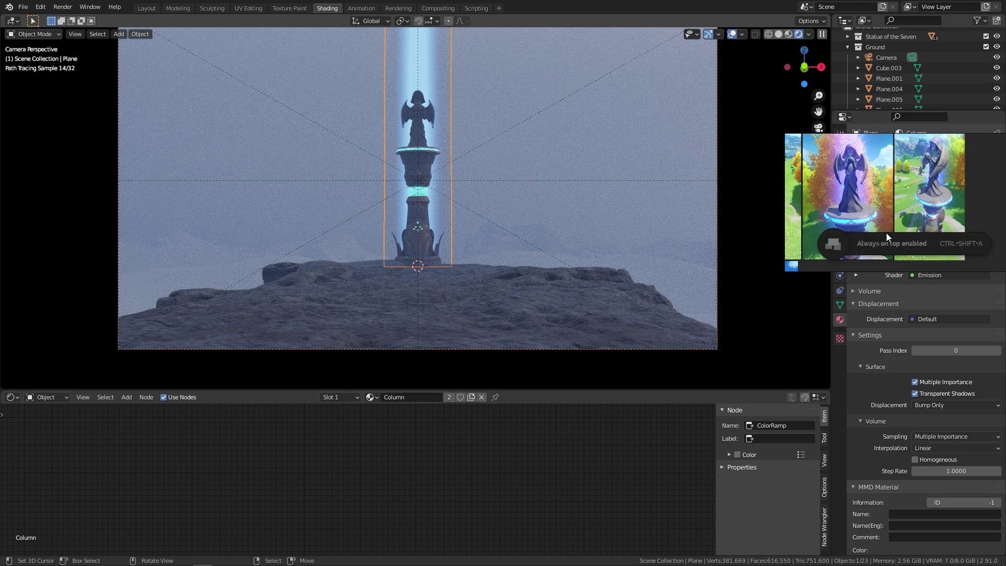
pyautogui.scroll(-3, 898, 200)
pyautogui.scroll(5, 897, 215)
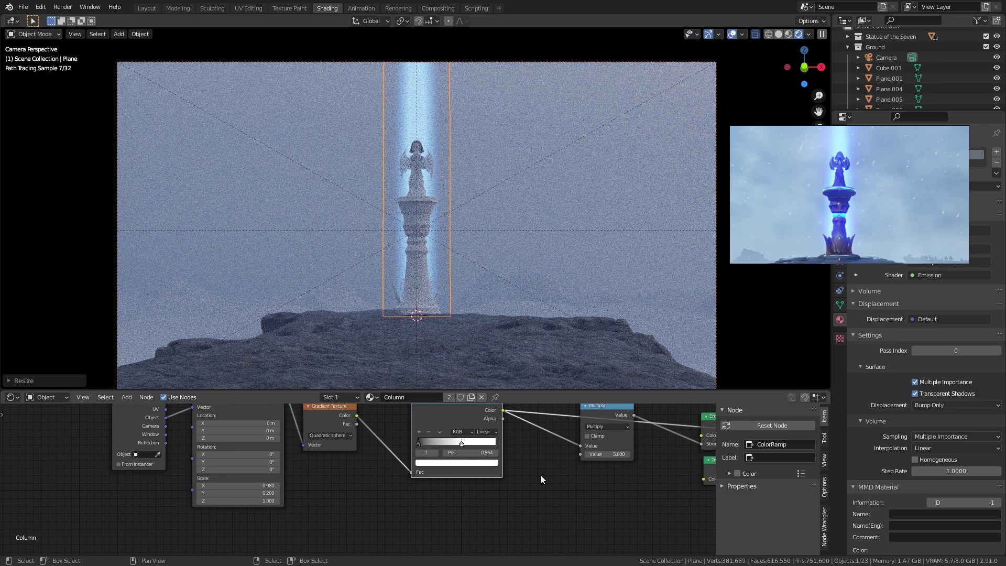
# Set the Multiply node's value to 5 in the light beam's Column material.
pyautogui.hscroll(5, 540, 478)
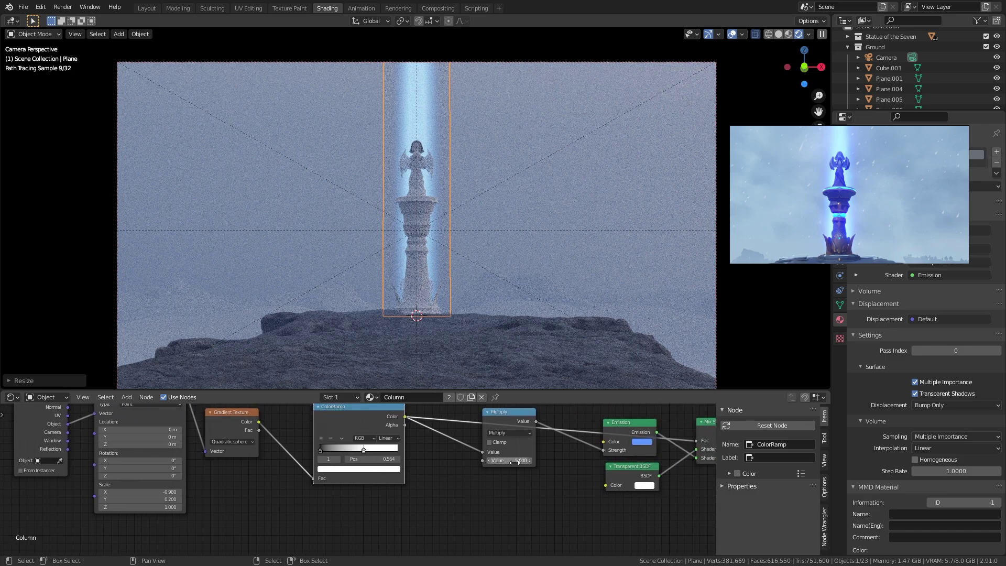
pyautogui.hscroll(1, 520, 489)
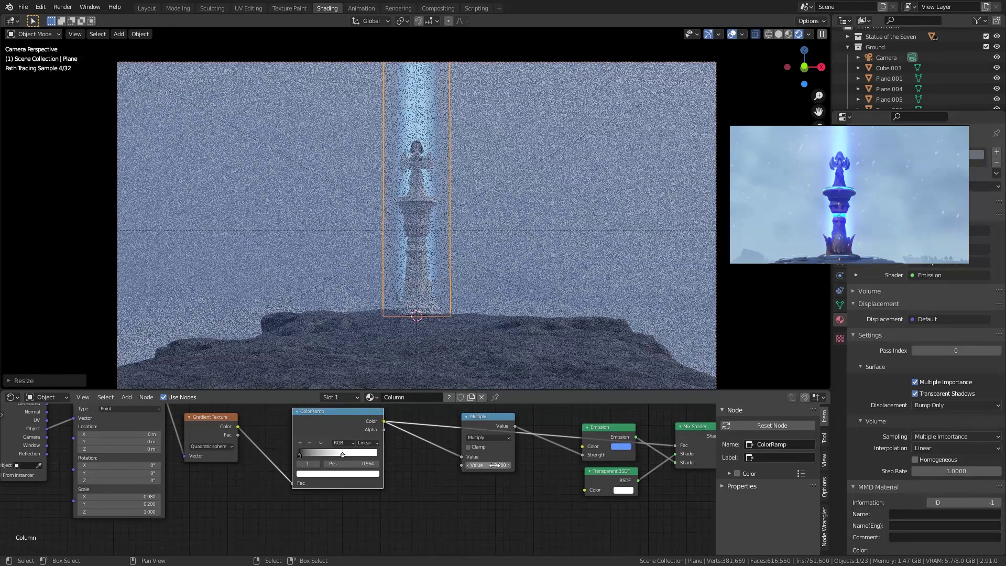
pyautogui.write('.0')
pyautogui.press('Return')
pyautogui.hscroll(4, 441, 491)
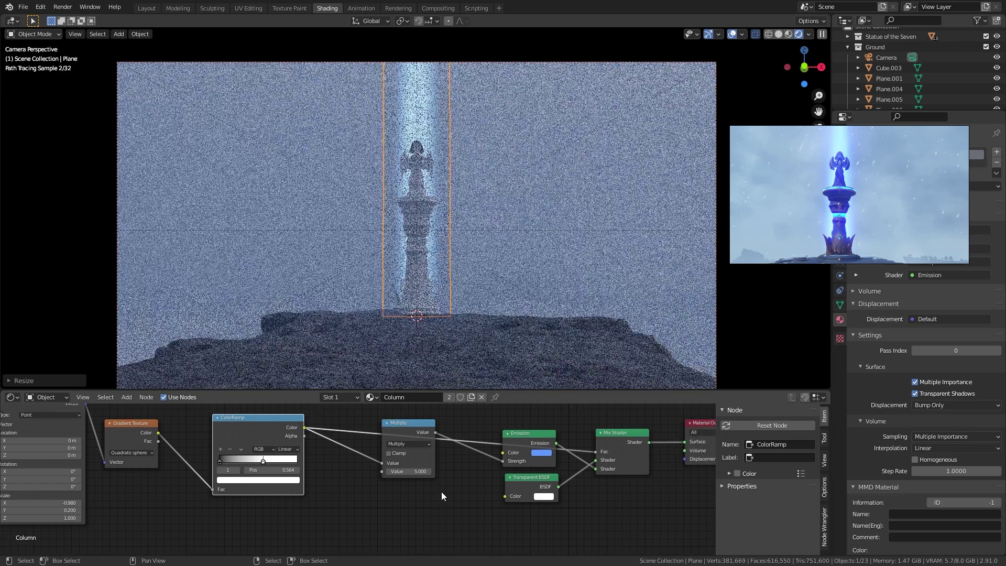
# Save the file, deselect everything and briefly hide the viewport overlays to check the rendered shot of the statue and light beam.
pyautogui.hscroll(4, 587, 446)
pyautogui.hotkey('ctrl', 's')
pyautogui.scroll(-1, 464, 284)
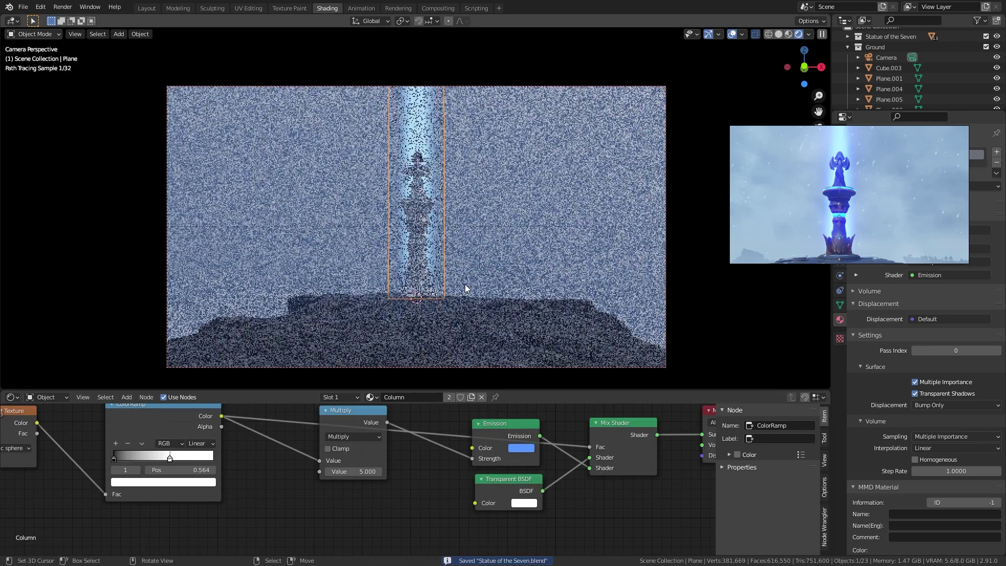
pyautogui.press('a')
pyautogui.hotkey('alt', 'a')
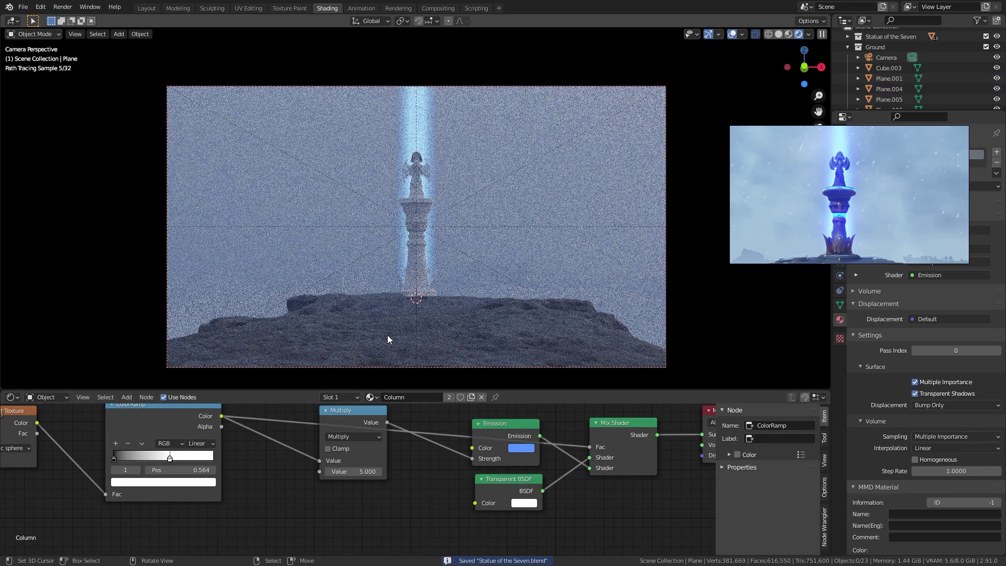
pyautogui.click(733, 35)
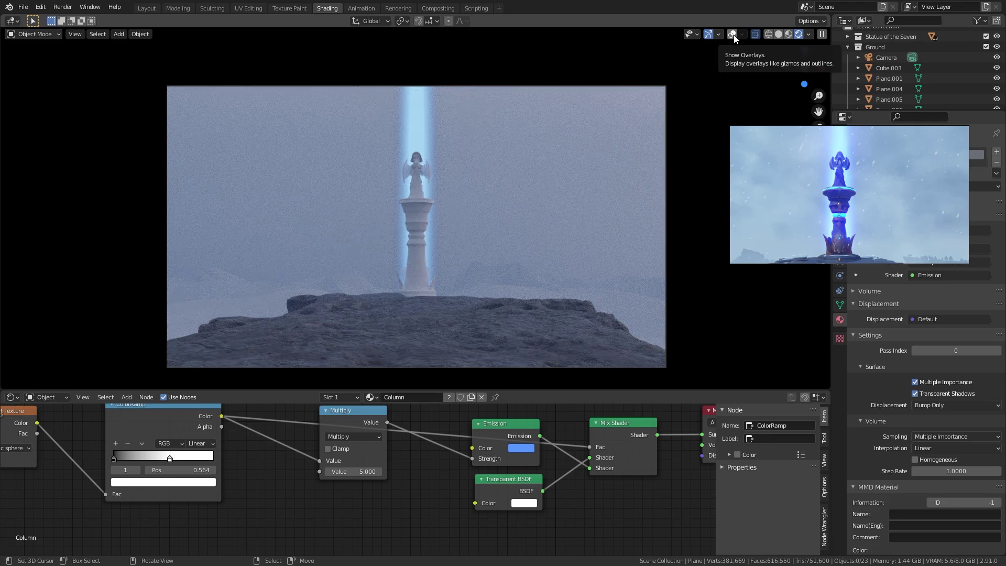
pyautogui.click(733, 35)
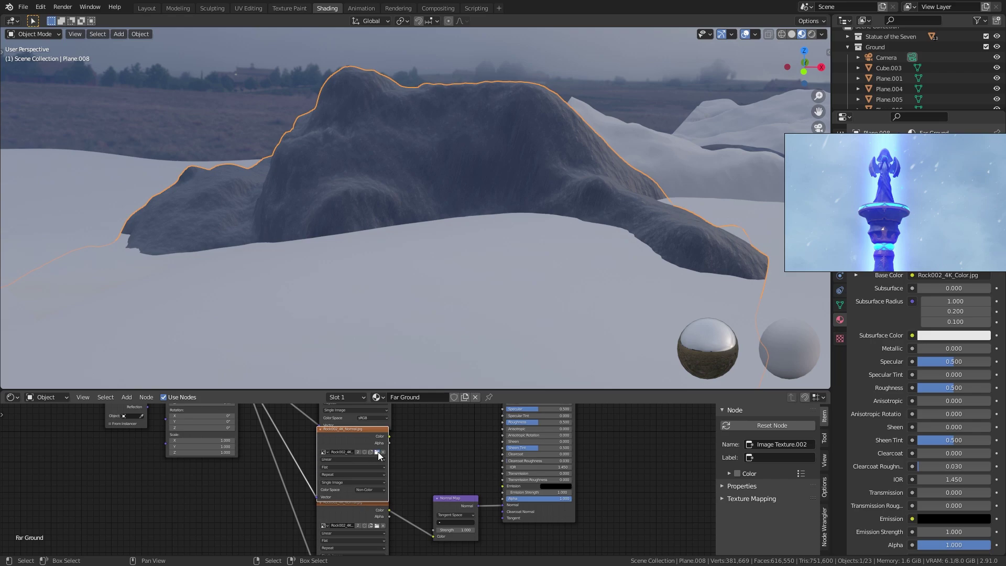
# Load Rock002_4K_Roughness.jpg into the selected image texture of the Far Ground material and set its color space to Non-Color.
pyautogui.click(378, 451)
pyautogui.doubleClick(697, 220)
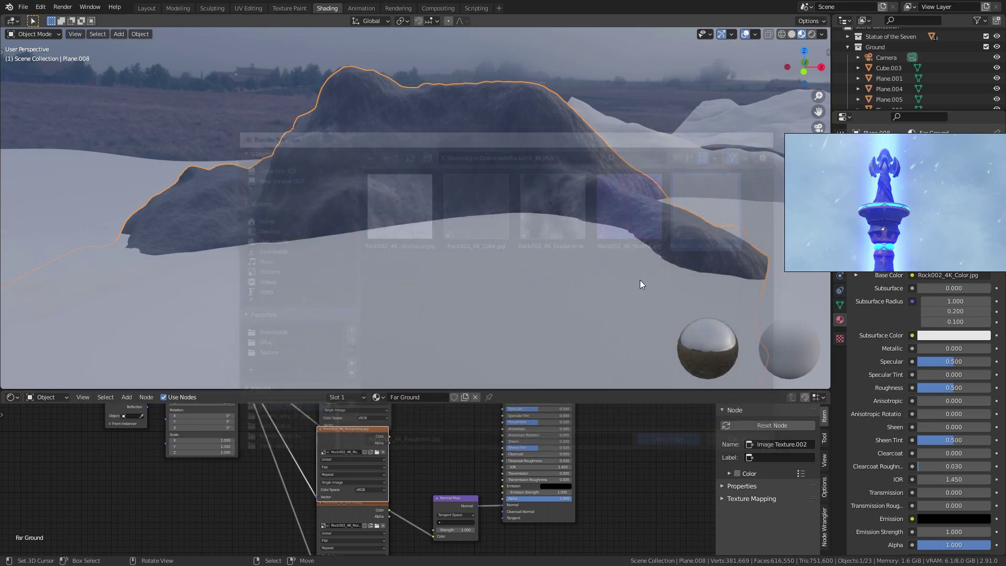
pyautogui.click(364, 490)
pyautogui.click(378, 516)
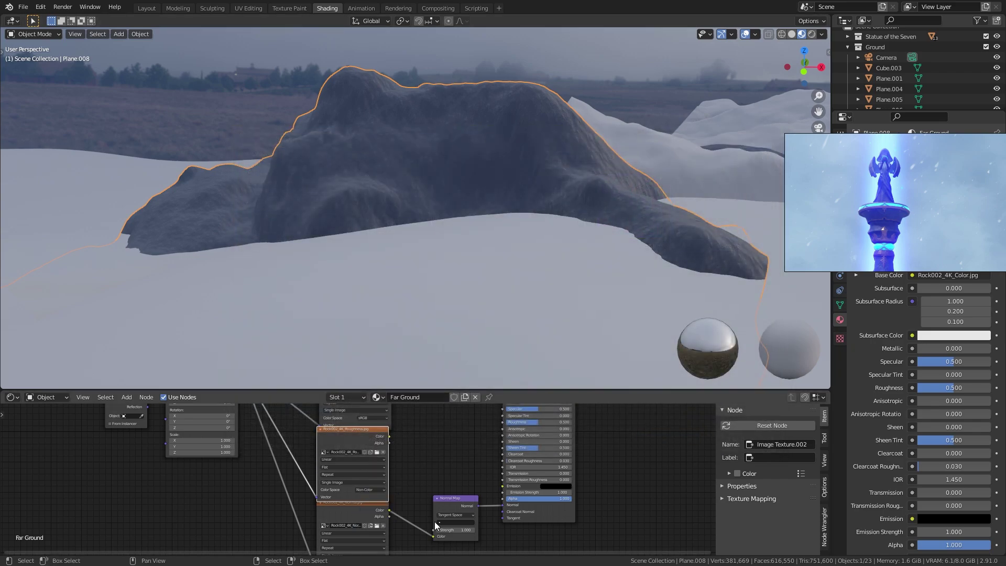
pyautogui.moveTo(435, 521); pyautogui.dragTo(352, 512, button='middle')
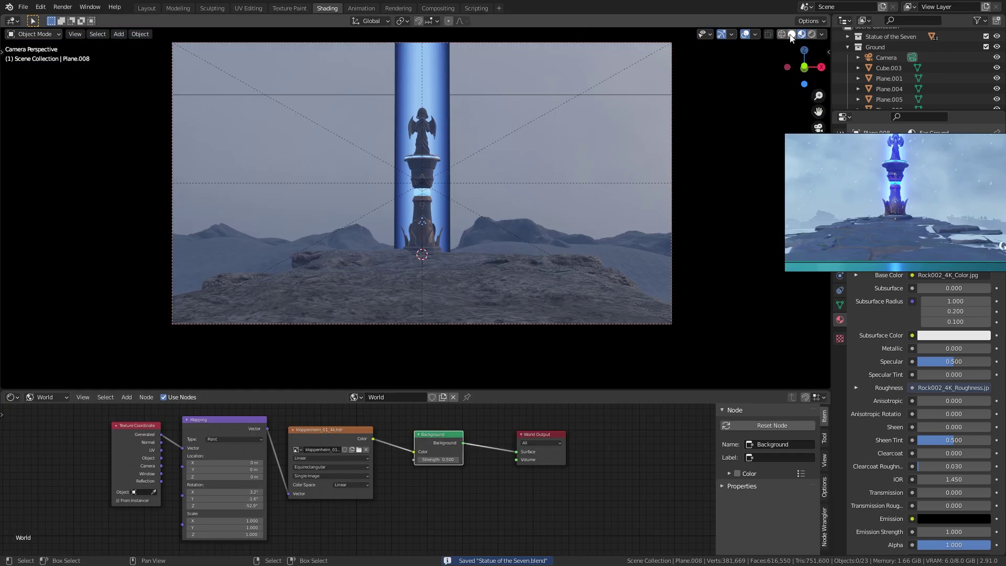
# Add a Sun light to the scene.
pyautogui.click(821, 34)
pyautogui.hotkey('shift', 'a')
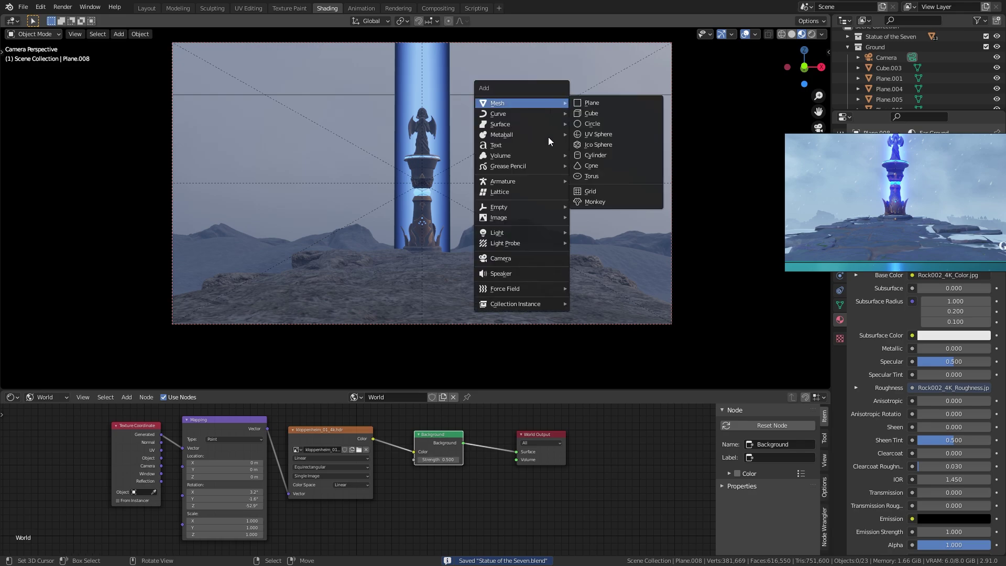
pyautogui.moveTo(523, 100)
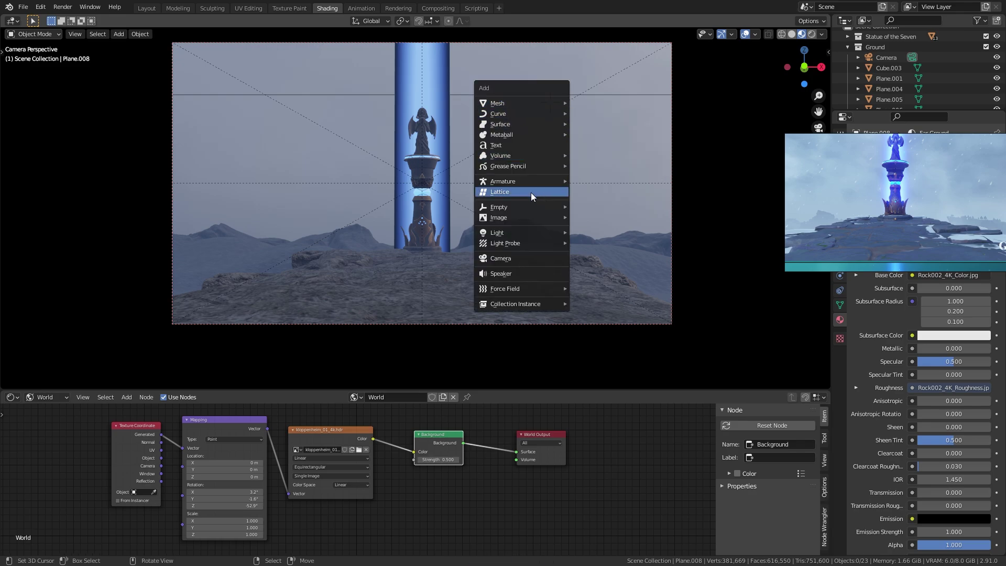
pyautogui.moveTo(525, 232)
pyautogui.click(604, 243)
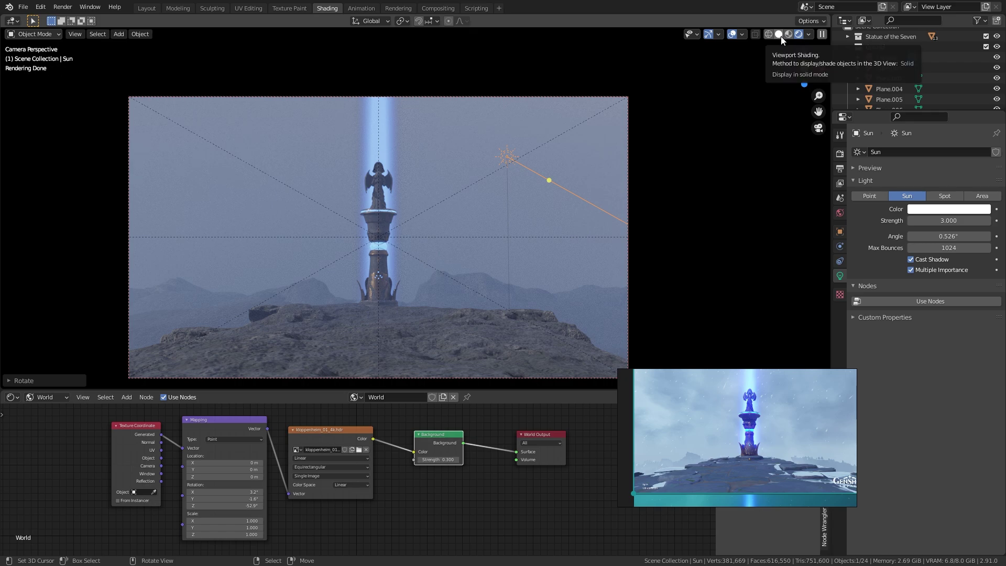
# Show the scene in material preview, leave the camera view and add a plane at the 3D cursor.
pyautogui.click(780, 35)
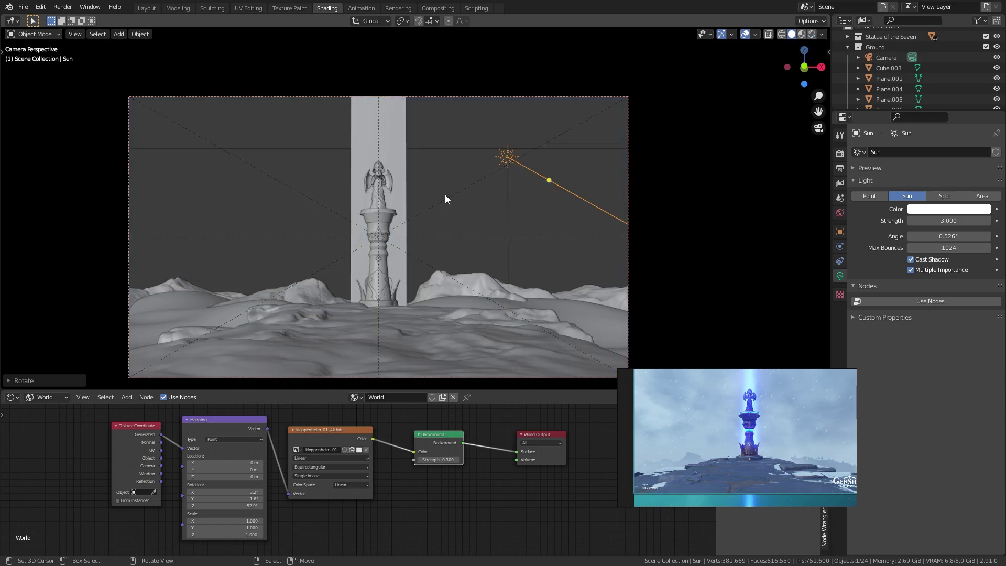
pyautogui.click(801, 34)
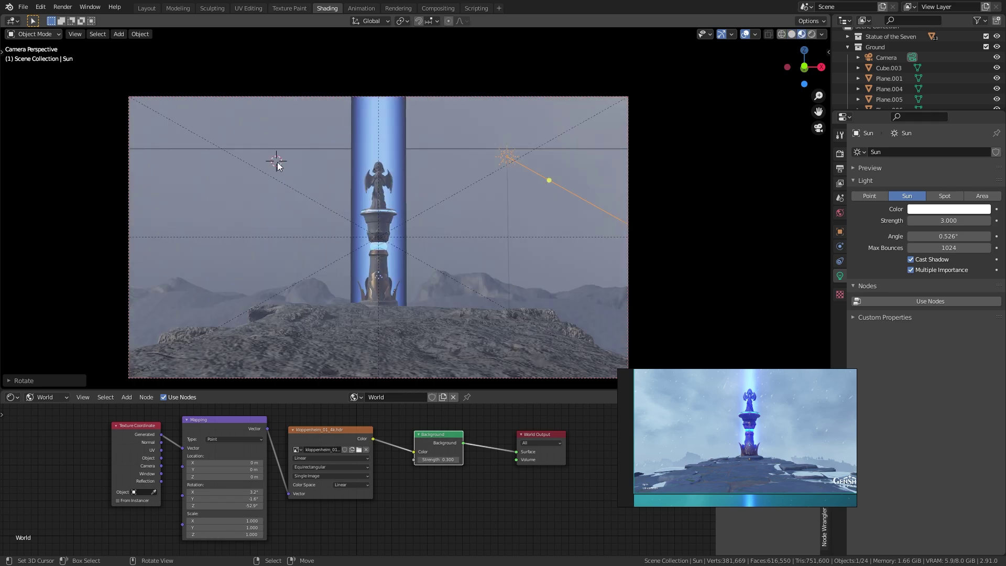
pyautogui.press('KP_0')
pyautogui.hotkey('shift', 'a')
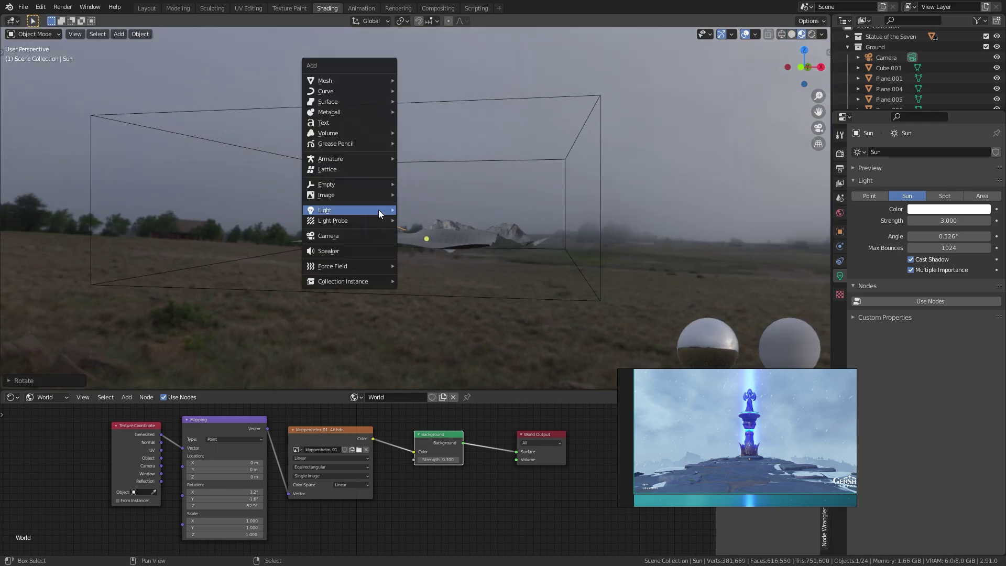
pyautogui.moveTo(352, 81)
pyautogui.click(421, 81)
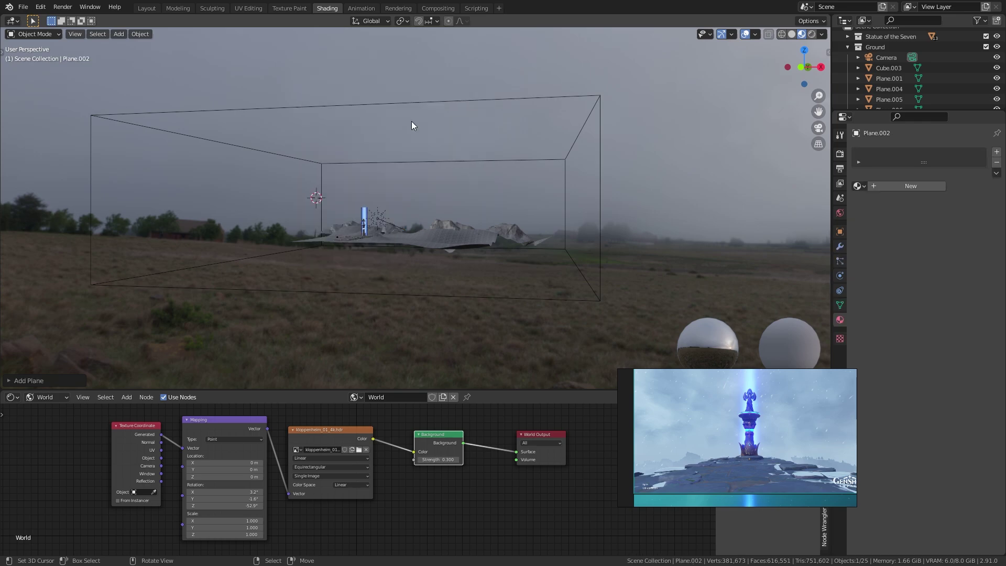
# Move the Sun light to the opposite side of the statue and check its position through the camera.
pyautogui.moveTo(410, 121); pyautogui.dragTo(401, 211, button='middle')
pyautogui.click(426, 245)
pyautogui.press('g')
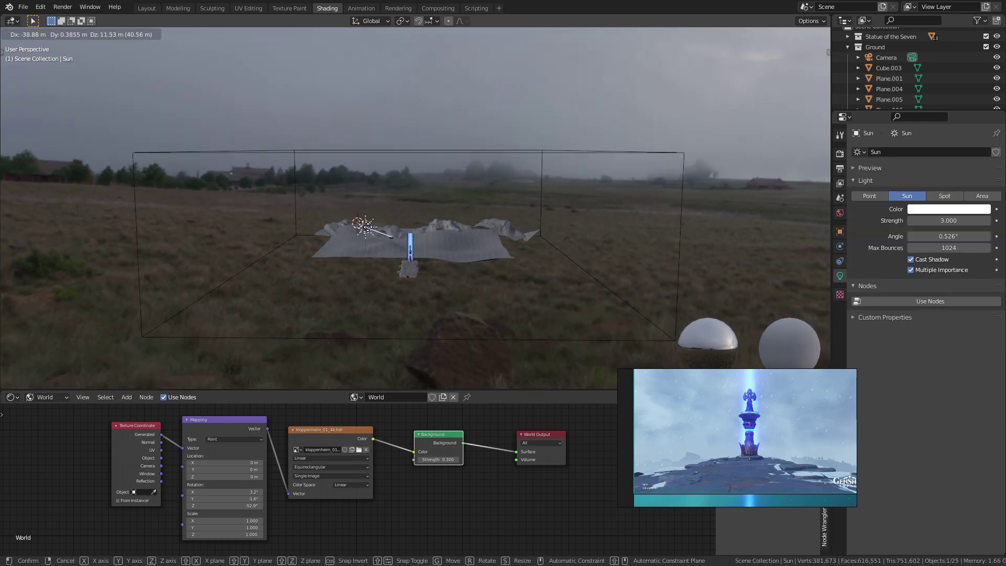
pyautogui.click(376, 230)
pyautogui.press('KP_0')
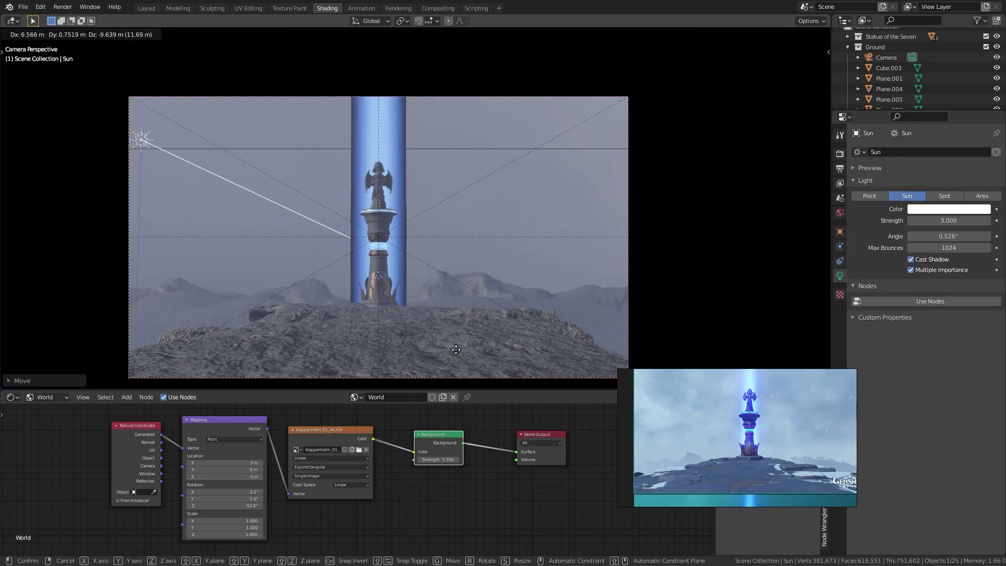
# Select the newly added plane and tilt it with a free trackball rotation.
pyautogui.moveTo(534, 349); pyautogui.dragTo(390, 263, button='middle')
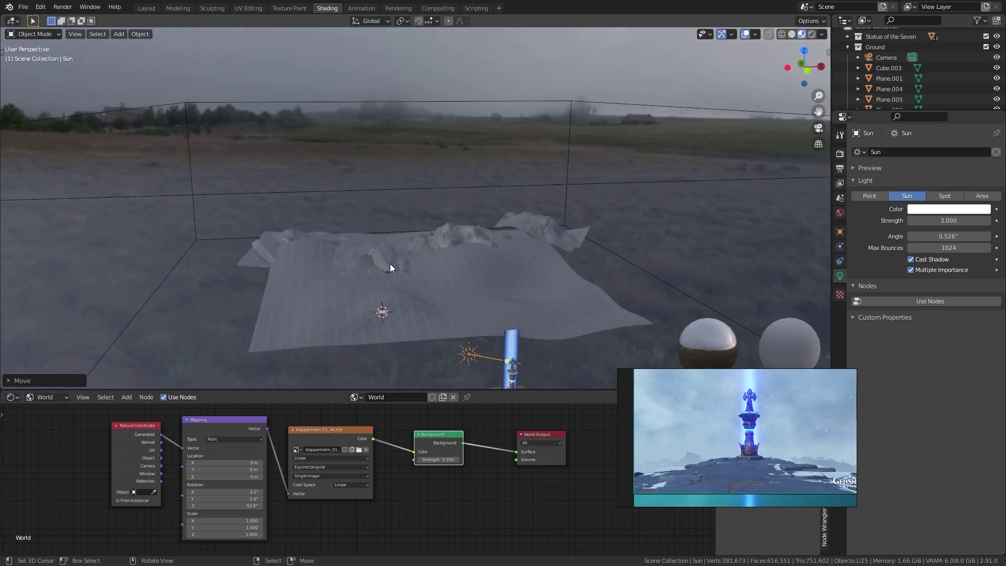
pyautogui.click(383, 313)
pyautogui.moveTo(386, 304); pyautogui.dragTo(395, 276, button='middle')
pyautogui.press('r')
pyautogui.press('r')
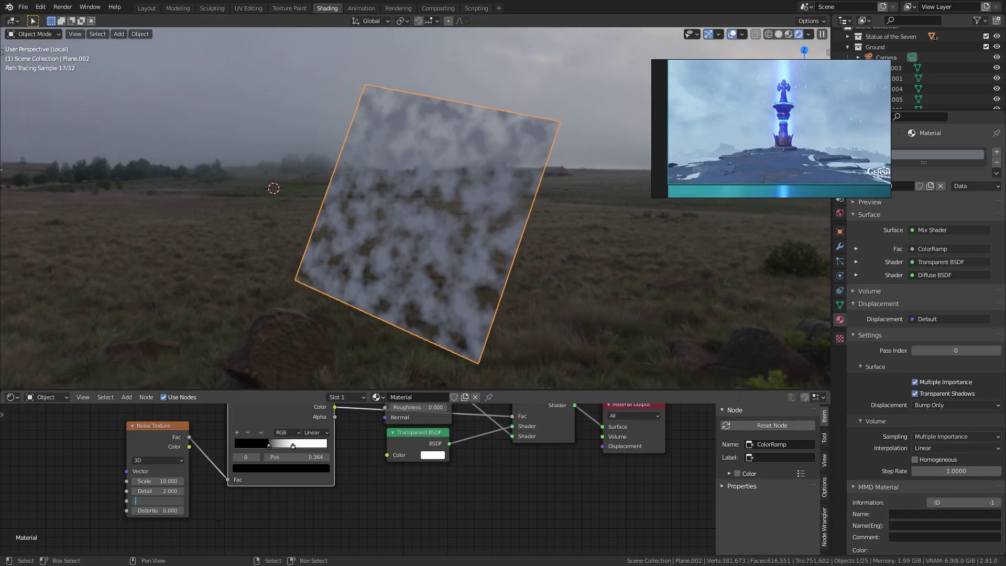
# Set the Noise Texture's distortion to 1.3 in the plane's material and inspect the Diffuse BSDF color.
pyautogui.moveTo(160, 511)
pyautogui.mouseDown()
pyautogui.moveTo(181, 511)
pyautogui.moveTo(170, 511)
pyautogui.mouseUp()
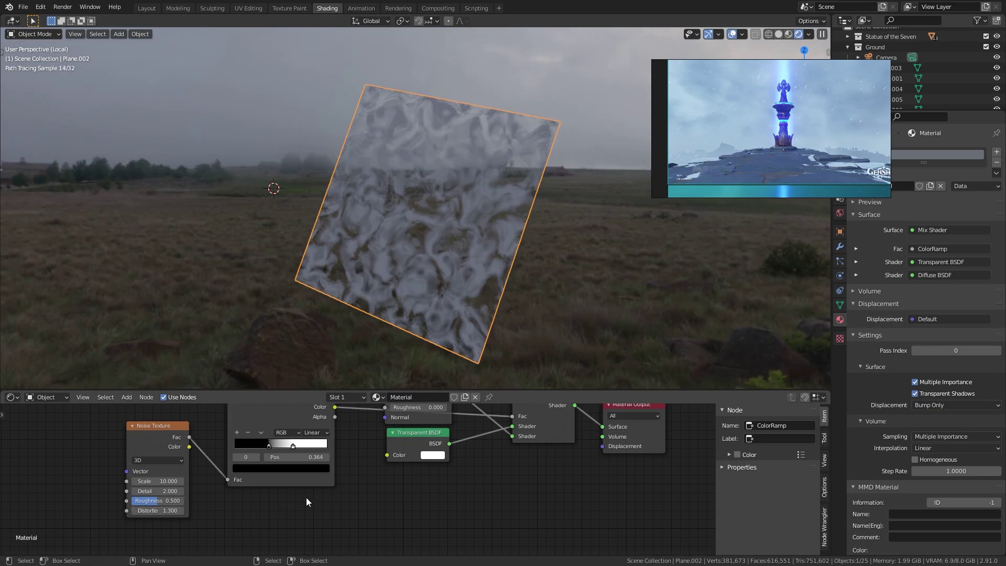
pyautogui.moveTo(339, 491); pyautogui.dragTo(366, 481, button='middle')
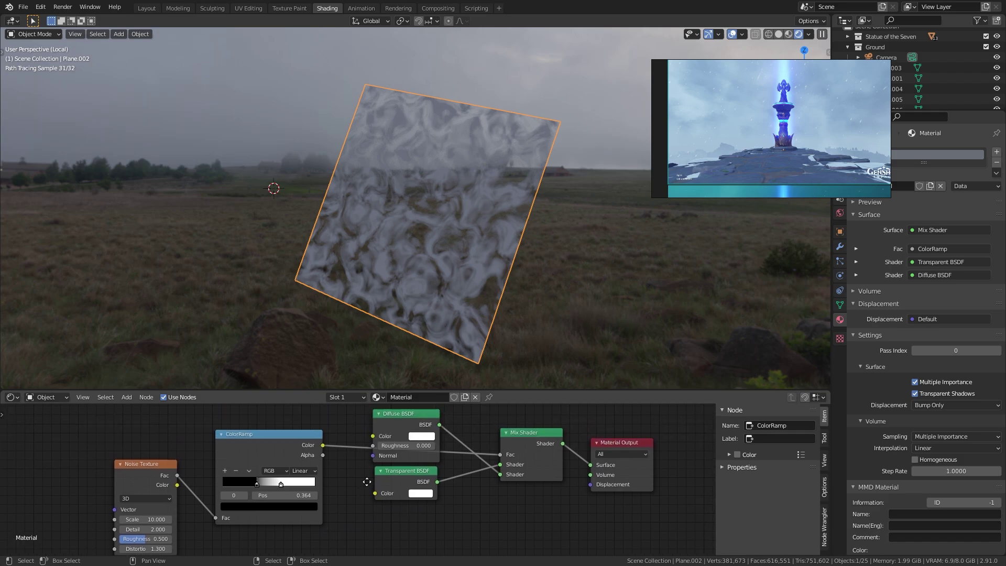
pyautogui.click(422, 437)
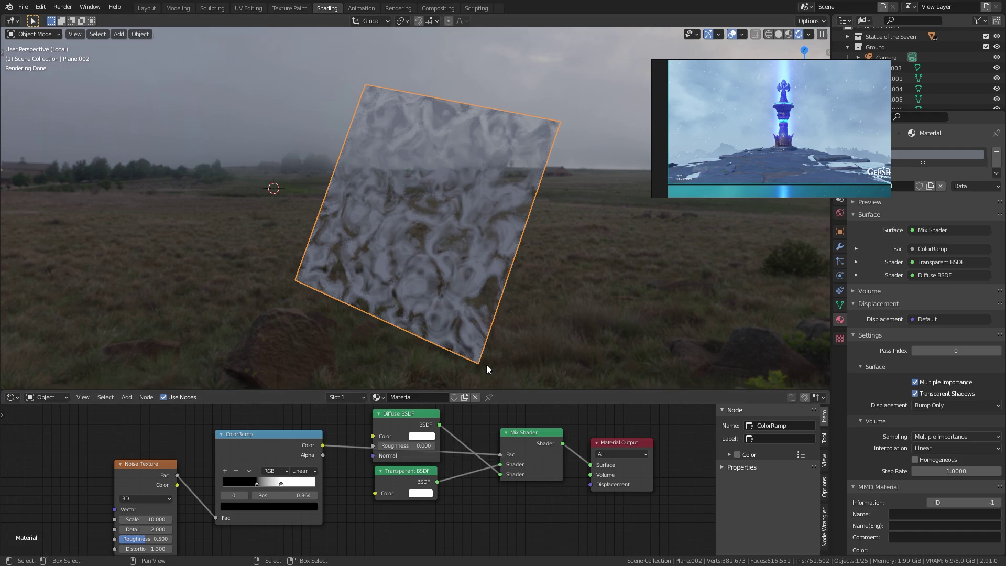
# In camera view, move the noise-textured plane outside the frame and leave local view.
pyautogui.press('KP_0')
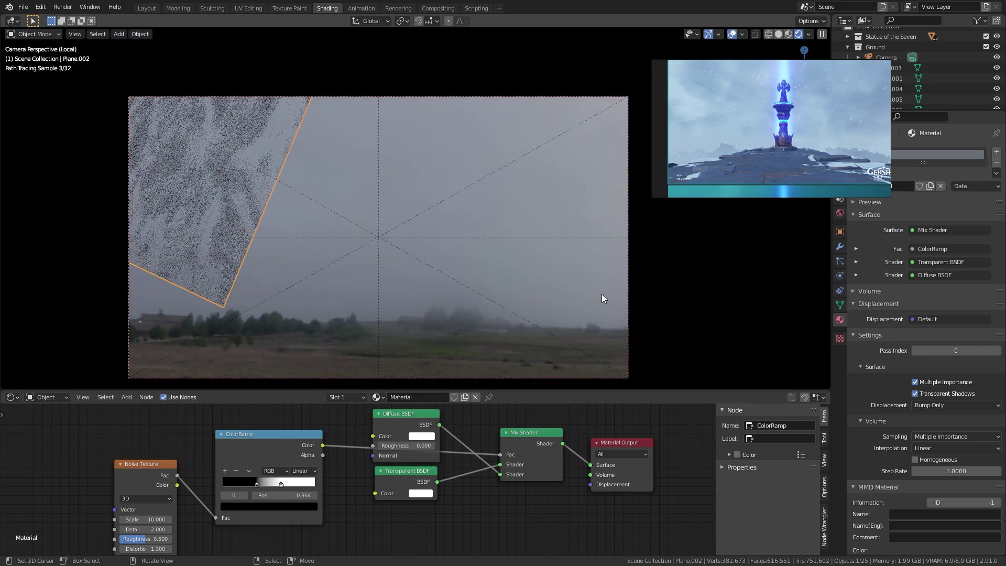
pyautogui.press('g')
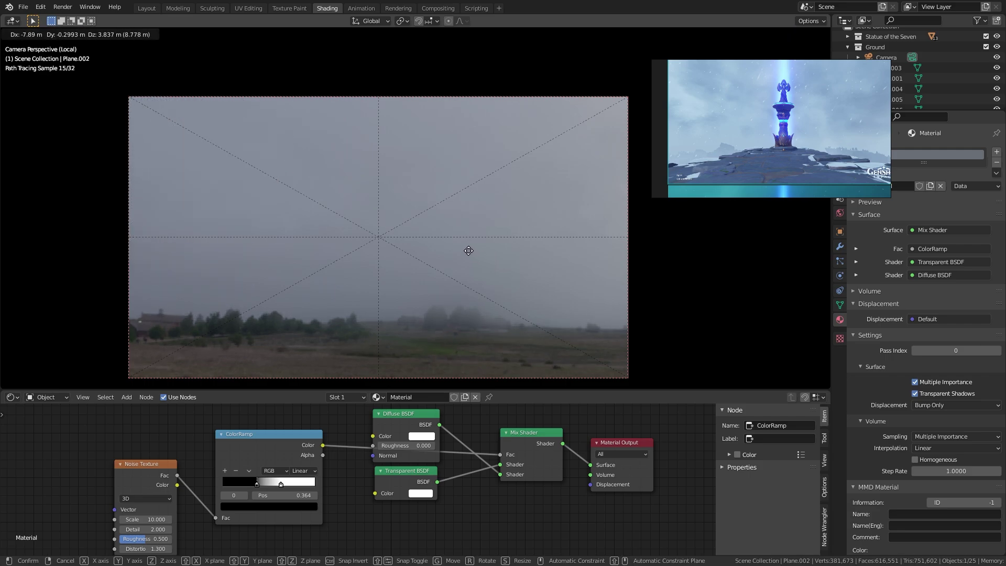
pyautogui.click(474, 257)
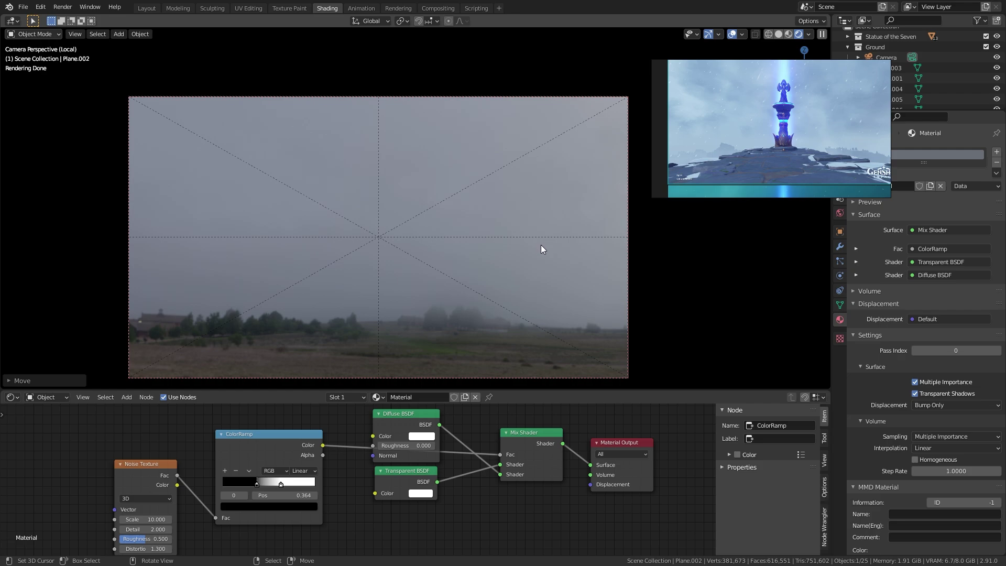
pyautogui.press('KP_Divide')
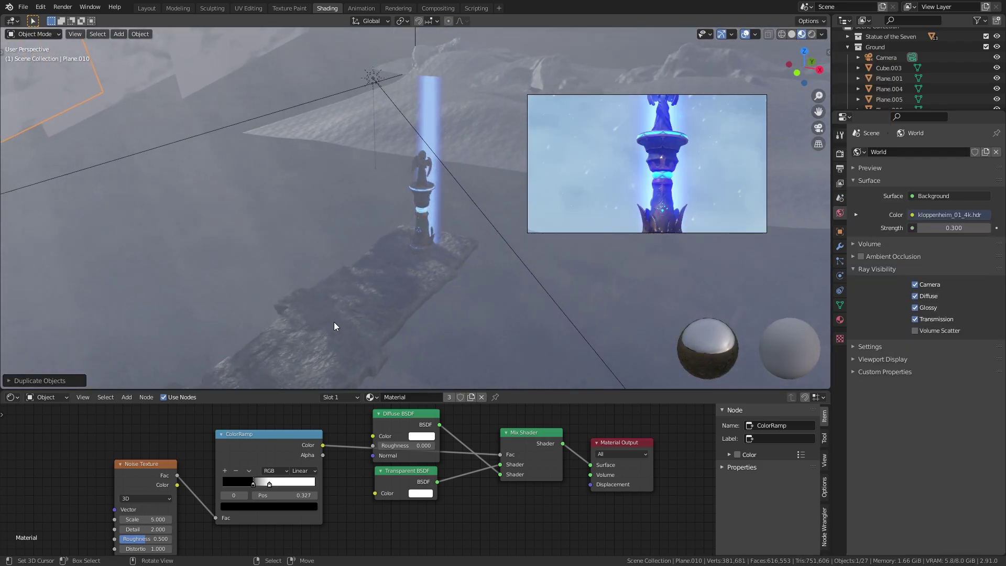
# Resize the selected copy of the noise-textured plane and duplicate it again.
pyautogui.scroll(-3, 334, 322)
pyautogui.press('s')
pyautogui.click(138, 127)
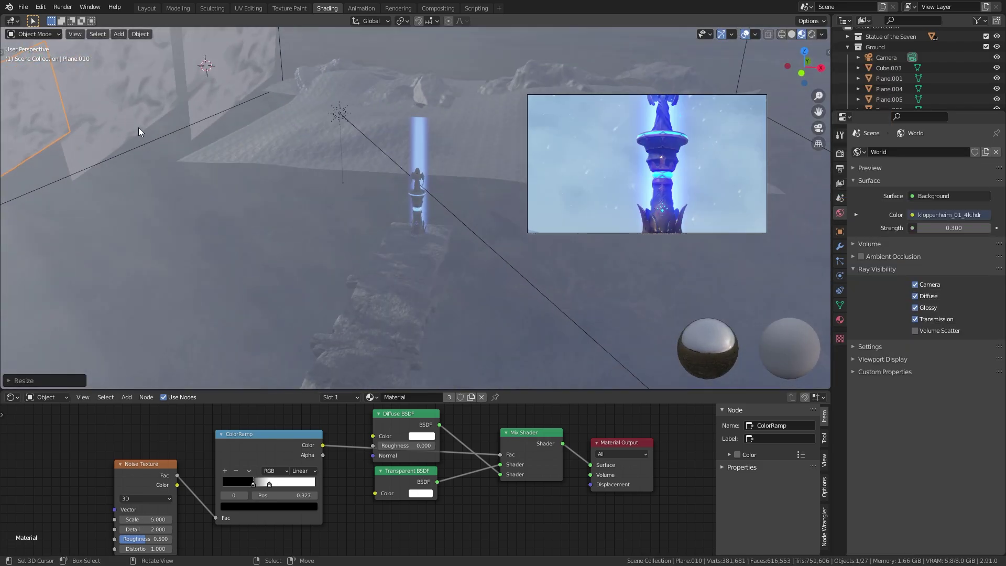
pyautogui.hotkey('shift', 'd')
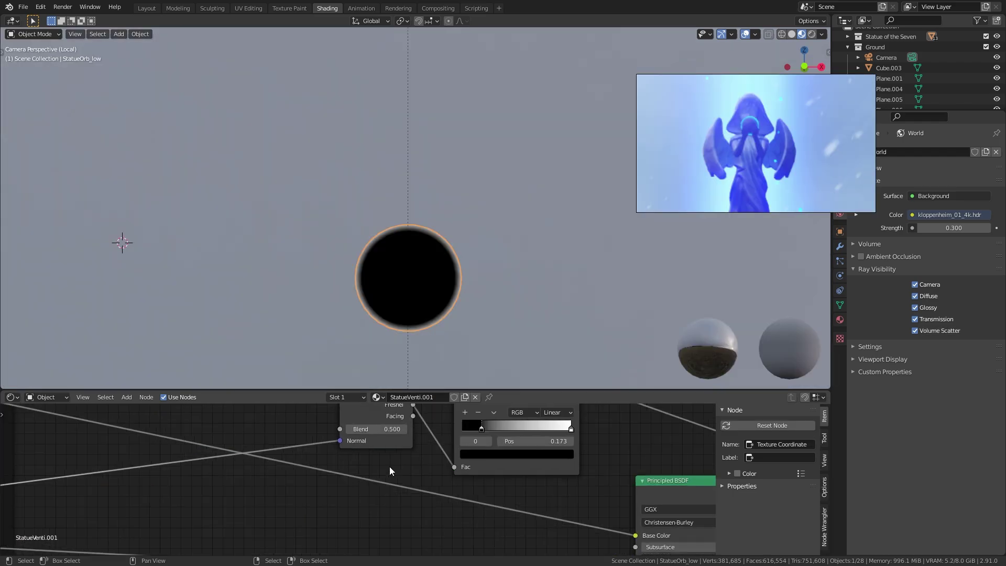
# In the statue orb's material, move the ColorRamp's black stop to 0.132 and its white stop inward to about 0.38.
pyautogui.scroll(4, 389, 466)
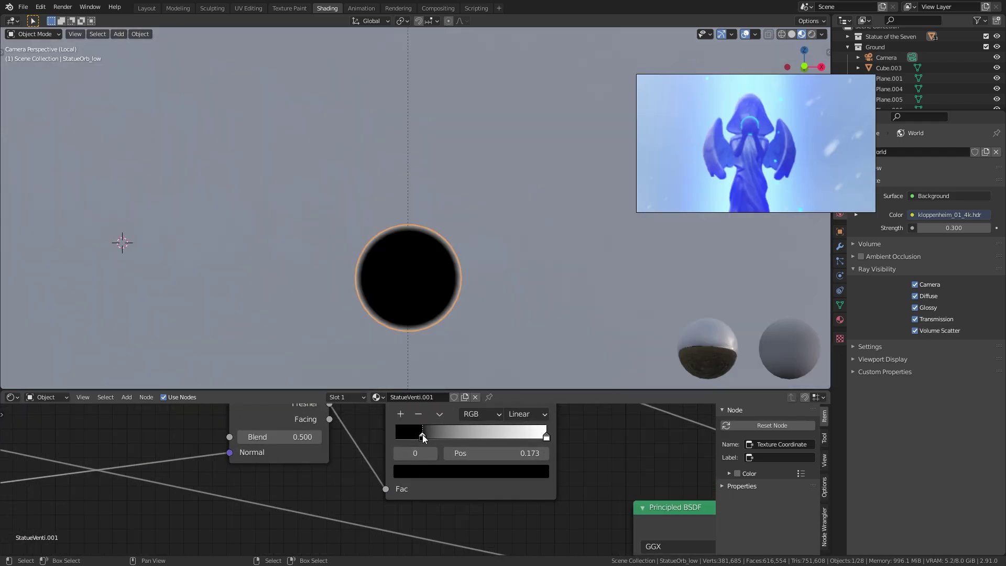
pyautogui.moveTo(423, 436)
pyautogui.mouseDown()
pyautogui.moveTo(450, 430)
pyautogui.moveTo(416, 430)
pyautogui.mouseUp()
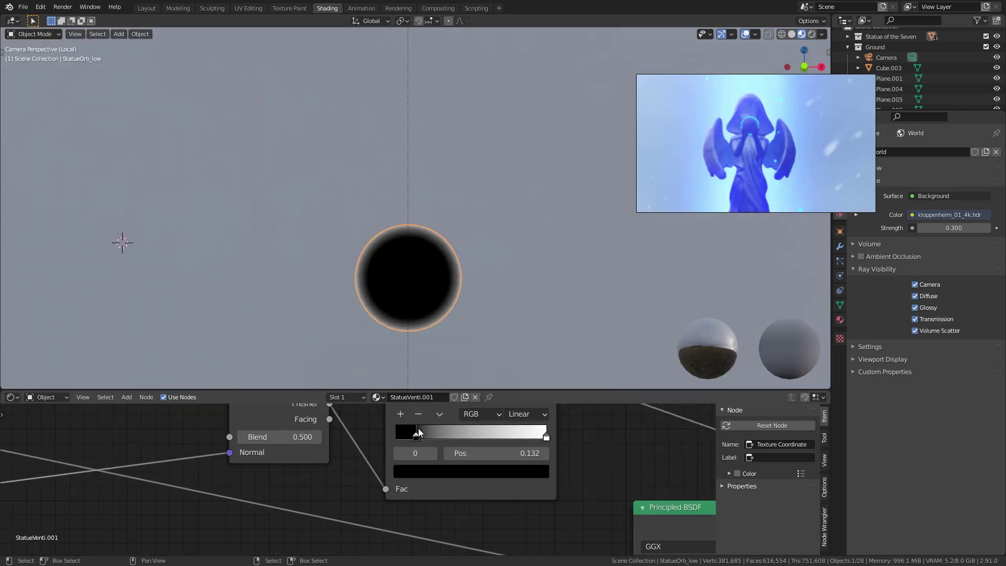
pyautogui.moveTo(546, 436); pyautogui.dragTo(456, 438)
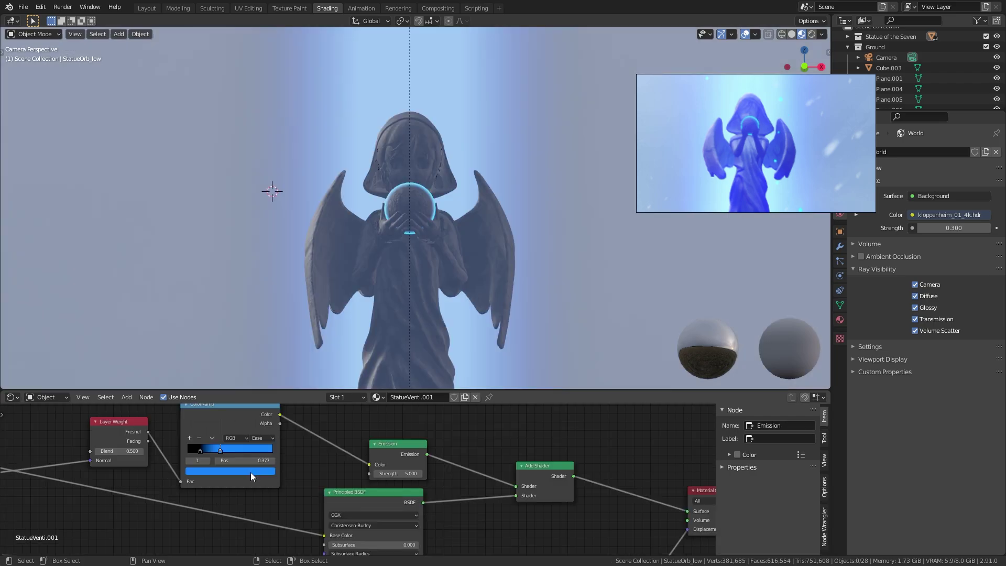
# Set the Emission shader's strength to 10 in the orb's StatueVenti.001 material.
pyautogui.click(251, 472)
pyautogui.click(407, 474)
pyautogui.write('10')
pyautogui.press('Return')
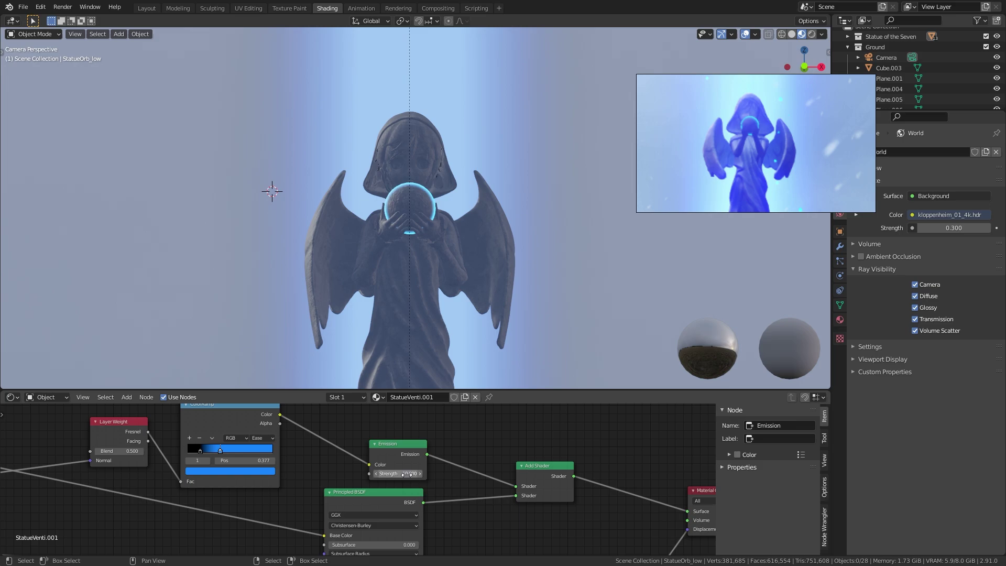
pyautogui.scroll(-5, 475, 301)
pyautogui.scroll(8, 479, 295)
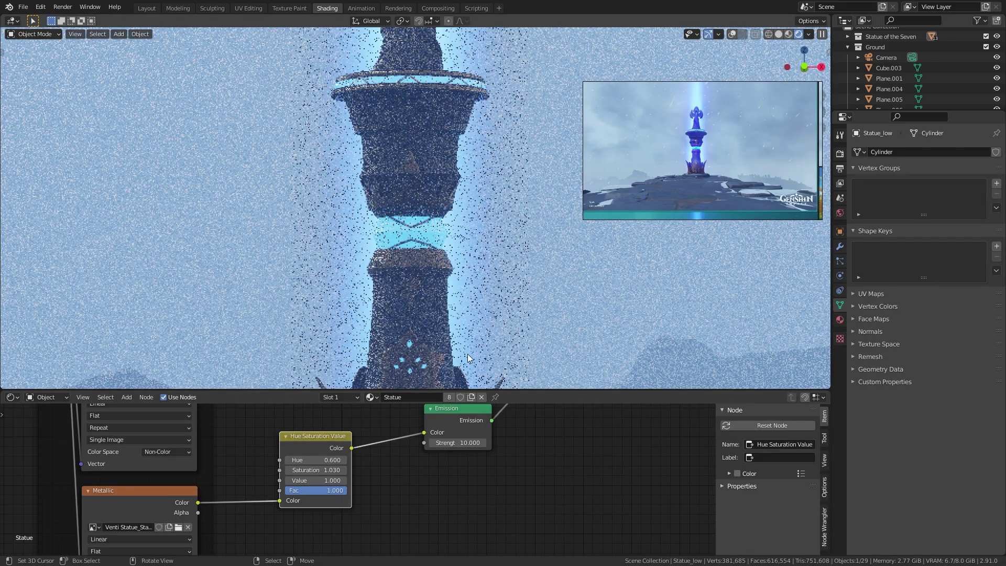
# Return to the camera view and move the Ground material's ColorRamp and Separate XYZ nodes closer to the mapping nodes.
pyautogui.press('KP_0')
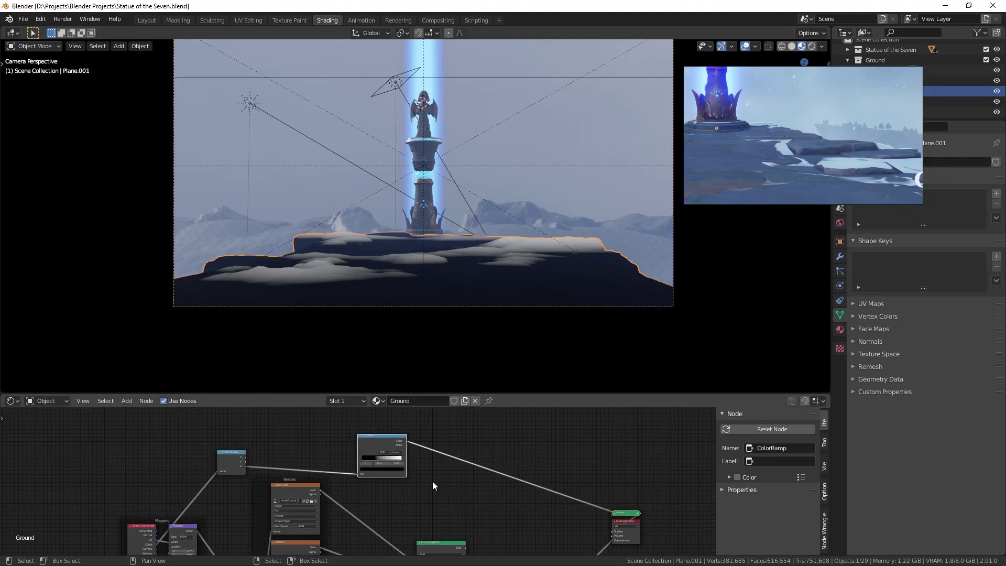
pyautogui.moveTo(369, 438); pyautogui.dragTo(290, 429)
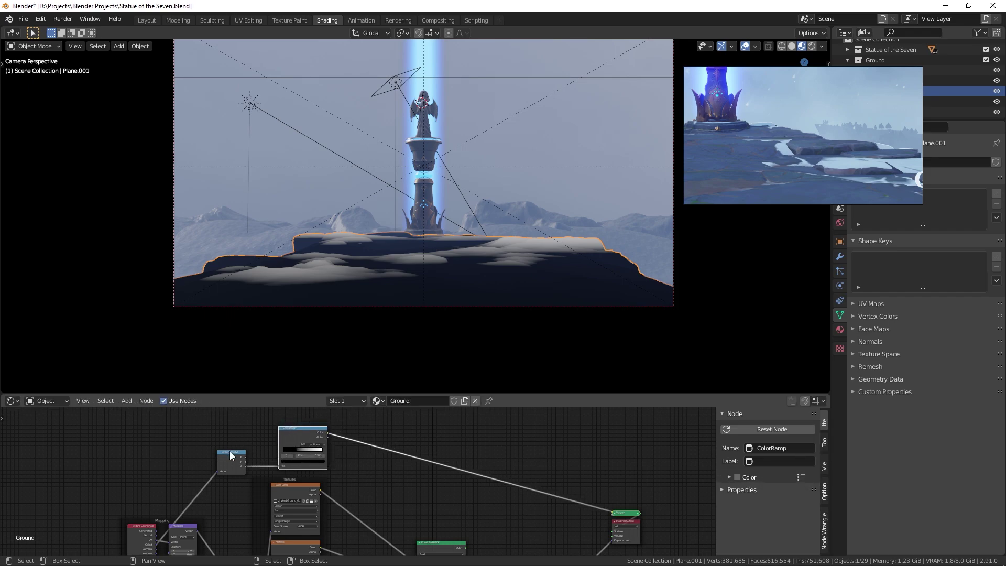
pyautogui.moveTo(231, 453); pyautogui.dragTo(172, 483)
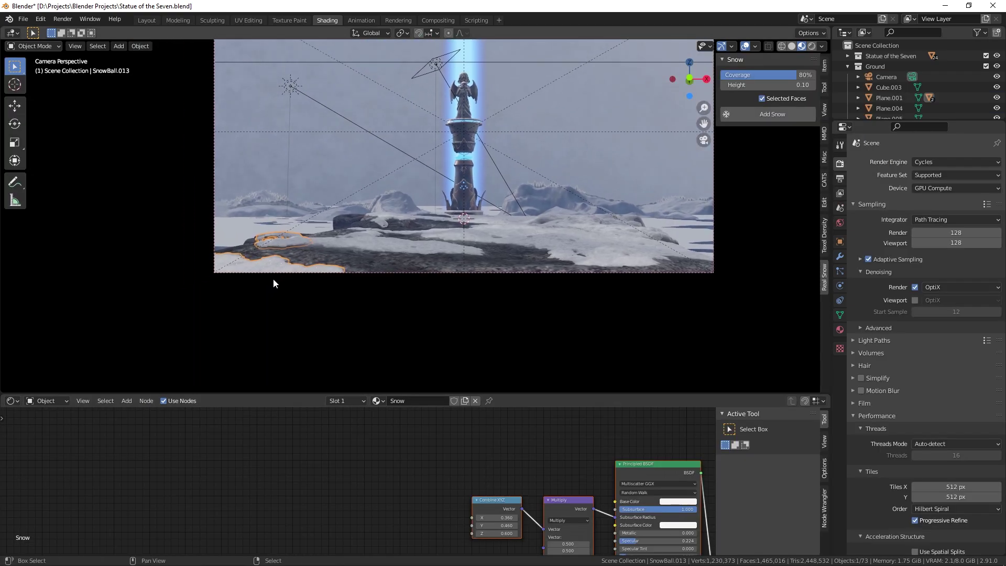
# Enter Edit Mode on the selected foreground snow objects and select the connected snow patch near the lower edge of the camera frame.
pyautogui.hotkey('ctrl', 'Tab')
pyautogui.click(312, 314)
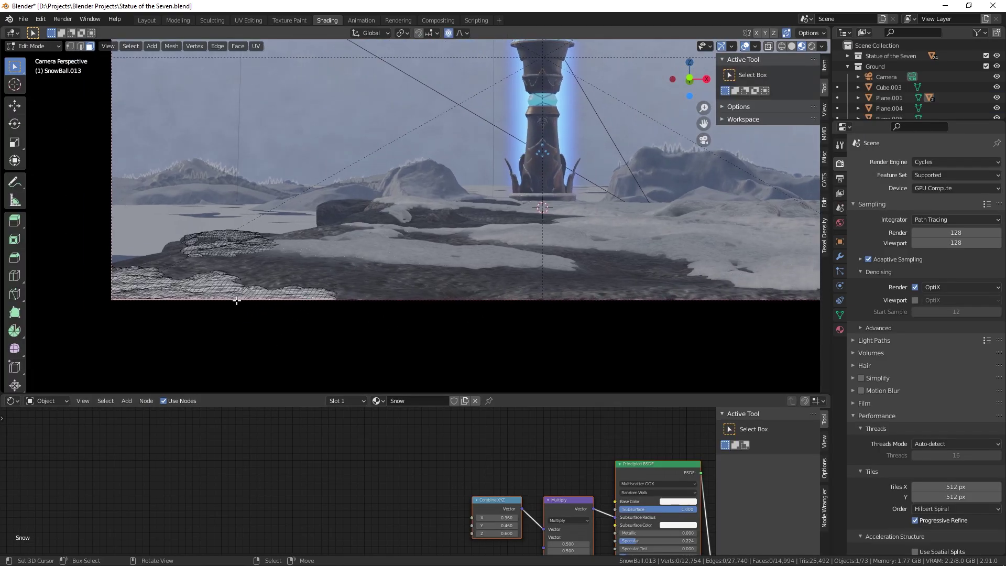
pyautogui.press('l')
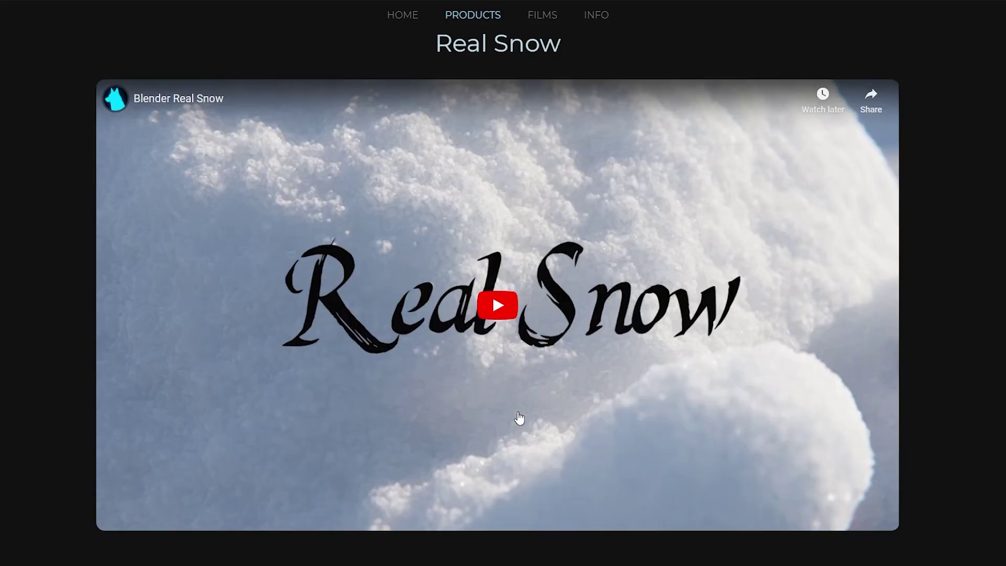
# Switch to the Real Snow add-on web page and look through its description, settings and example images.
pyautogui.scroll(-10, 510, 421)
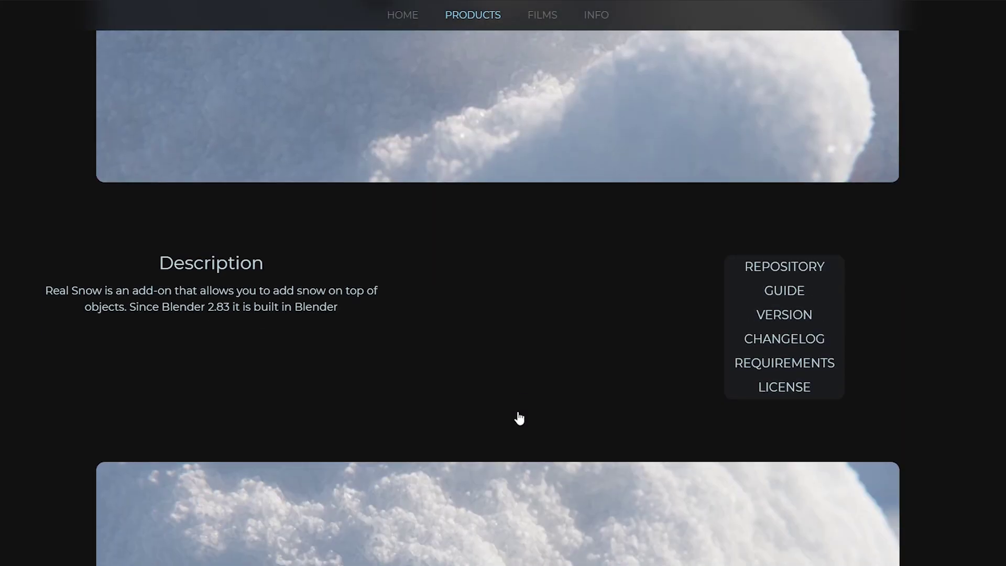
pyautogui.scroll(-8, 508, 417)
pyautogui.scroll(-10, 504, 374)
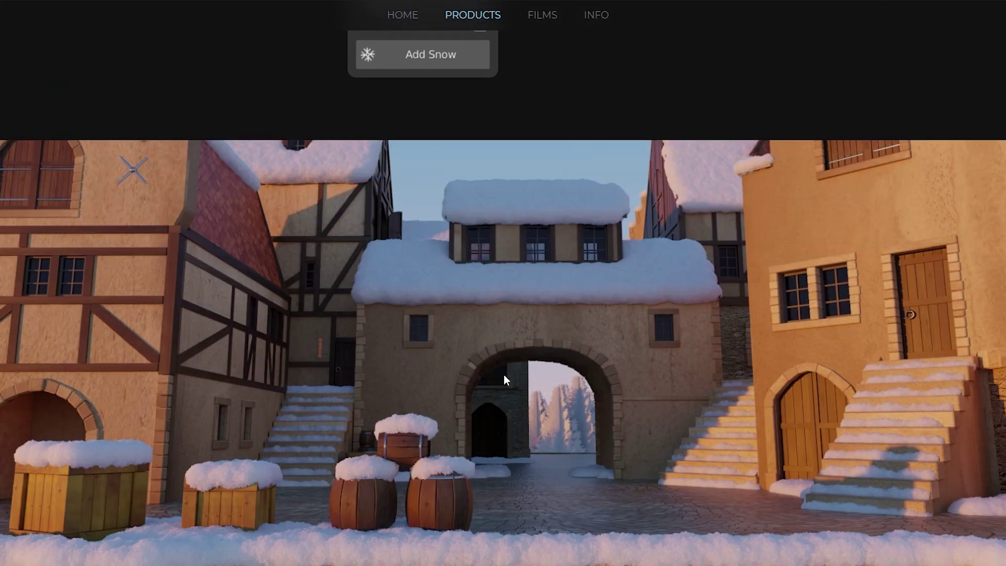
pyautogui.scroll(-5, 503, 376)
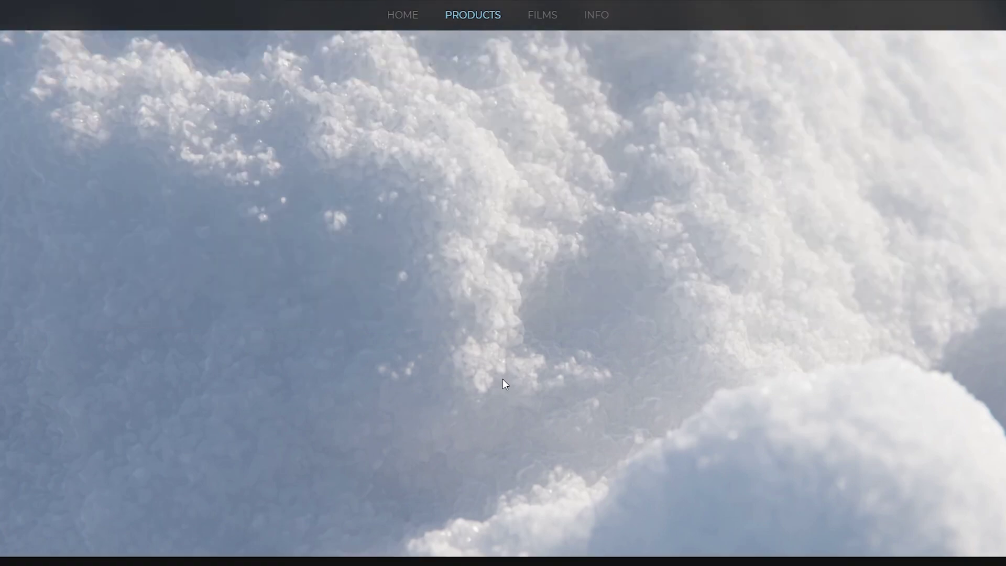
pyautogui.scroll(12, 501, 378)
pyautogui.scroll(20, 502, 377)
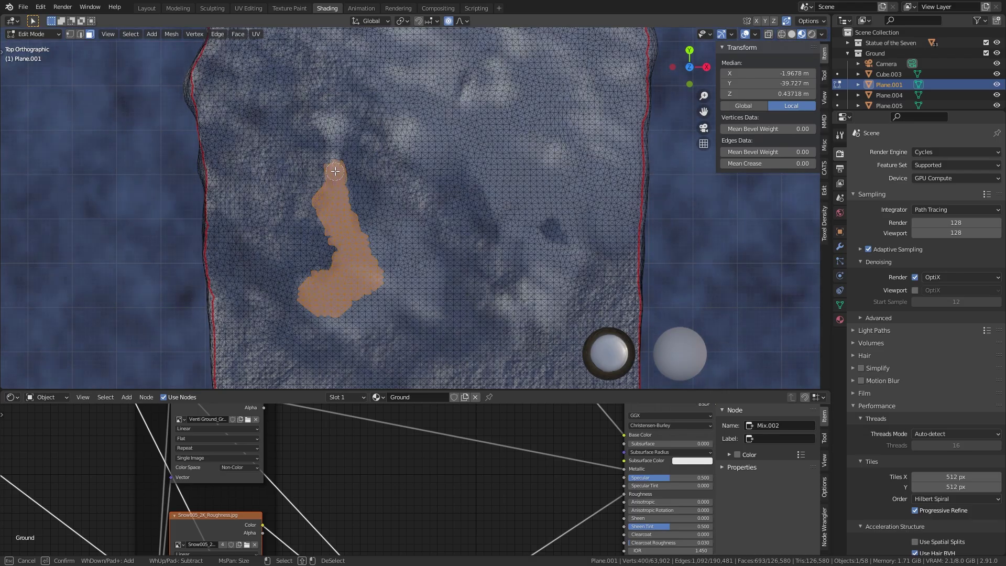
# In Blender, select a patch of faces on the ground plane and add Real Snow to selected faces only, with 100% coverage and 0.30 height.
pyautogui.moveTo(367, 288); pyautogui.dragTo(548, 251)
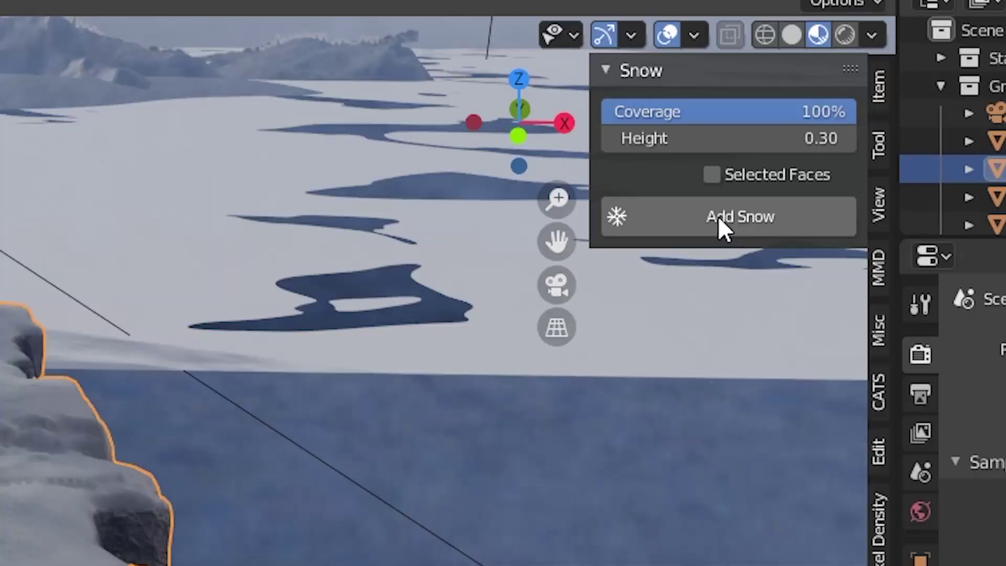
pyautogui.click(762, 87)
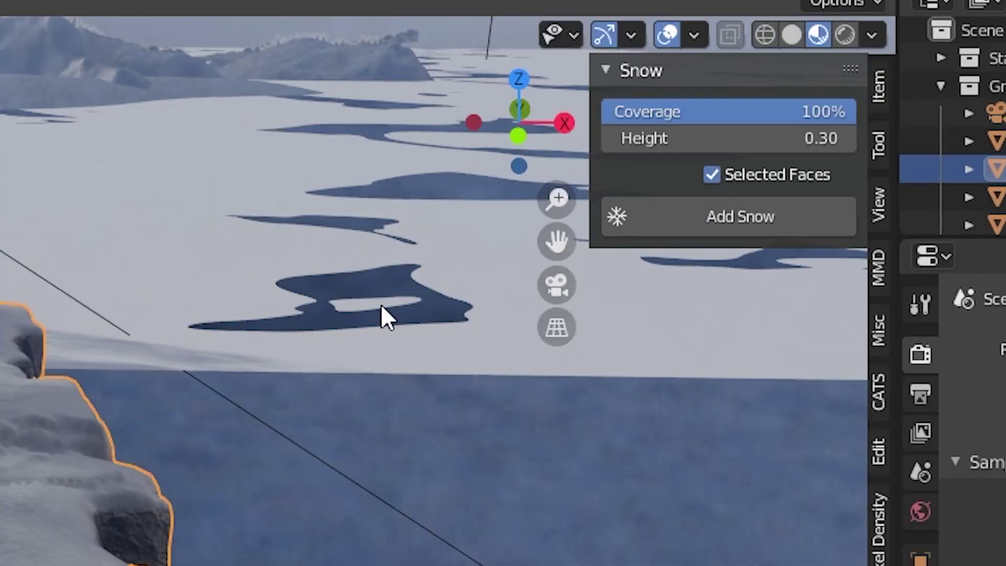
pyautogui.moveTo(381, 304); pyautogui.dragTo(1, 464, button='middle')
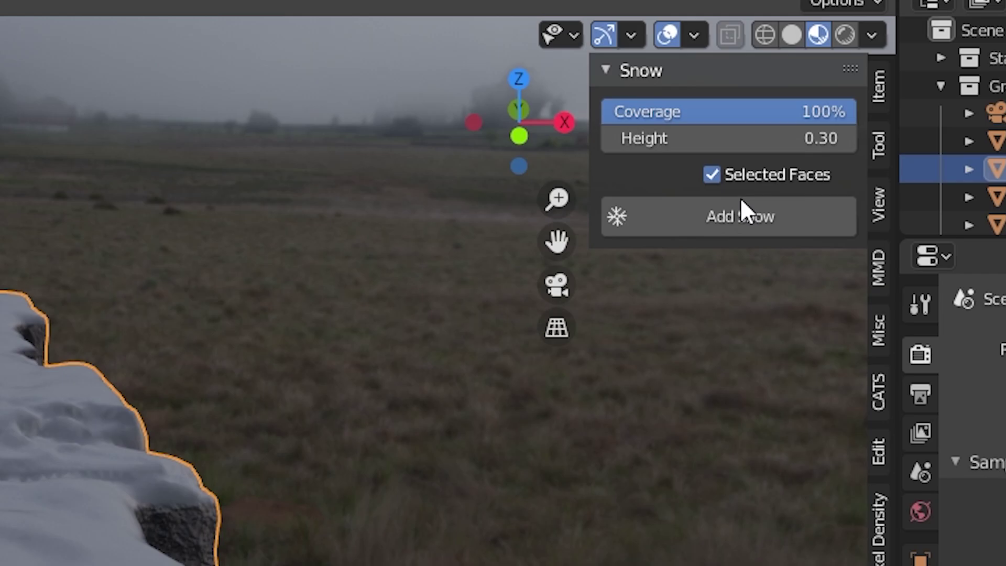
pyautogui.click(741, 200)
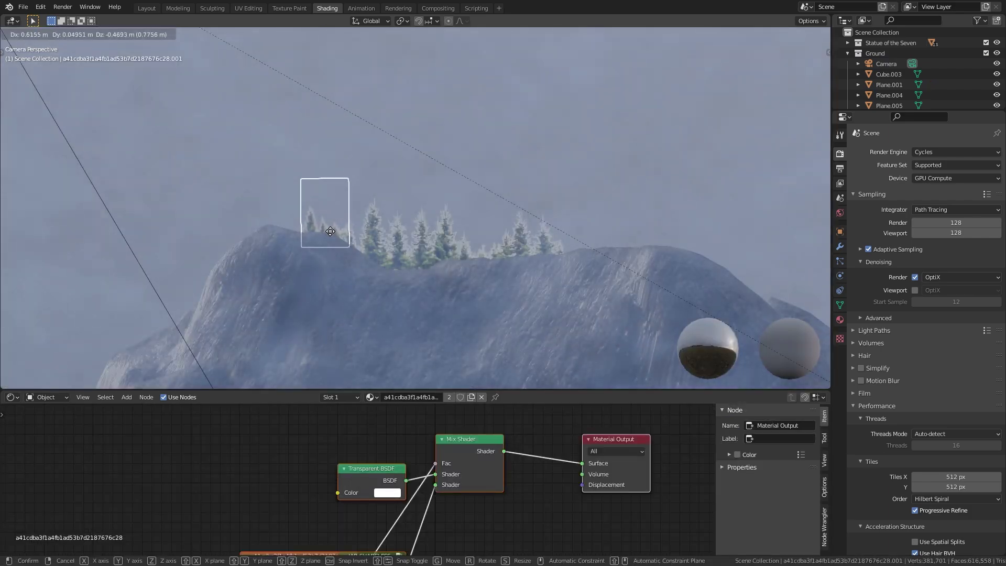
# Position the tree image plane on the mountain ridge, then duplicate it and move the copy along the Y axis.
pyautogui.moveTo(330, 237); pyautogui.dragTo(331, 231)
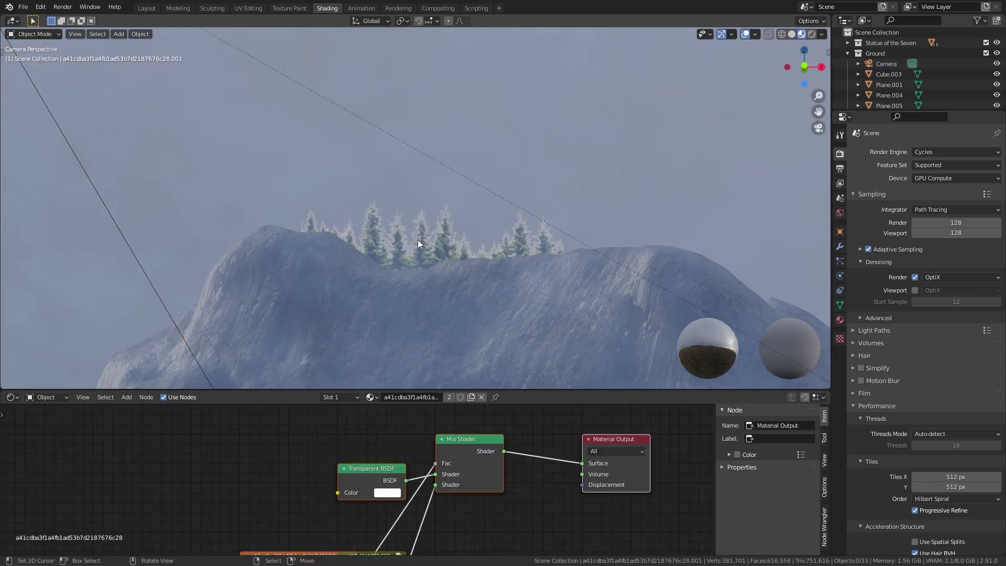
pyautogui.hotkey('shift', 'd')
pyautogui.press('y')
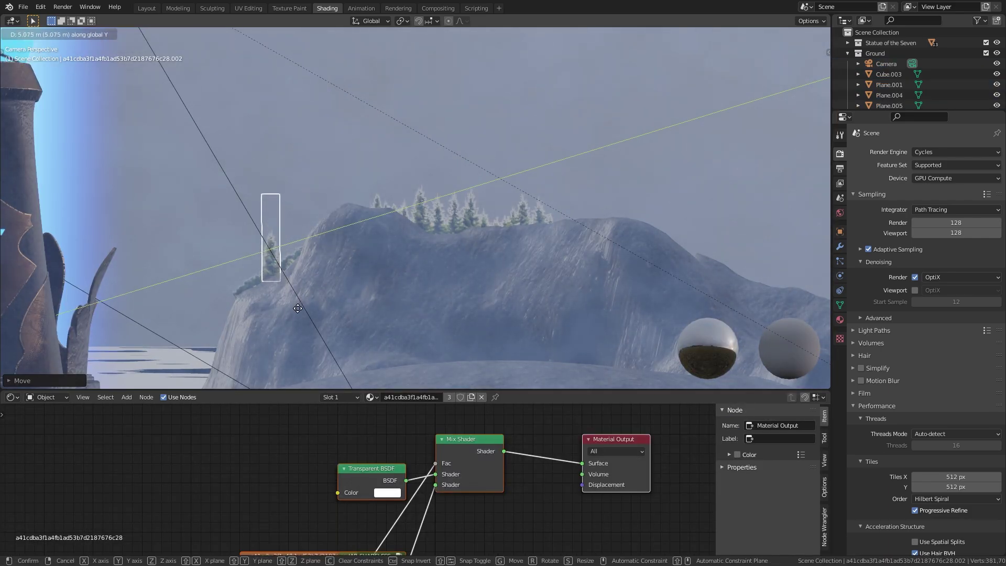
pyautogui.press('y')
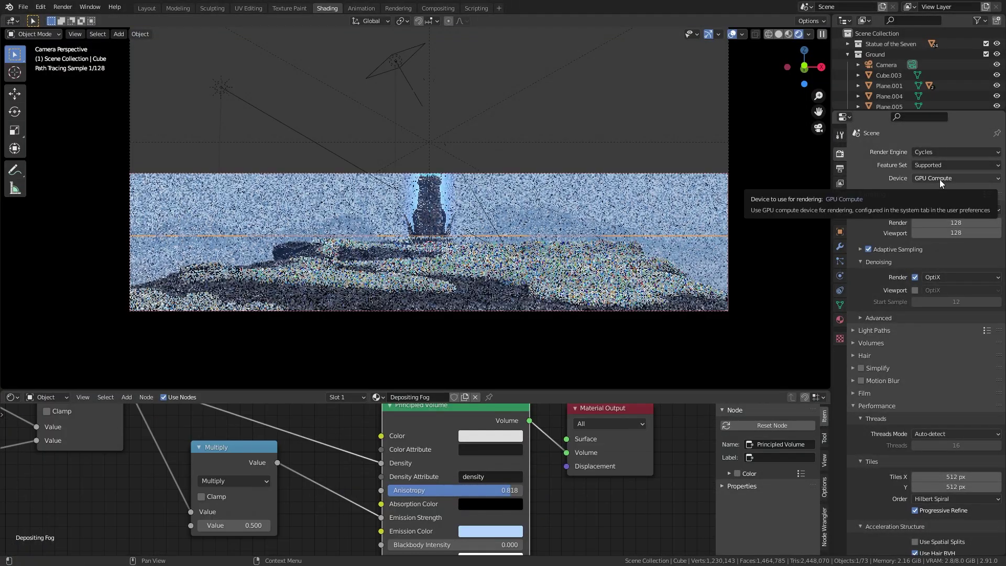
# Keep the Cycles render device on GPU Compute and render the final image from the camera.
pyautogui.click(939, 179)
pyautogui.click(939, 179)
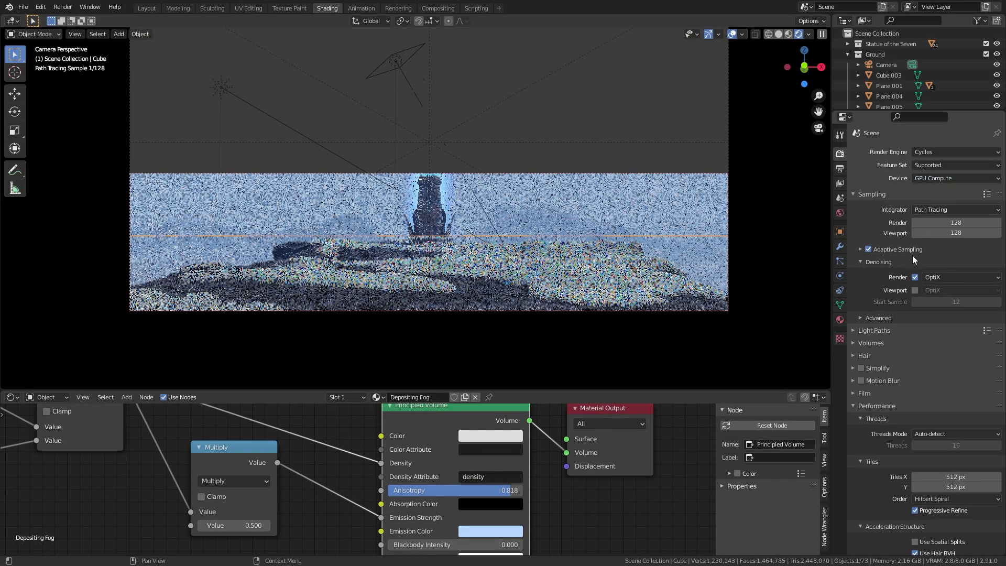
pyautogui.press('F12')
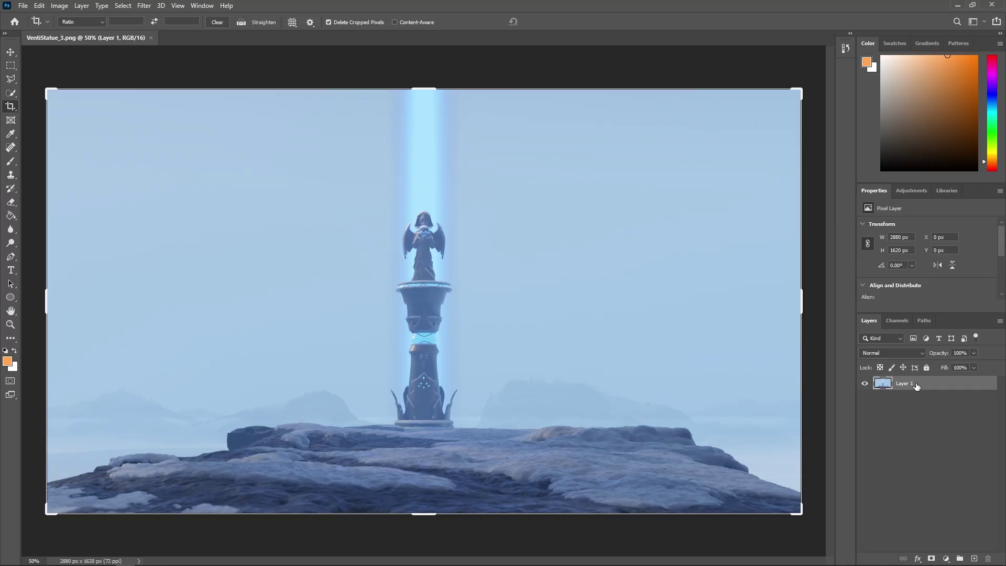
# In Photoshop, convert the VentiStatue_3.png render's layer to a smart object and adjust it in the Camera Raw Filter.
pyautogui.rightClick(916, 384)
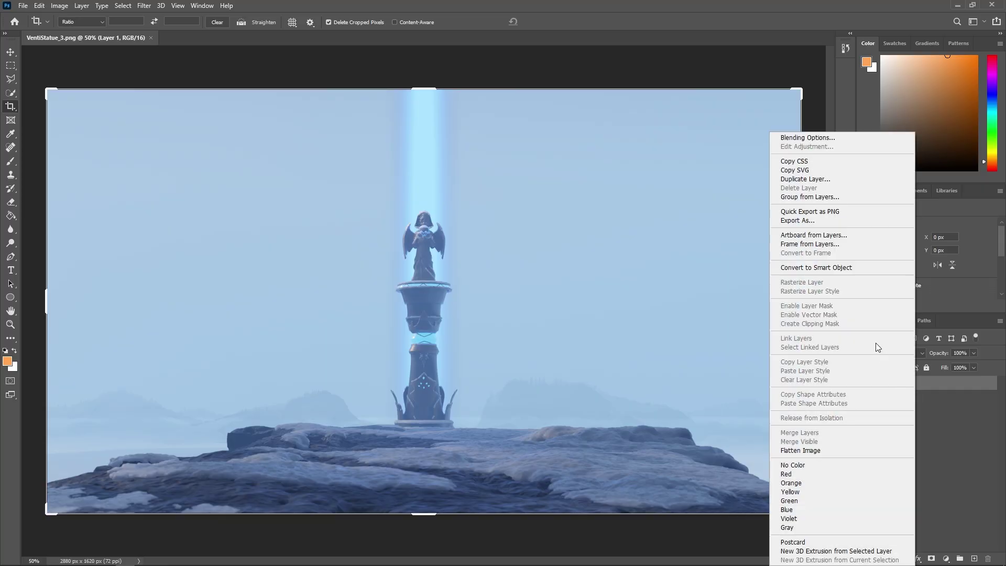
pyautogui.click(827, 268)
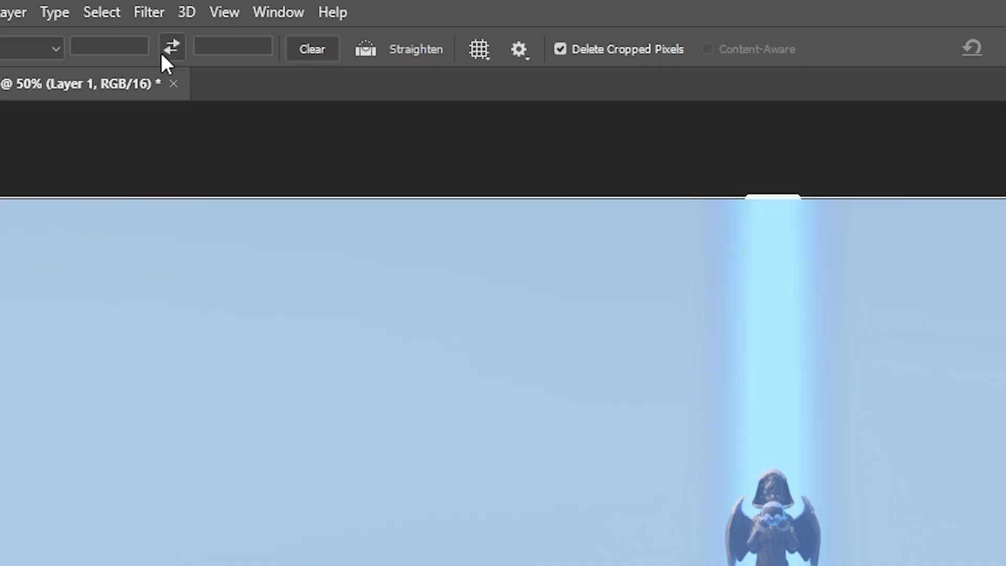
pyautogui.click(147, 6)
pyautogui.click(250, 186)
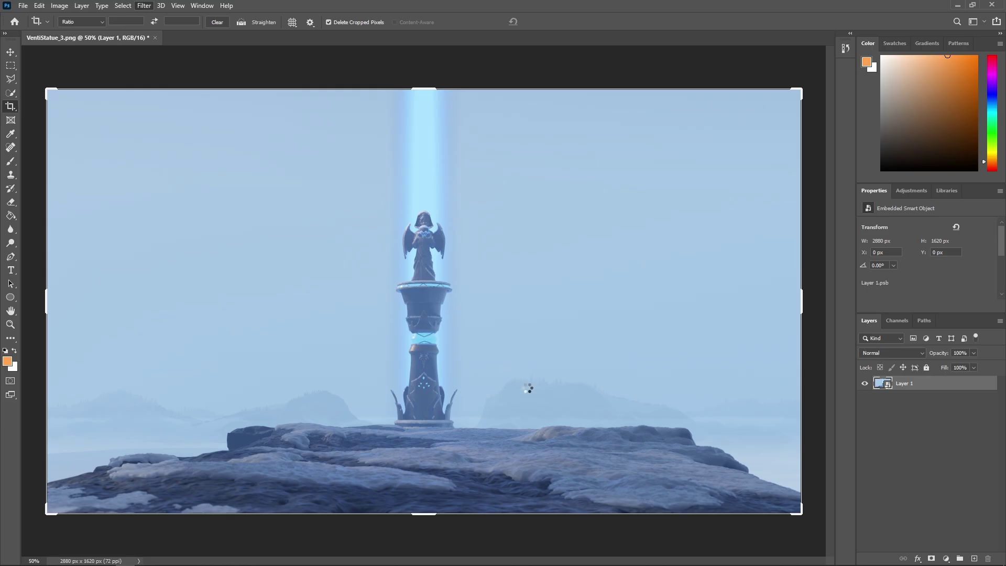
pyautogui.moveTo(820, 245); pyautogui.dragTo(805, 292)
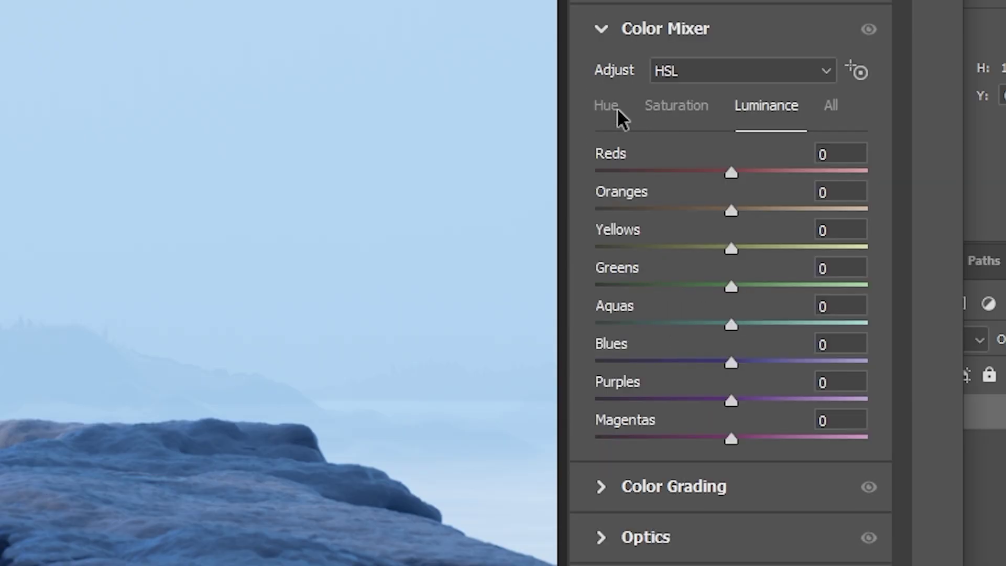
# Adjust the hues in Camera Raw's HSL Color Mixer, lowering the Aquas, and tune the vignetting in the Effects settings.
pyautogui.click(618, 111)
pyautogui.moveTo(731, 172); pyautogui.dragTo(745, 172)
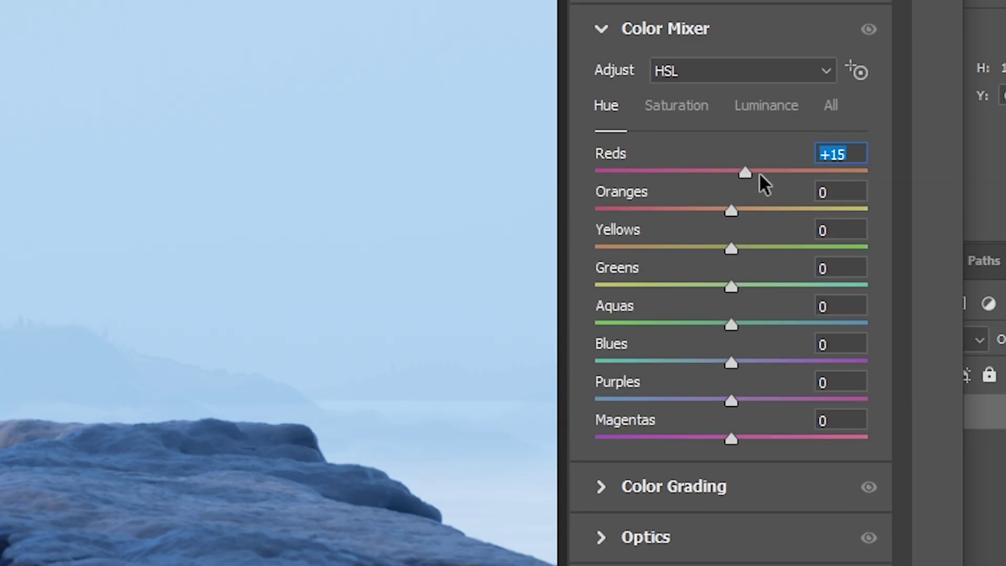
pyautogui.moveTo(833, 172); pyautogui.dragTo(731, 216)
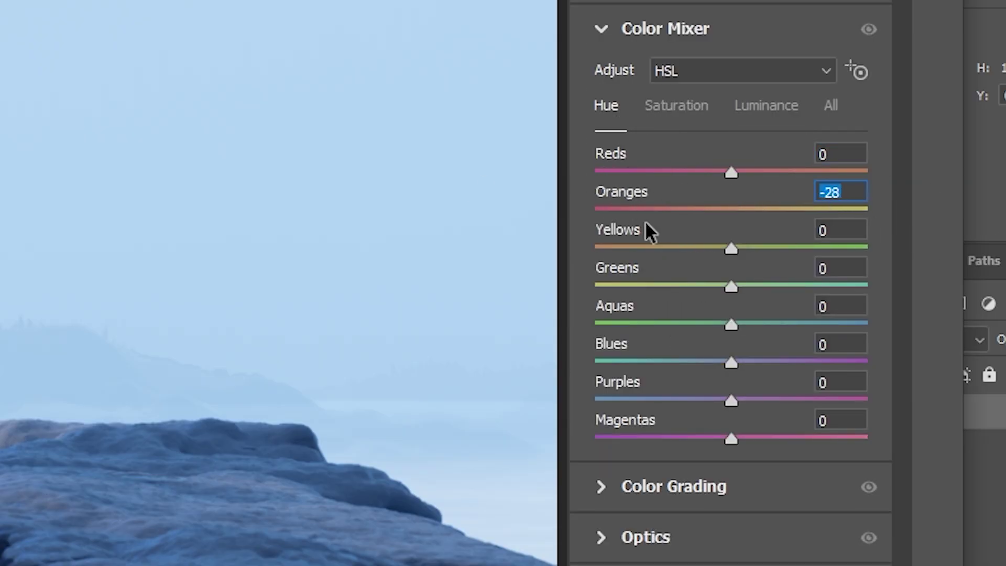
pyautogui.moveTo(645, 230); pyautogui.dragTo(774, 305)
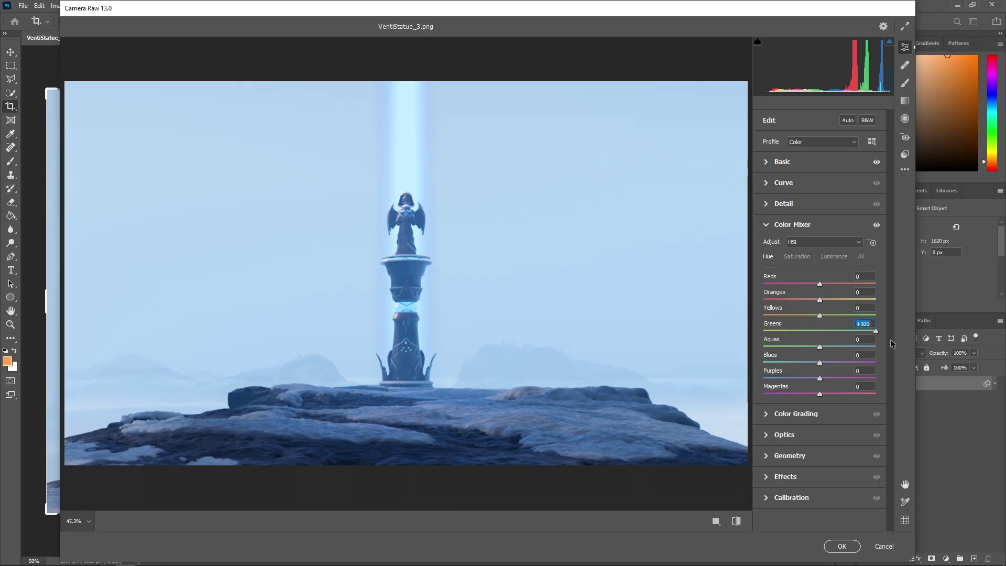
pyautogui.moveTo(820, 348); pyautogui.dragTo(801, 354)
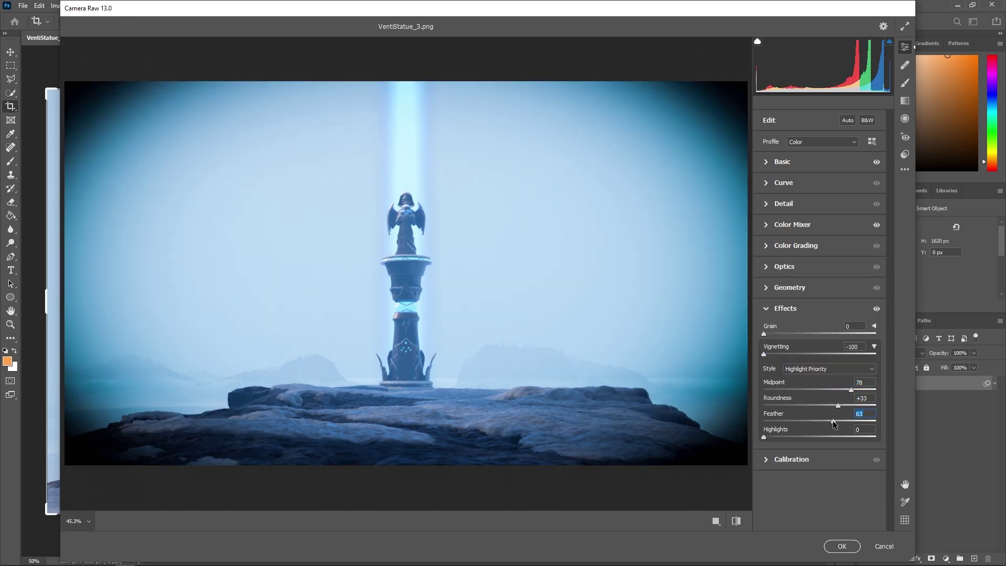
pyautogui.moveTo(817, 354); pyautogui.dragTo(796, 355)
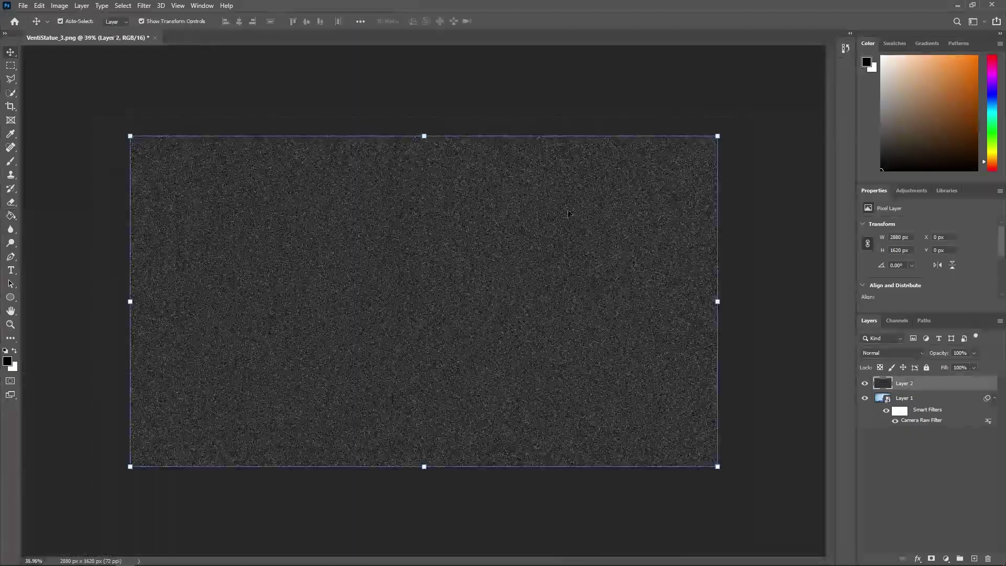
# Apply Levels to the noise layer, raising the input black point to darken it.
pyautogui.hotkey('ctrl', 'l')
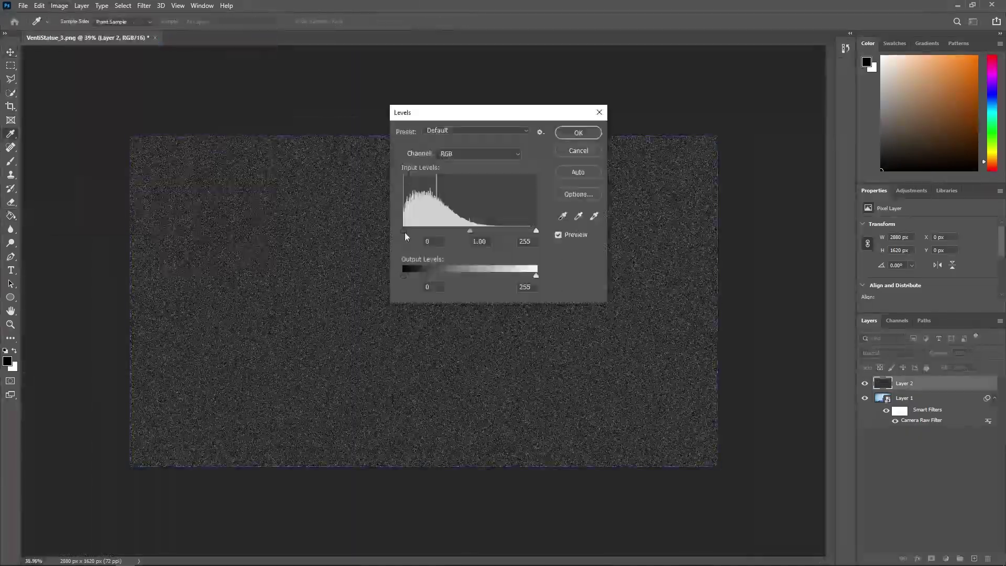
pyautogui.moveTo(403, 233); pyautogui.dragTo(427, 234)
pyautogui.press('Return')
# Add a Levels adjustment layer for the noise layer, raise its black point to isolate bright specks, and reselect the noise layer.
pyautogui.click(946, 558)
pyautogui.click(938, 416)
pyautogui.moveTo(890, 292); pyautogui.dragTo(910, 294)
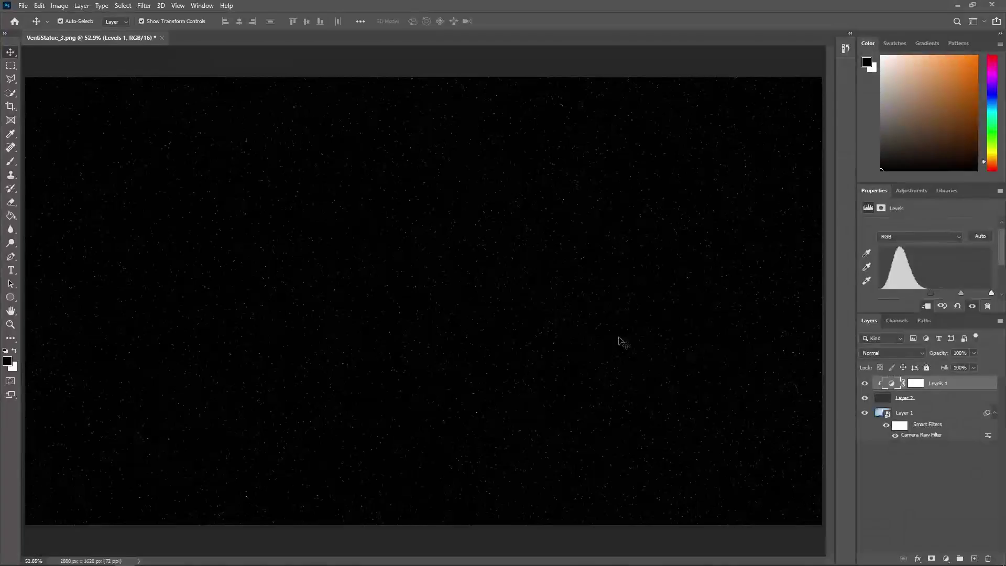
pyautogui.keyDown('ctrl'); pyautogui.moveTo(617, 341); pyautogui.dragTo(550, 340); pyautogui.keyUp('ctrl')
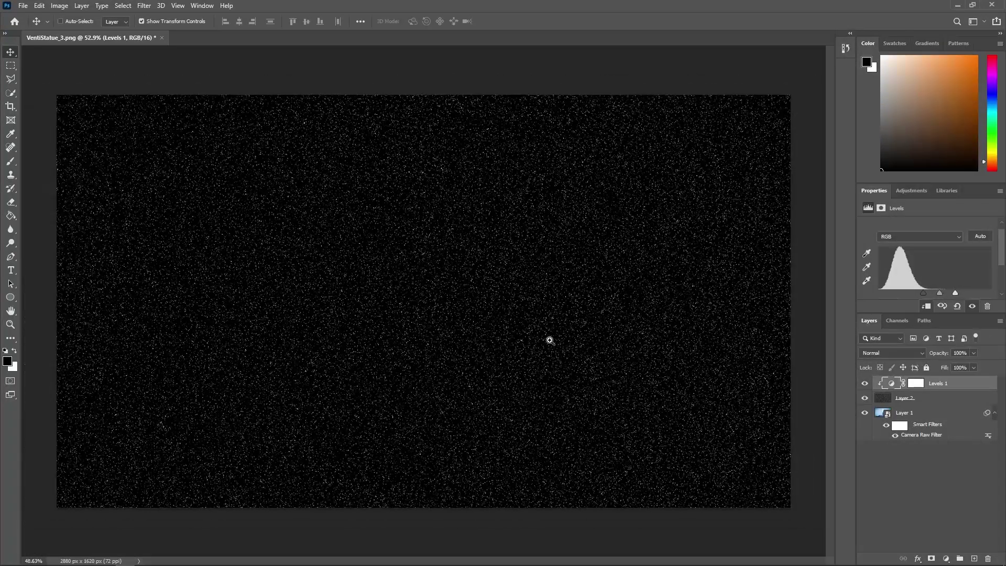
pyautogui.click(899, 400)
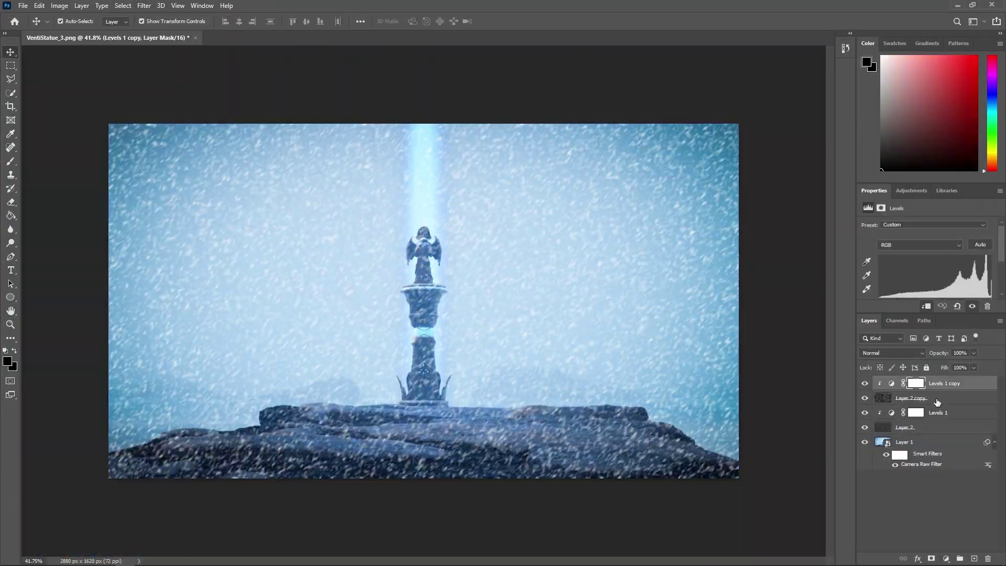
# Set the duplicated snow layer's blend mode to Screen and reduce its fill.
pyautogui.rightClick(930, 398)
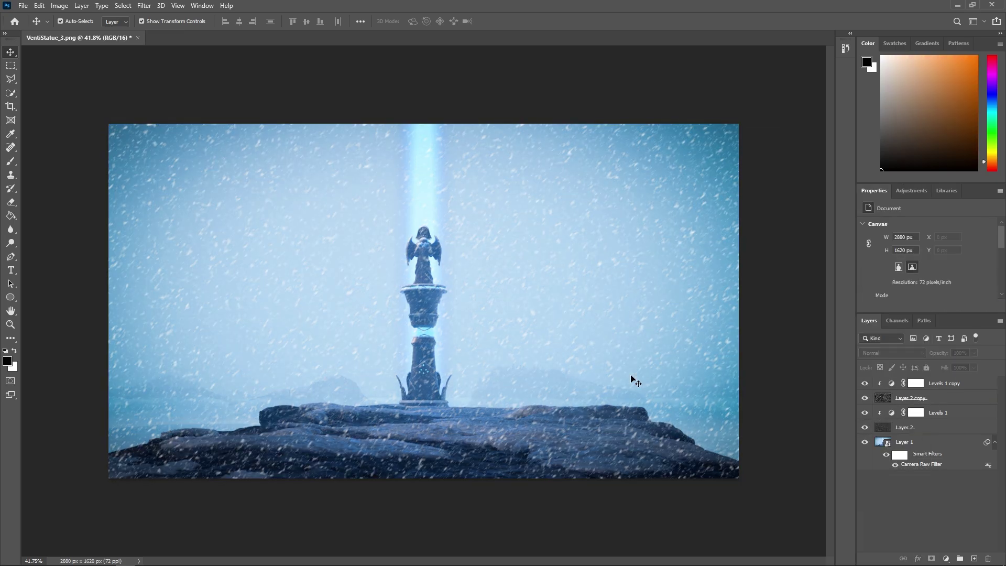
pyautogui.click(974, 368)
pyautogui.click(911, 398)
pyautogui.click(892, 353)
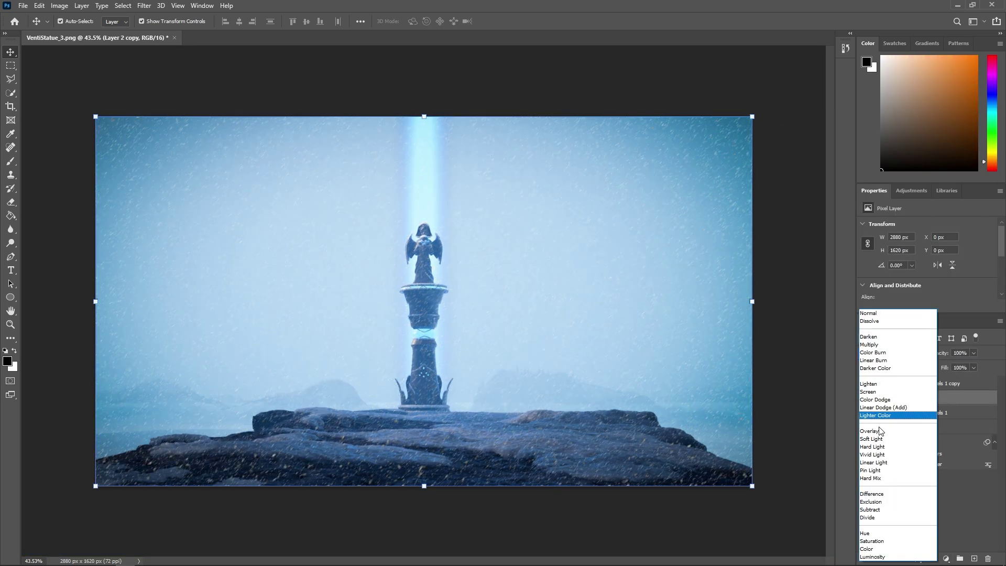
pyautogui.click(882, 394)
pyautogui.click(973, 368)
pyautogui.moveTo(976, 381); pyautogui.dragTo(956, 382)
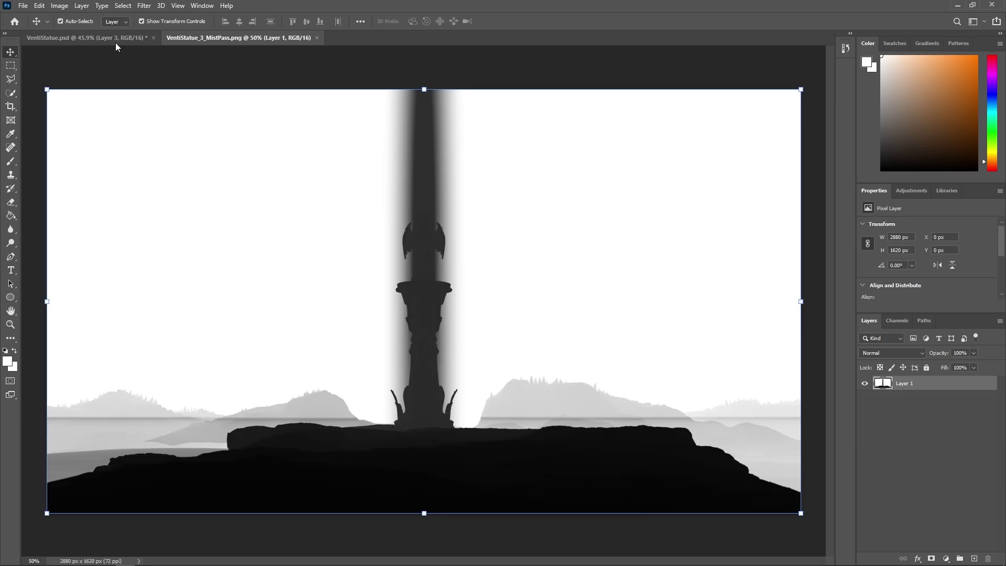
# Bring the mist pass into VentiStatue.psd and use its selection as a layer mask on the cloud layer, Layer 3.
pyautogui.moveTo(115, 47); pyautogui.dragTo(915, 383)
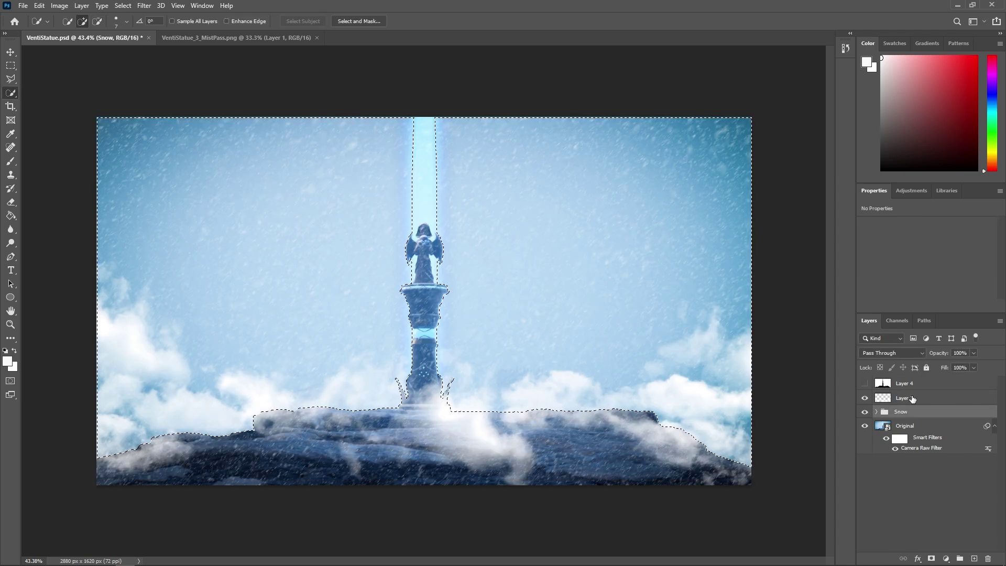
pyautogui.click(911, 398)
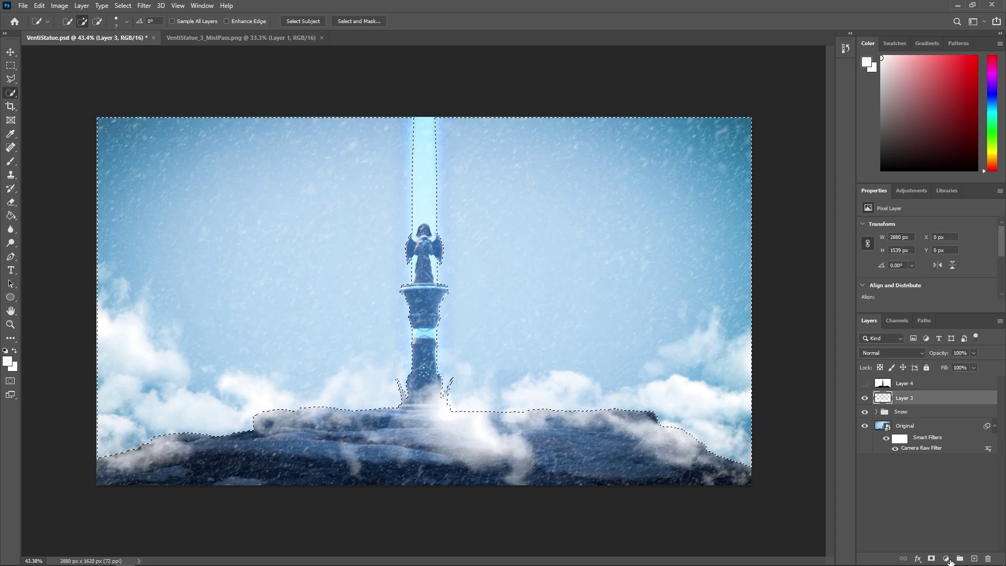
pyautogui.click(931, 559)
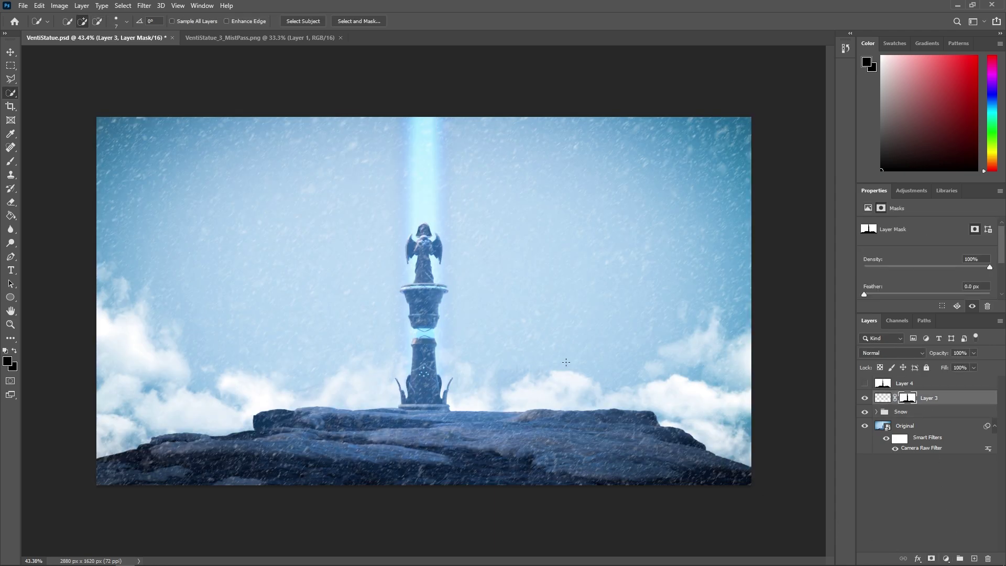
pyautogui.keyDown('alt'); pyautogui.scroll(-1, 566, 362); pyautogui.keyUp('alt')
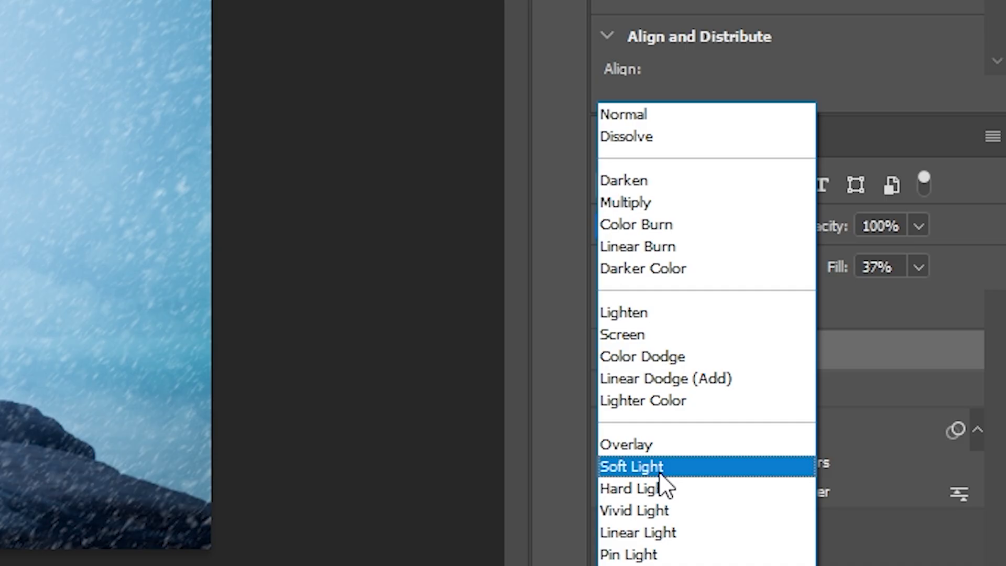
# Set the masked cloud layer, Layer 3, to Soft Light with 65% fill and paint more clouds on both sides of the statue.
pyautogui.click(886, 438)
pyautogui.click(974, 367)
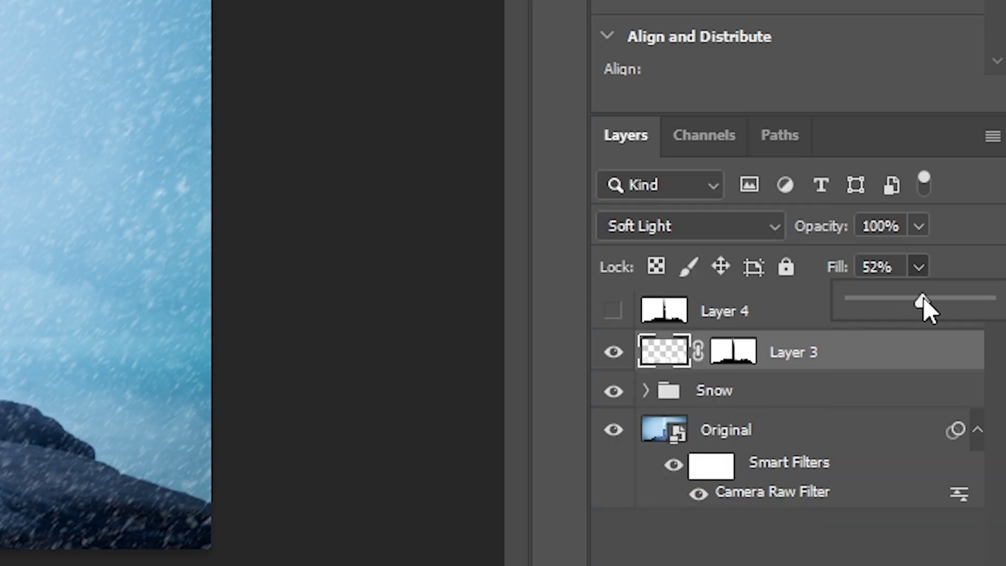
pyautogui.moveTo(923, 297); pyautogui.dragTo(954, 299)
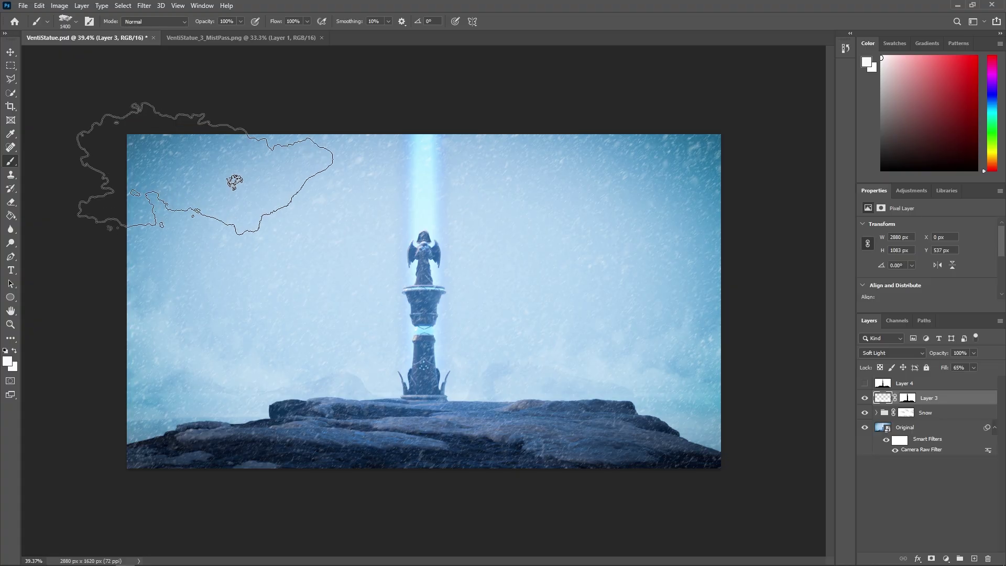
pyautogui.click(310, 246)
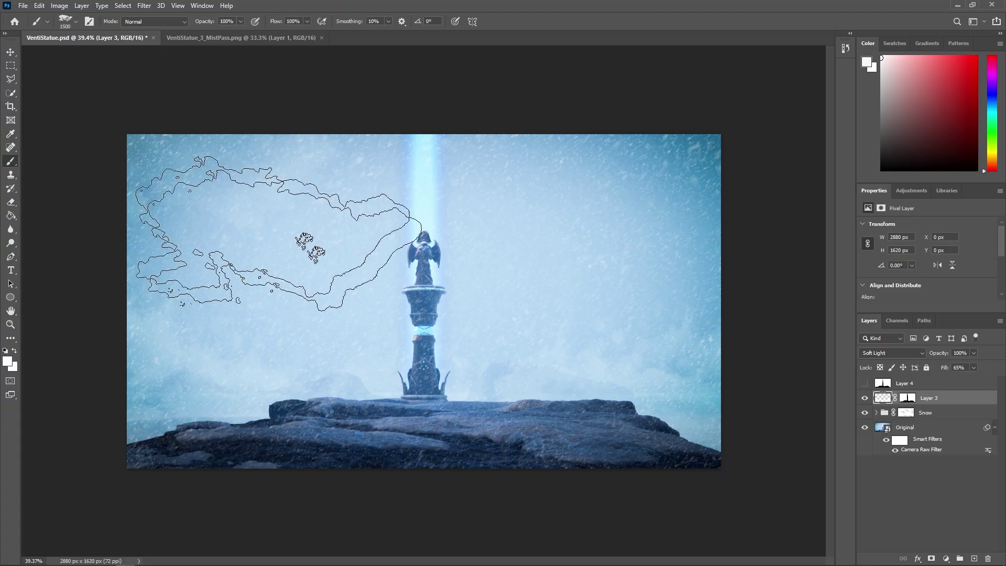
pyautogui.click(700, 252)
# Add a separate cloud layer above Layer 3, blend it with Screen at about 20% fill, and trim it with the Eraser.
pyautogui.hotkey('ctrl', 'shift', 'alt', 'n')
pyautogui.press('e')
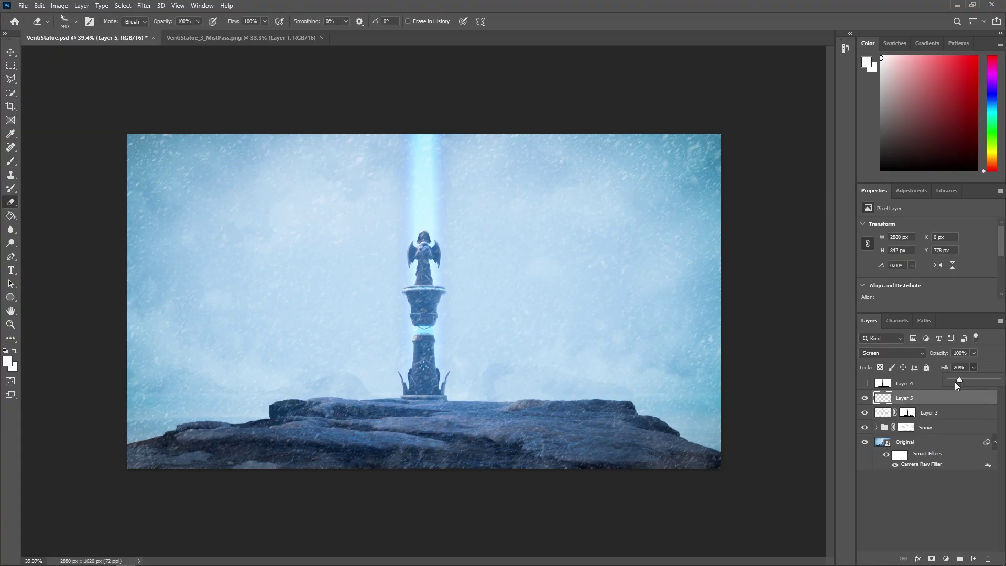
pyautogui.keyDown('ctrl'); pyautogui.click(932, 398); pyautogui.keyUp('ctrl')
pyautogui.click(934, 431)
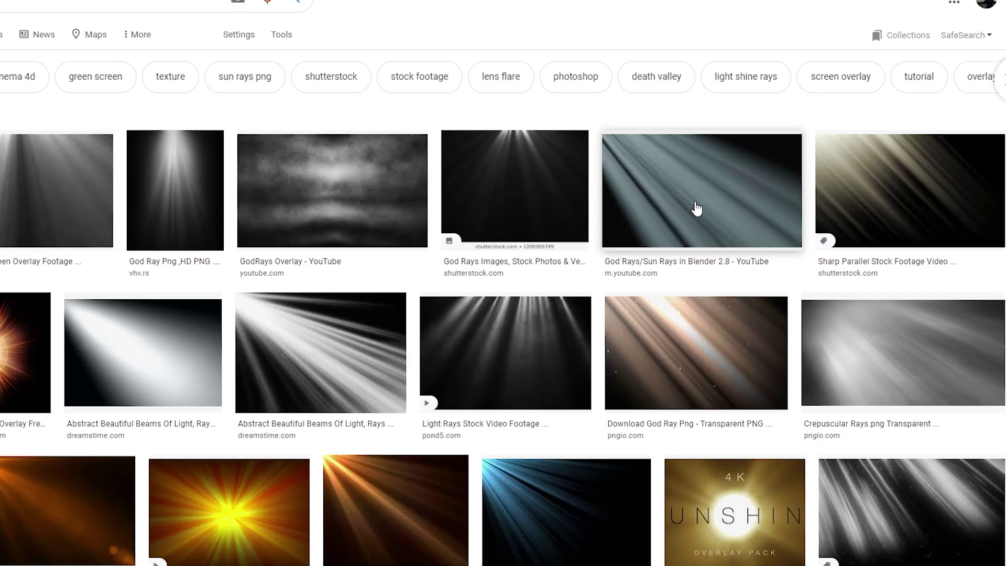
# In the browser's image results, open the "God Rays/Sun Rays in Blender 2.8" picture in a new tab.
pyautogui.click(697, 208)
pyautogui.rightClick(606, 235)
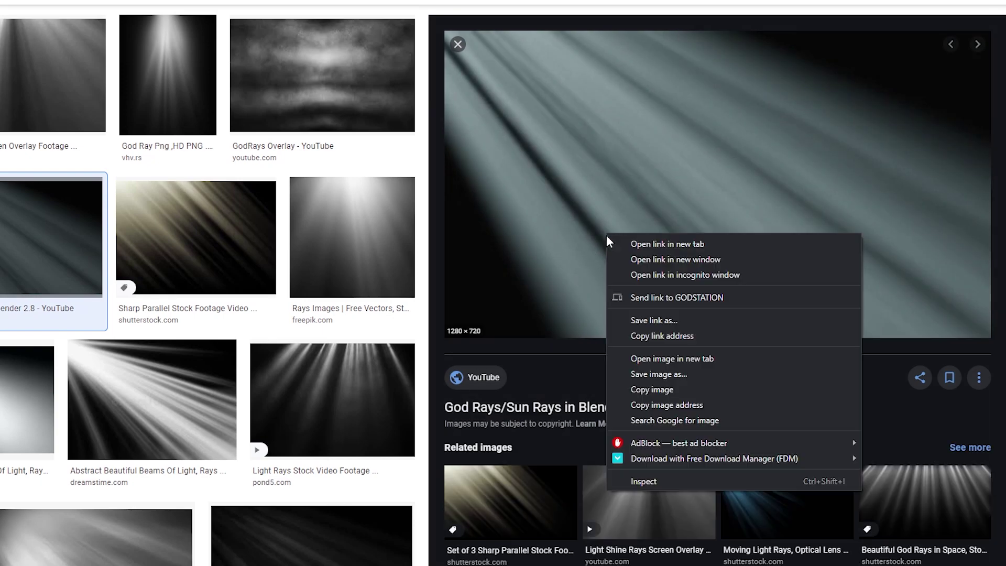
pyautogui.click(668, 358)
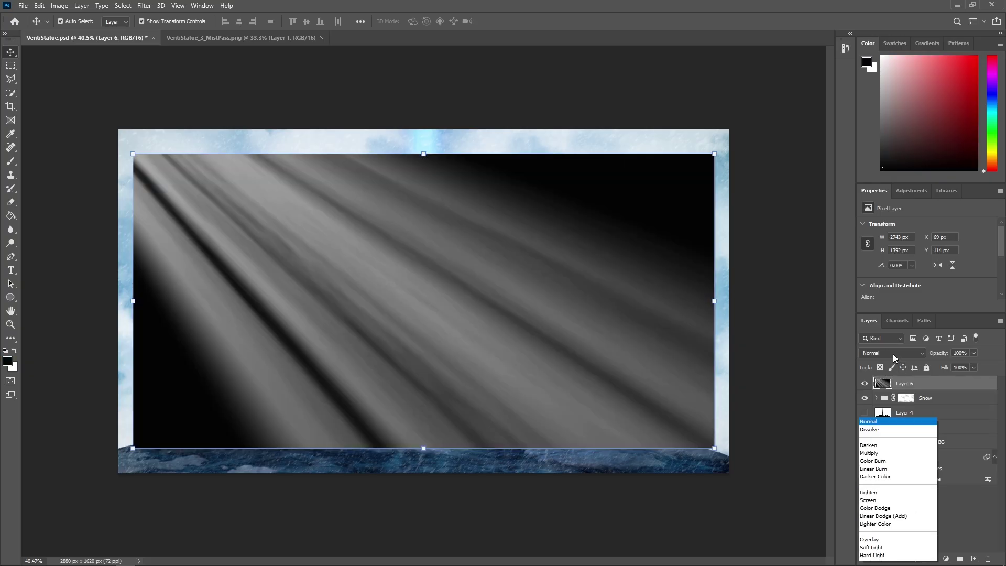
# Blend the god rays layer, Layer 6, with Screen and paint black on its mask over the statue to hide the rays there.
pyautogui.click(893, 352)
pyautogui.click(916, 386)
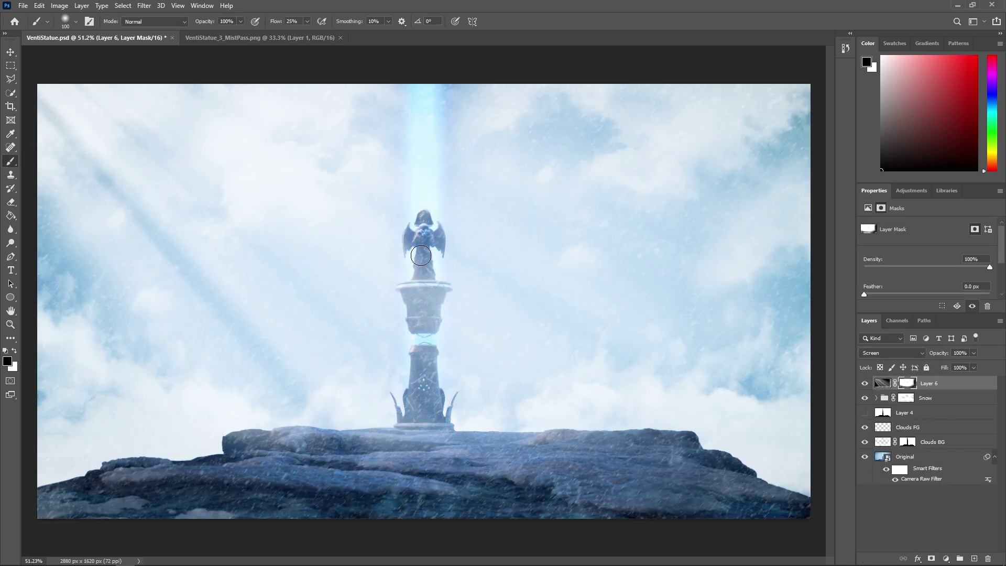
pyautogui.moveTo(421, 254); pyautogui.dragTo(437, 290)
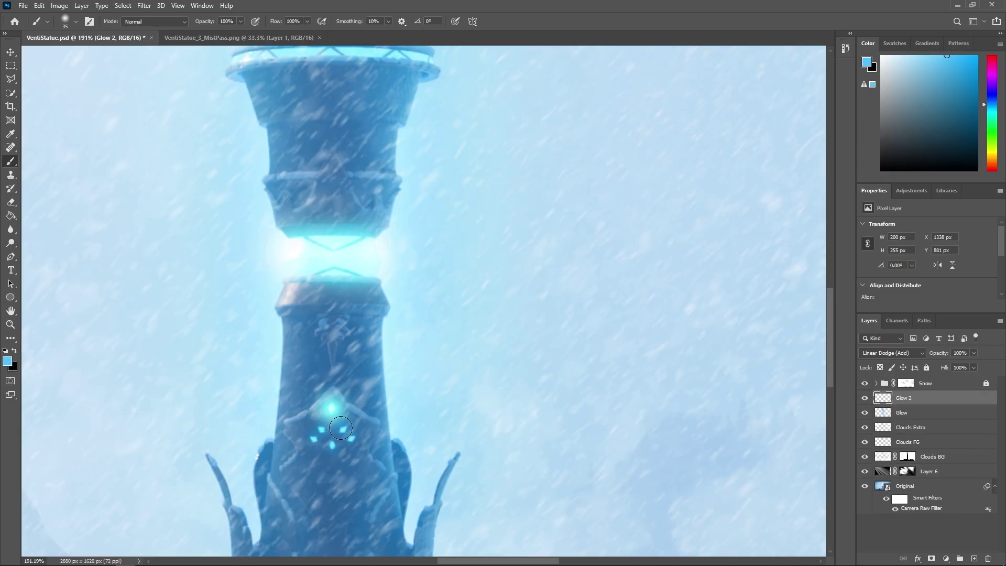
# Paint a light-blue glow over the small diamond emblems on the pedestal, using a smaller brush on the Glow 2 layer.
pyautogui.press('[')
pyautogui.moveTo(340, 428); pyautogui.dragTo(347, 430)
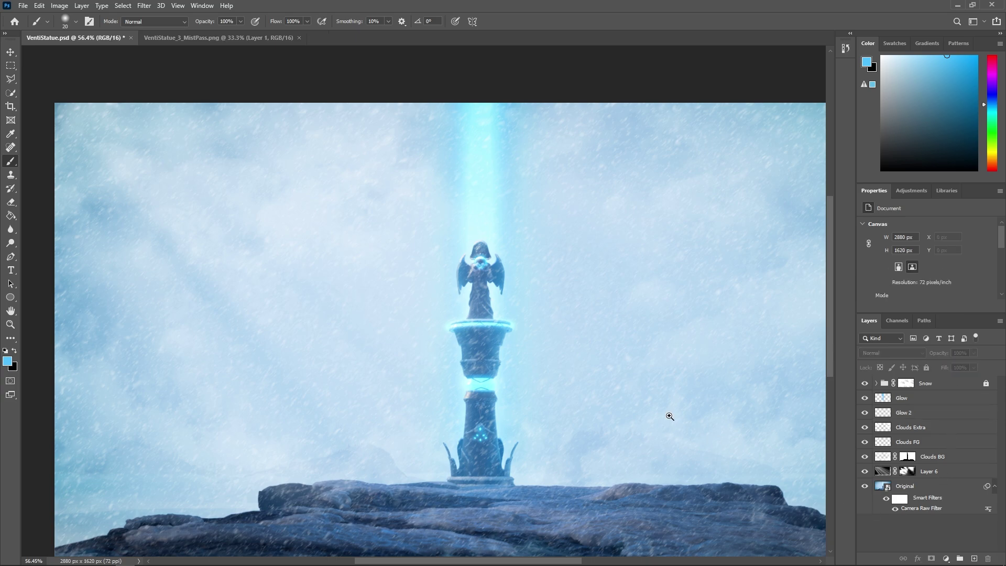
pyautogui.keyDown('alt'); pyautogui.scroll(-3, 674, 411); pyautogui.keyUp('alt')
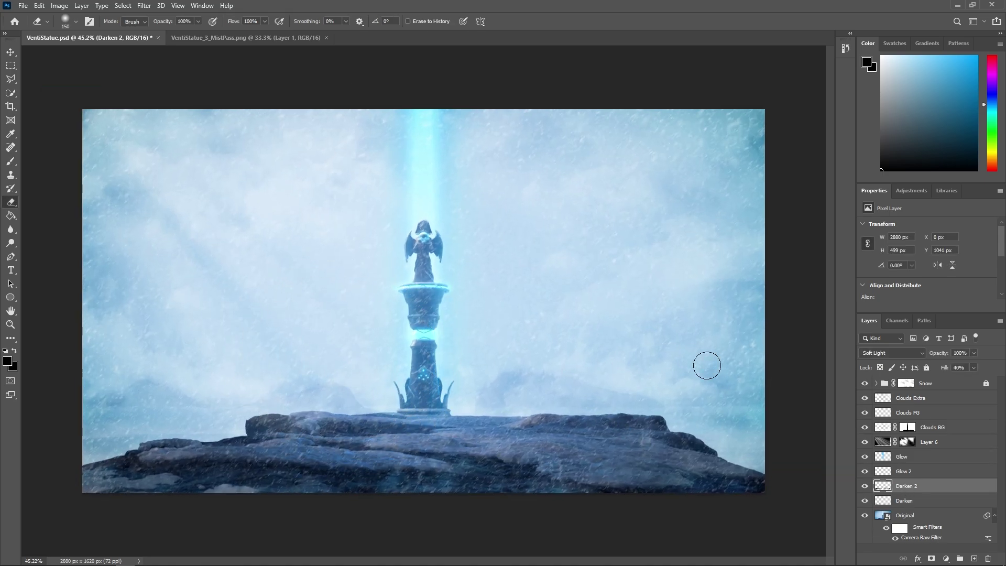
# Erase excess shading on the Darken 2 layer and stamp a horizontal cyan flare across the pedestal gap on Glow 2.
pyautogui.press('e')
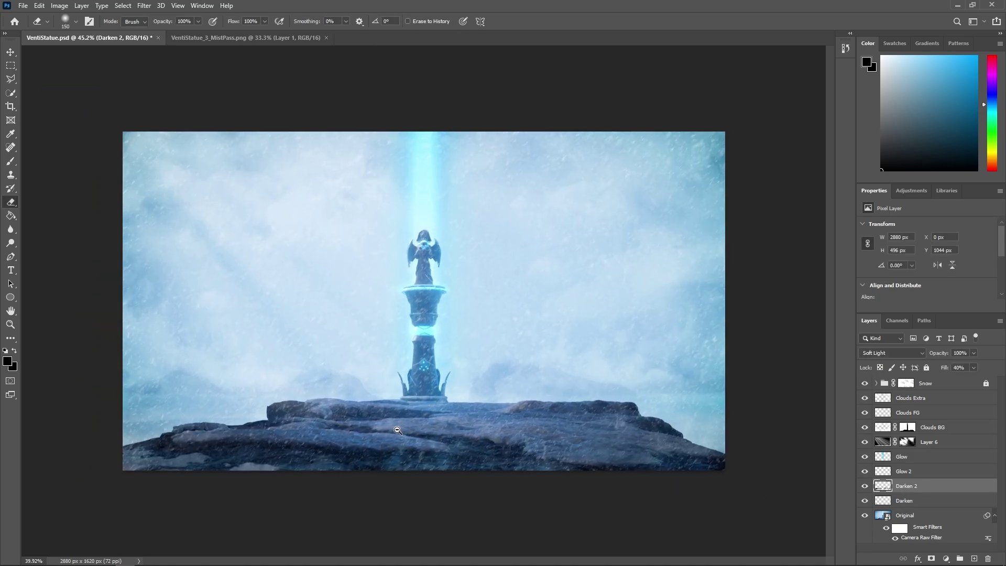
pyautogui.press('b')
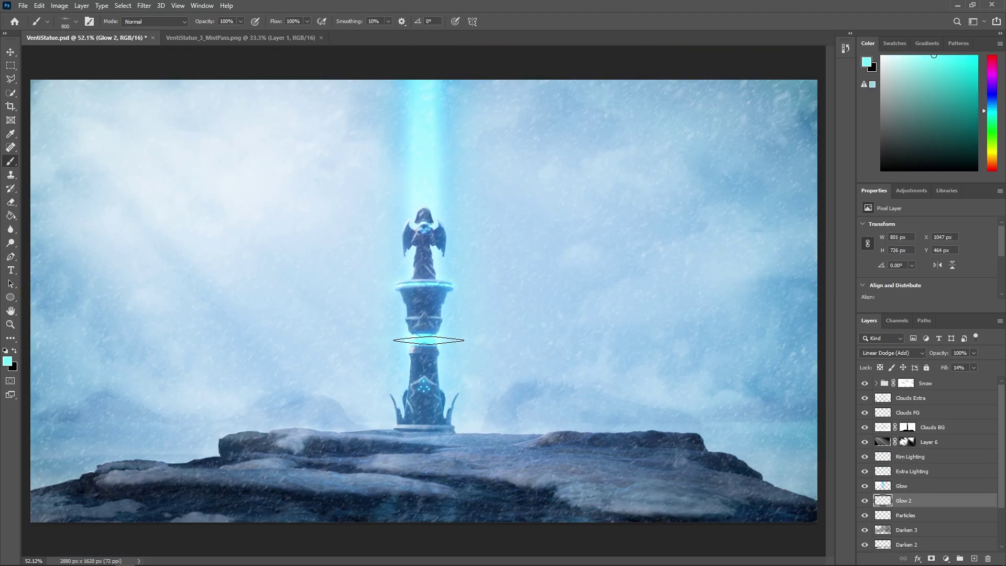
pyautogui.click(426, 340)
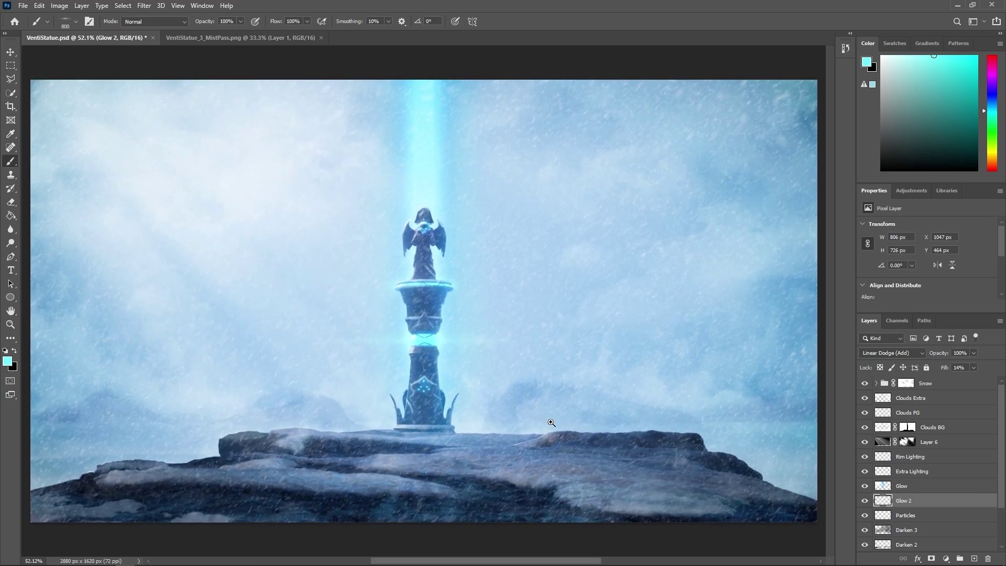
pyautogui.keyDown('alt'); pyautogui.scroll(-1, 545, 417); pyautogui.keyUp('alt')
pyautogui.press('e')
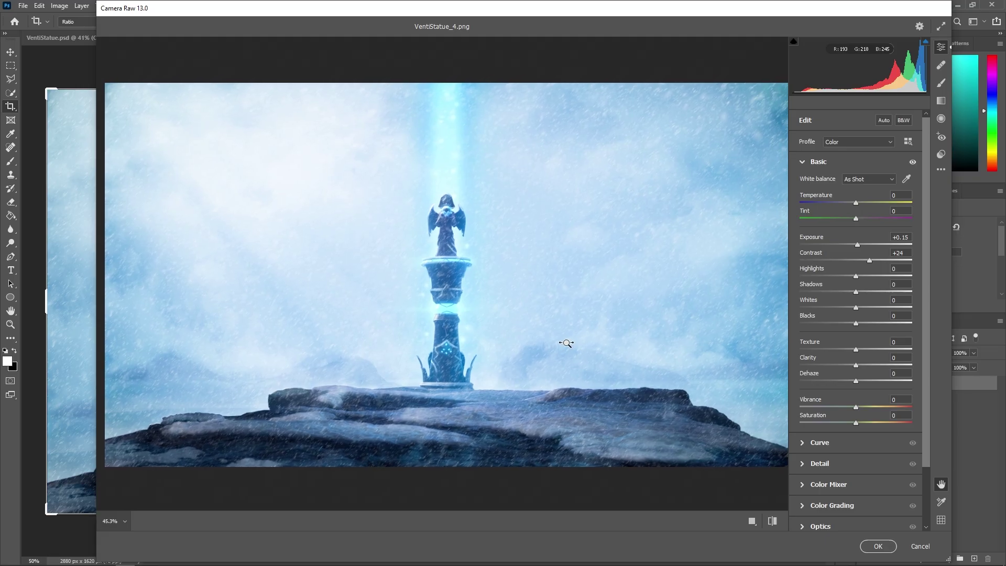
# In Camera Raw for VentiStatue_4.png, reset Exposure and Contrast to 0 and lower Shadows to -20.
pyautogui.doubleClick(856, 245)
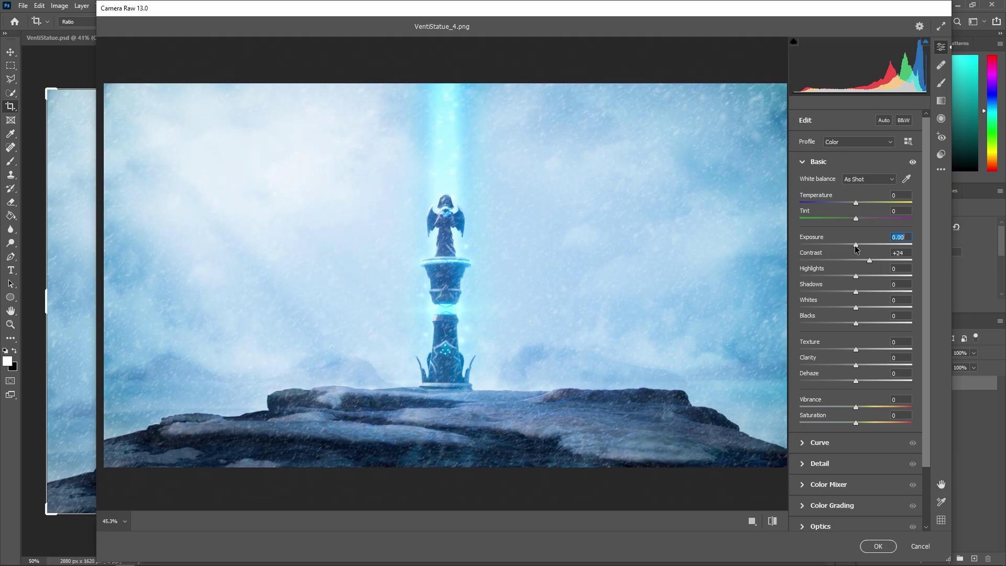
pyautogui.moveTo(870, 260); pyautogui.dragTo(862, 266)
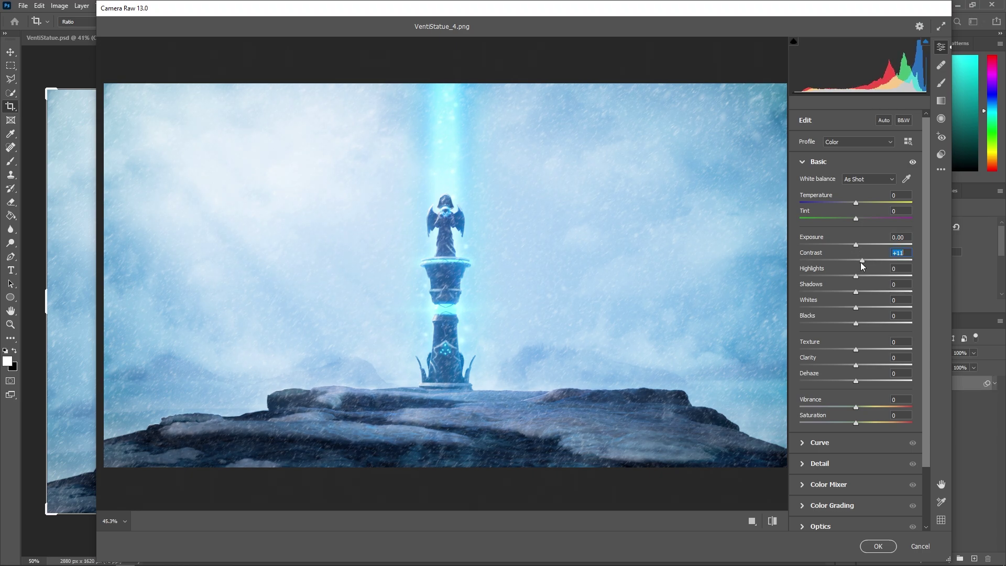
pyautogui.write('0')
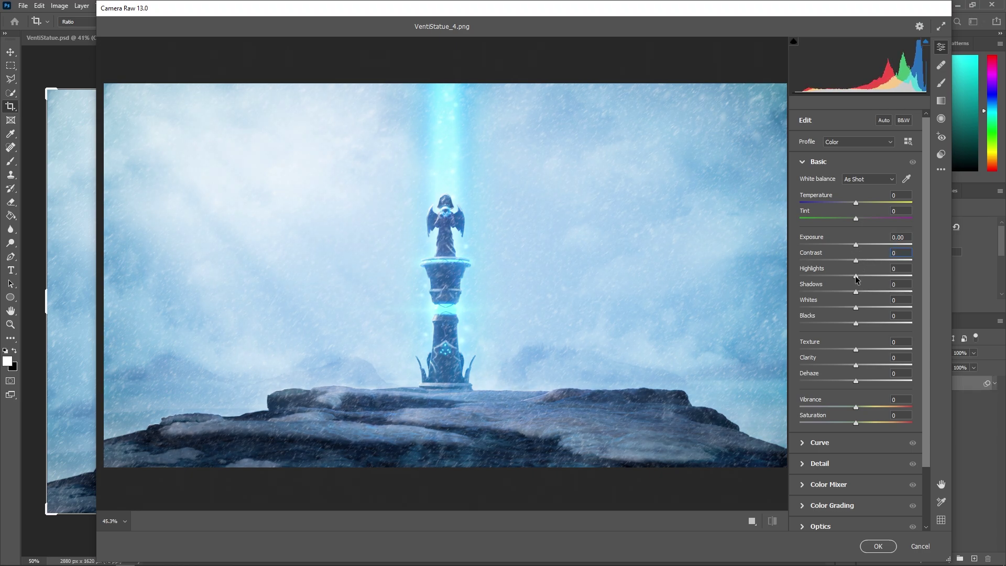
pyautogui.moveTo(857, 295); pyautogui.dragTo(846, 295)
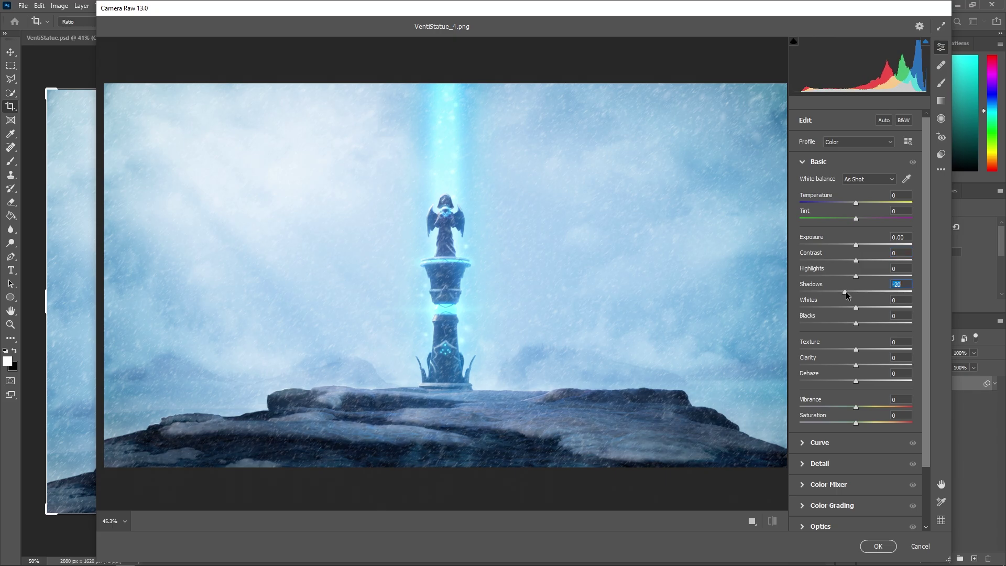
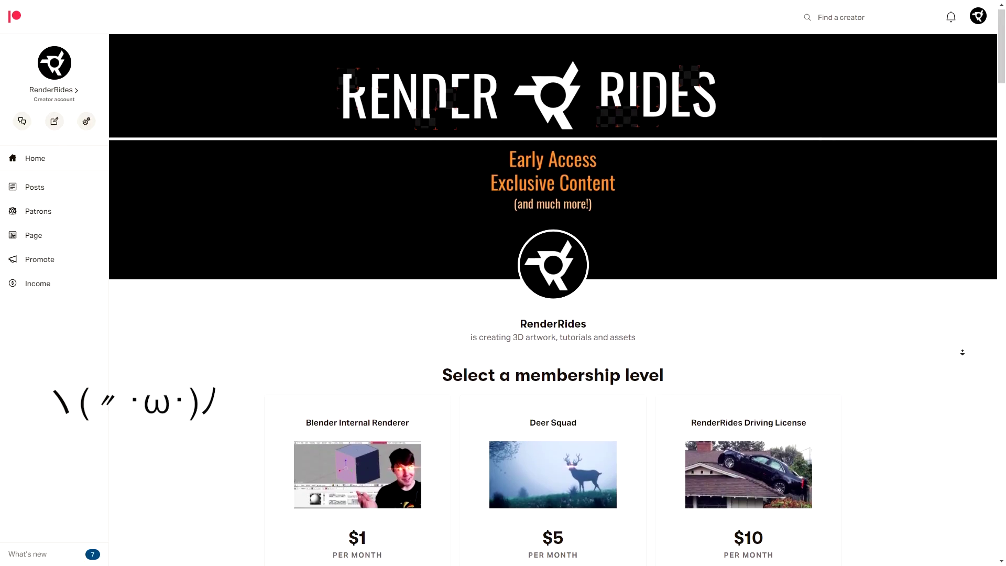
# Switch to the RenderRides Patreon page and look through its recent posts.
pyautogui.scroll(-5, 960, 360)
pyautogui.scroll(-3, 960, 360)
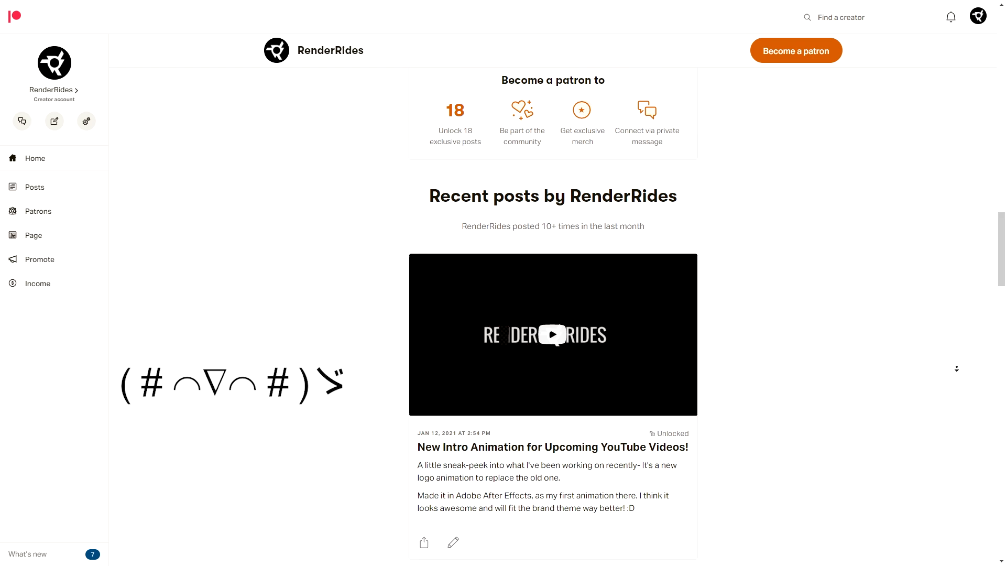
pyautogui.scroll(-3, 956, 368)
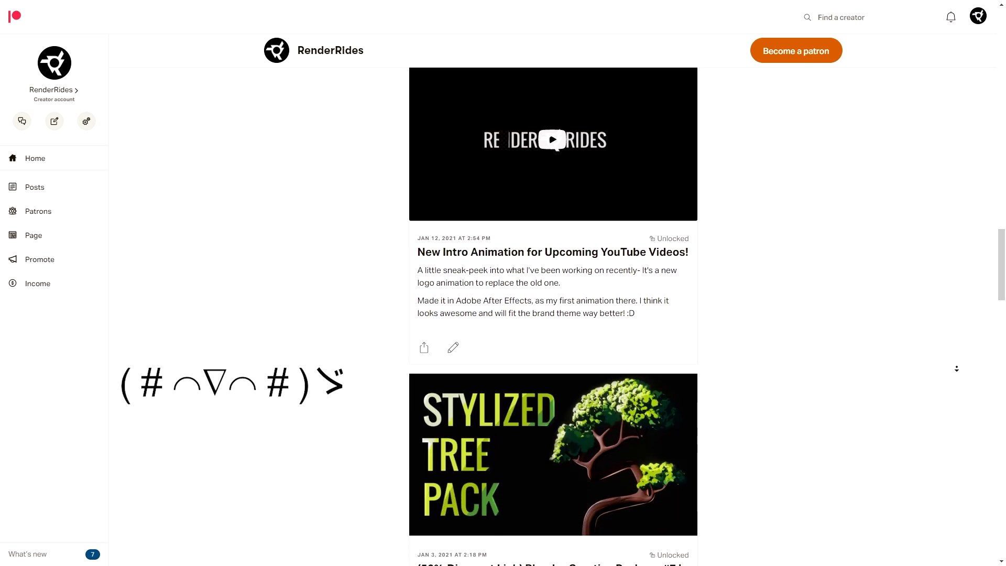
pyautogui.scroll(-5, 957, 368)
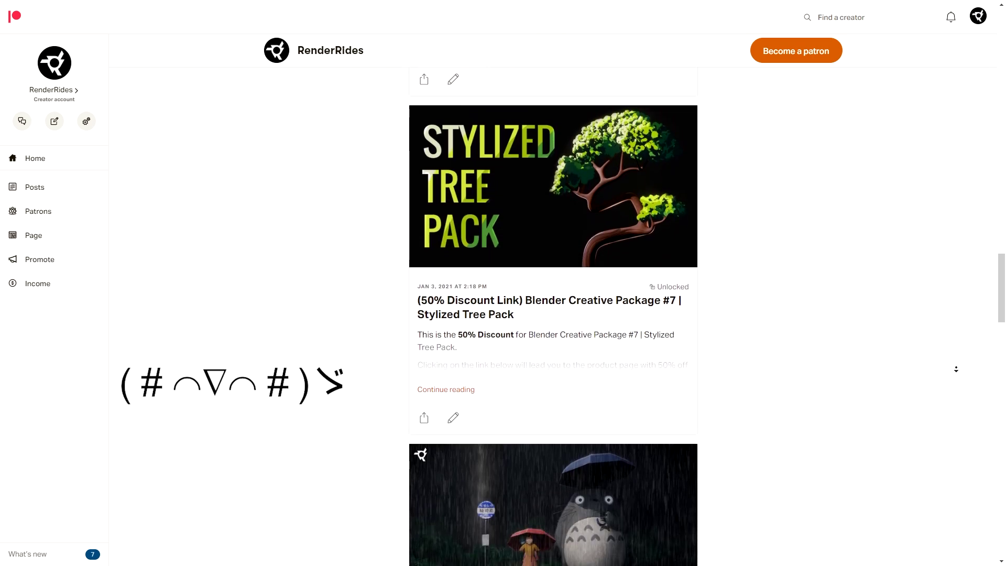
pyautogui.scroll(-5, 956, 369)
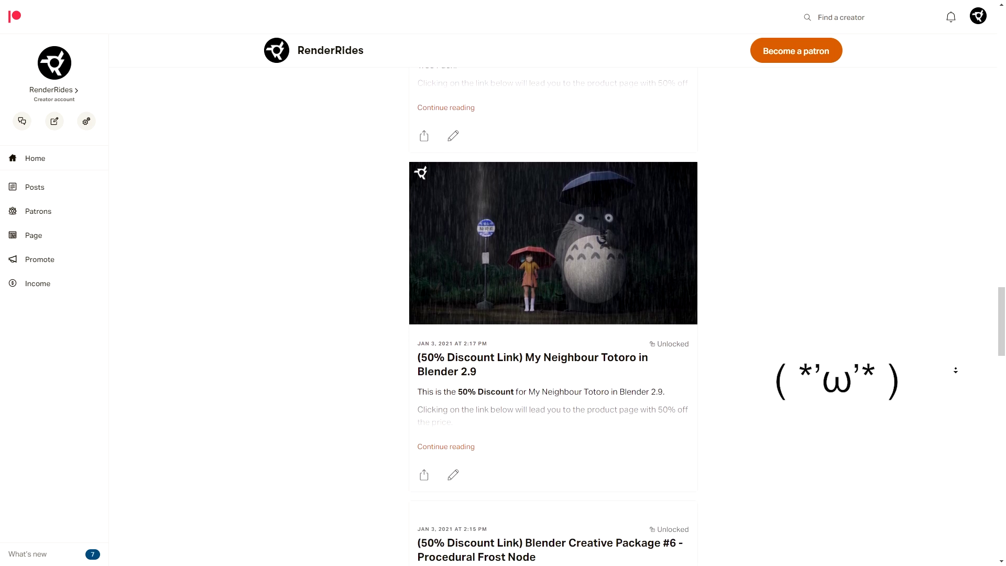
pyautogui.scroll(-5, 956, 370)
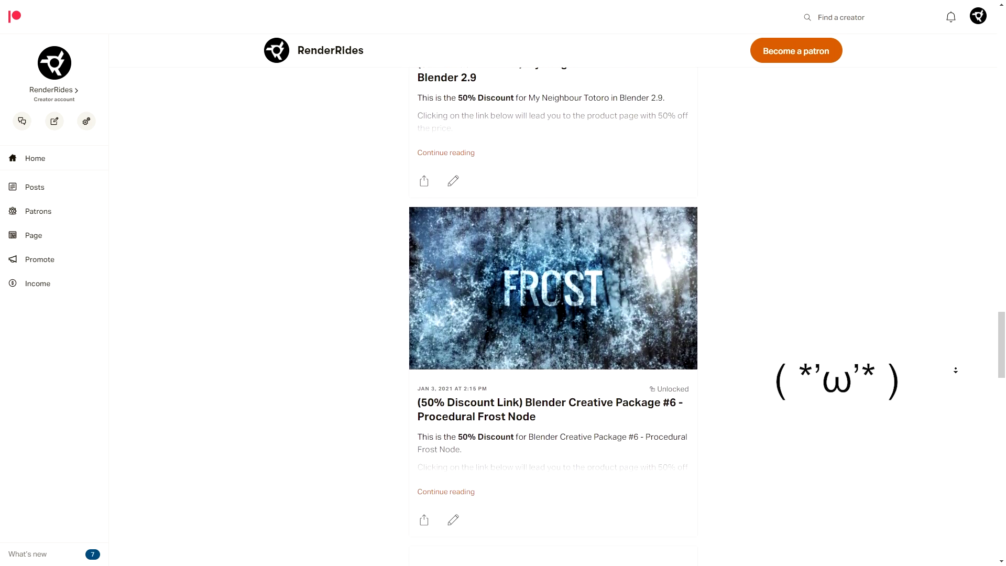
pyautogui.scroll(-2, 955, 370)
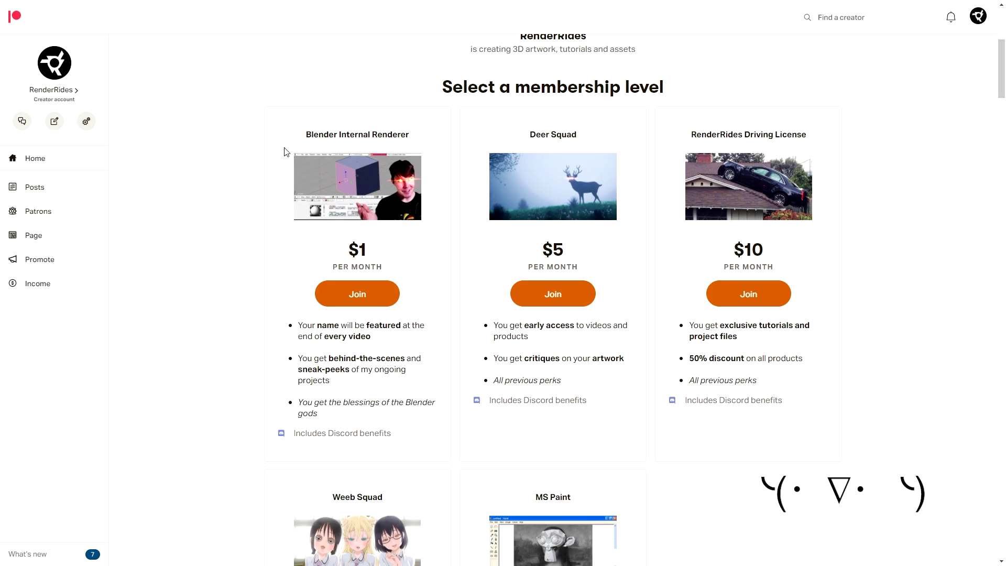
# Look over the overview of membership levels offered on the RenderRides page.
pyautogui.scroll(-4, 303, 263)
pyautogui.scroll(4, 308, 292)
pyautogui.scroll(-4, 306, 297)
pyautogui.scroll(4, 307, 298)
pyautogui.scroll(-4, 294, 290)
pyautogui.scroll(4, 294, 290)
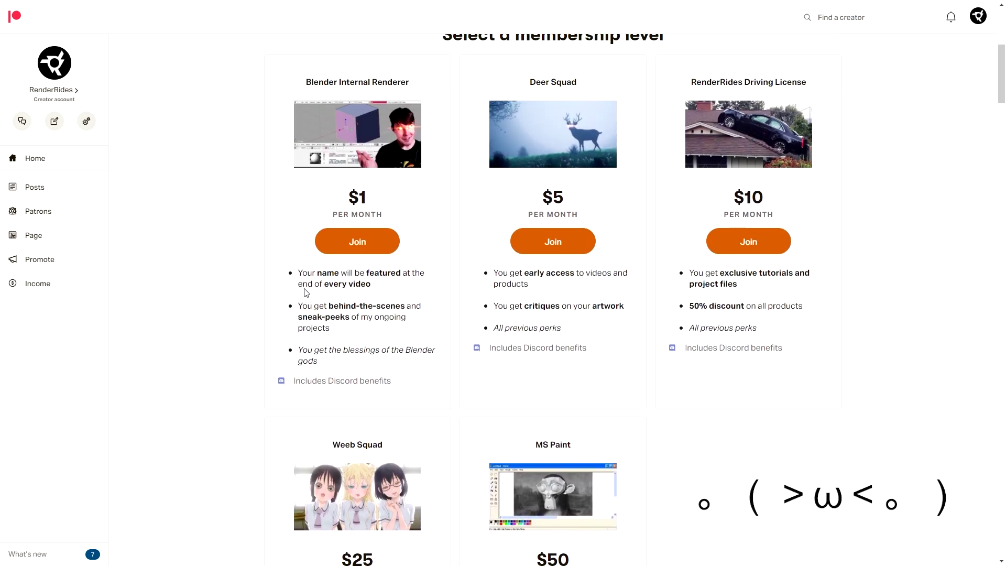
pyautogui.scroll(-5, 306, 291)
pyautogui.scroll(5, 306, 291)
pyautogui.scroll(-5, 303, 293)
pyautogui.scroll(5, 303, 294)
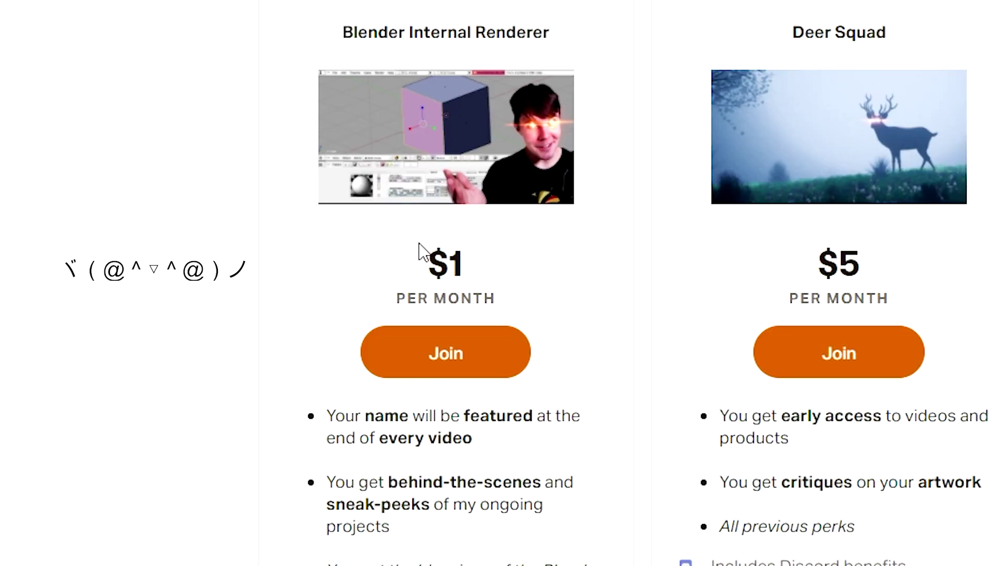
# Examine the price and perks of the Blender Internal Renderer membership, highlighting the featured-name and behind-the-scenes benefits.
pyautogui.moveTo(350, 255); pyautogui.dragTo(368, 257)
pyautogui.click(452, 258)
pyautogui.moveTo(327, 416); pyautogui.dragTo(493, 452)
pyautogui.click(374, 478)
pyautogui.moveTo(328, 482); pyautogui.dragTo(396, 539)
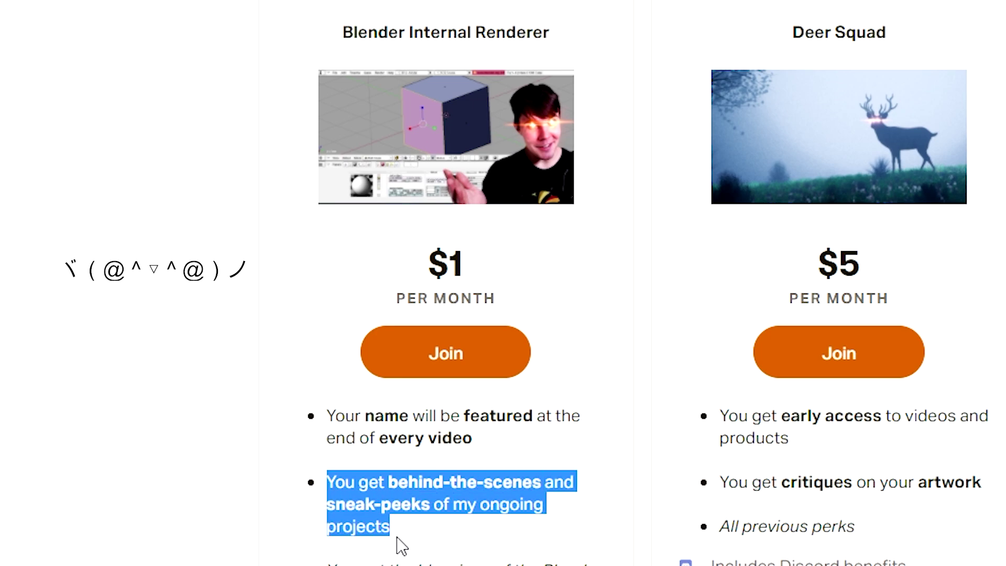
pyautogui.click(416, 495)
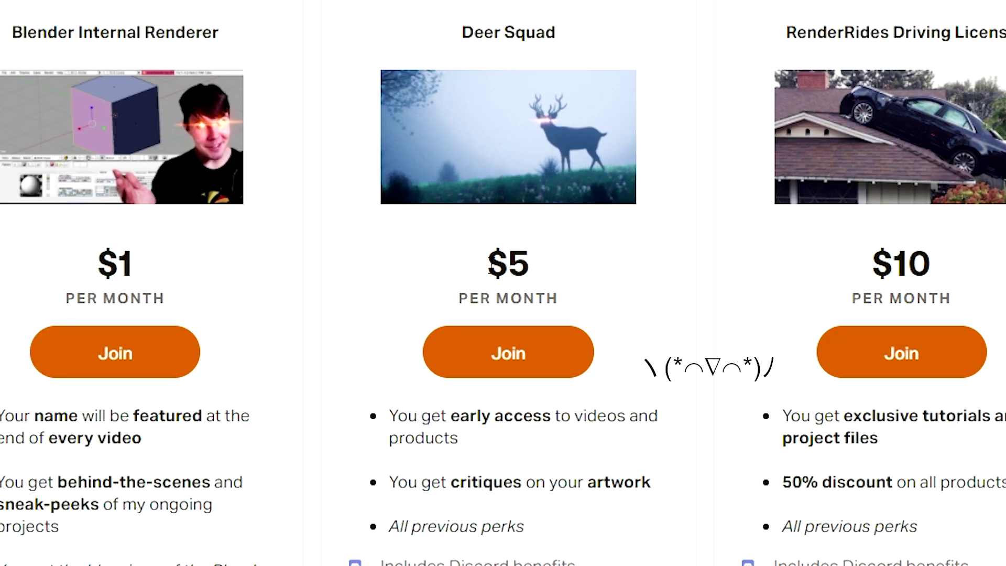
# Examine the Deer Squad and RenderRides Driving License perks, highlighting early access, critiques, exclusive tutorials and the product discount.
pyautogui.moveTo(797, 278); pyautogui.dragTo(881, 271)
pyautogui.moveTo(392, 414); pyautogui.dragTo(655, 490)
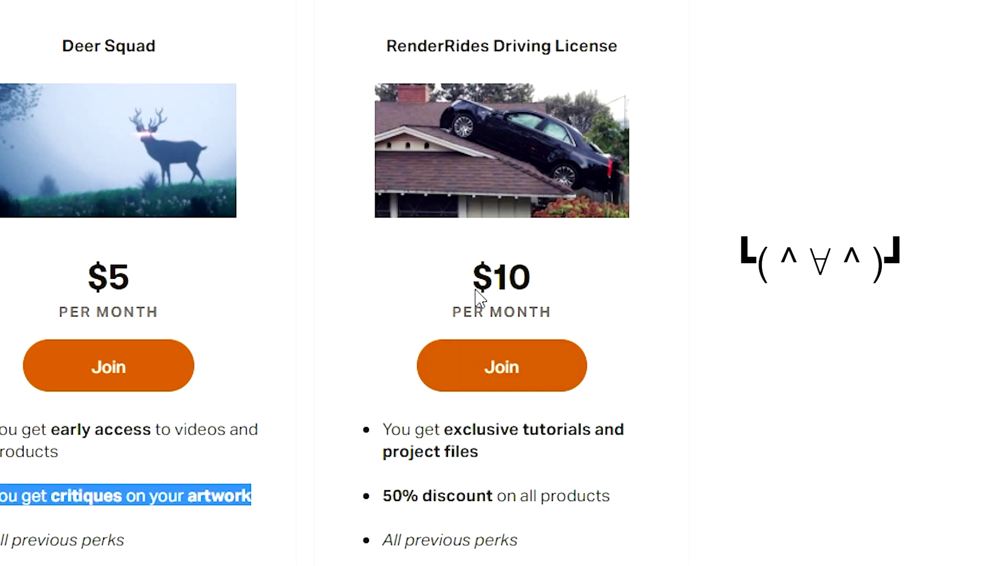
pyautogui.doubleClick(487, 268)
pyautogui.moveTo(382, 429); pyautogui.dragTo(493, 464)
pyautogui.moveTo(389, 495); pyautogui.dragTo(624, 499)
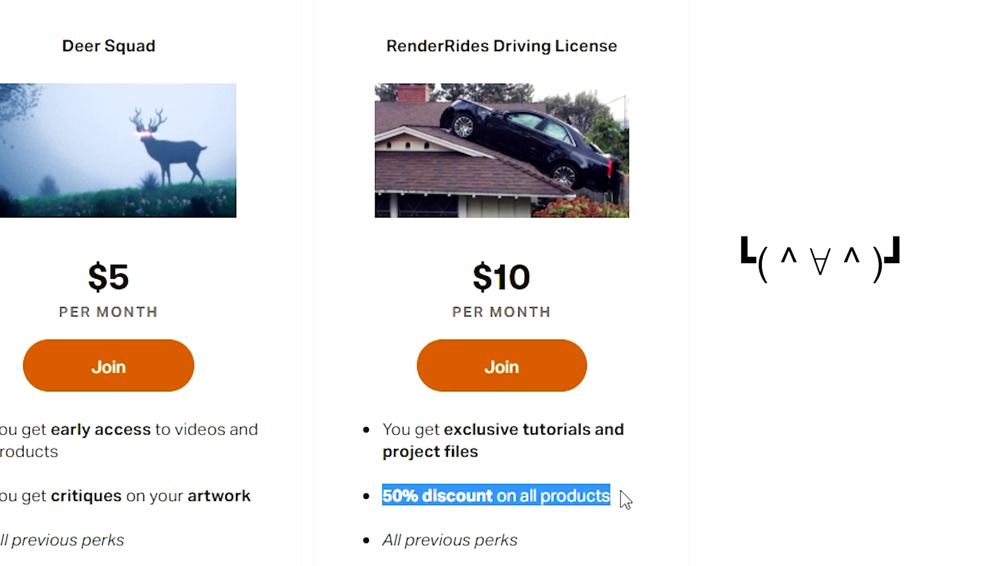
pyautogui.click(352, 500)
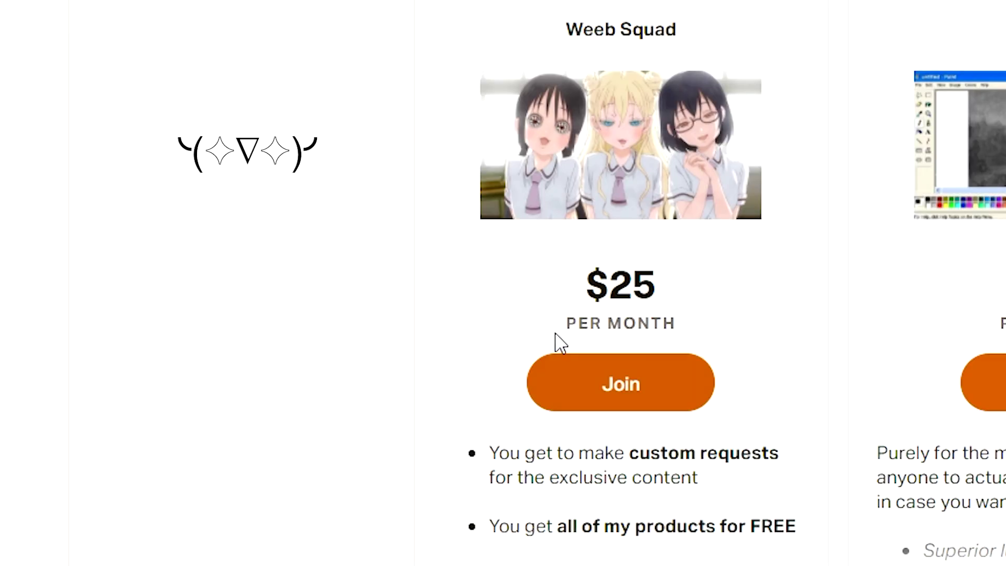
# Examine the Weeb Squad membership, highlighting its monthly price, the custom requests perk and the exclusive coffee mug bonus.
pyautogui.moveTo(577, 257); pyautogui.dragTo(757, 341)
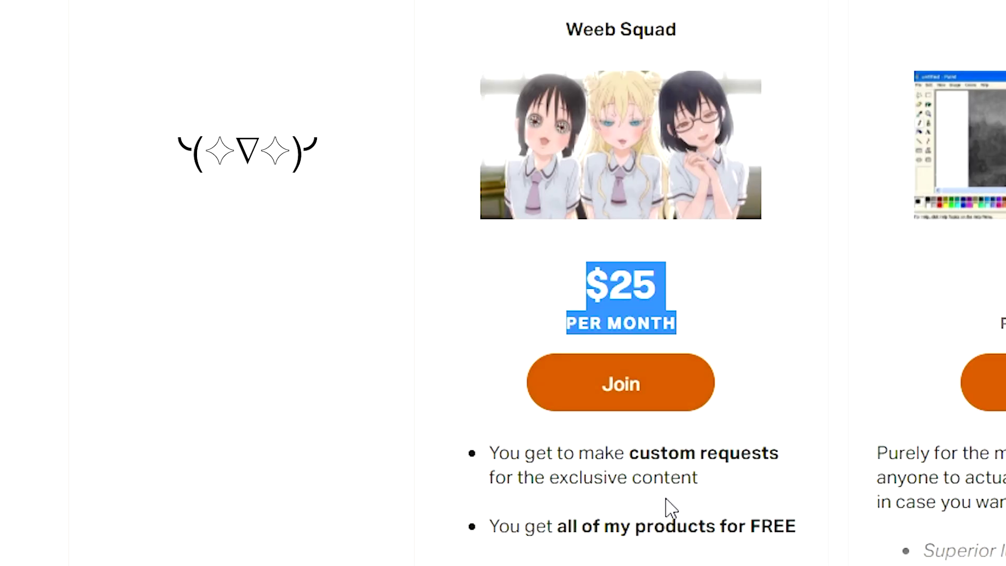
pyautogui.moveTo(495, 451); pyautogui.dragTo(710, 498)
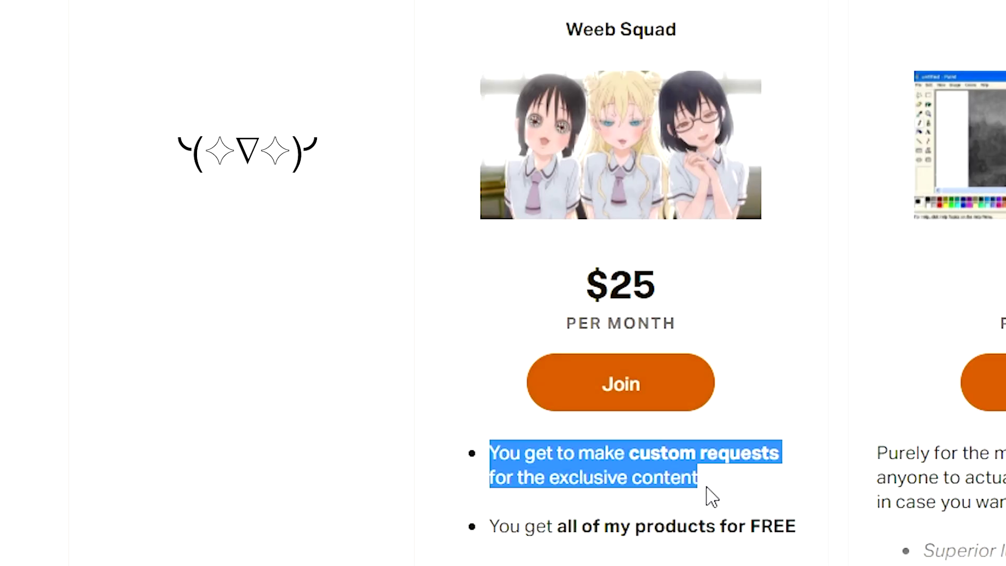
pyautogui.scroll(-6, 532, 247)
pyautogui.moveTo(498, 175); pyautogui.dragTo(812, 197)
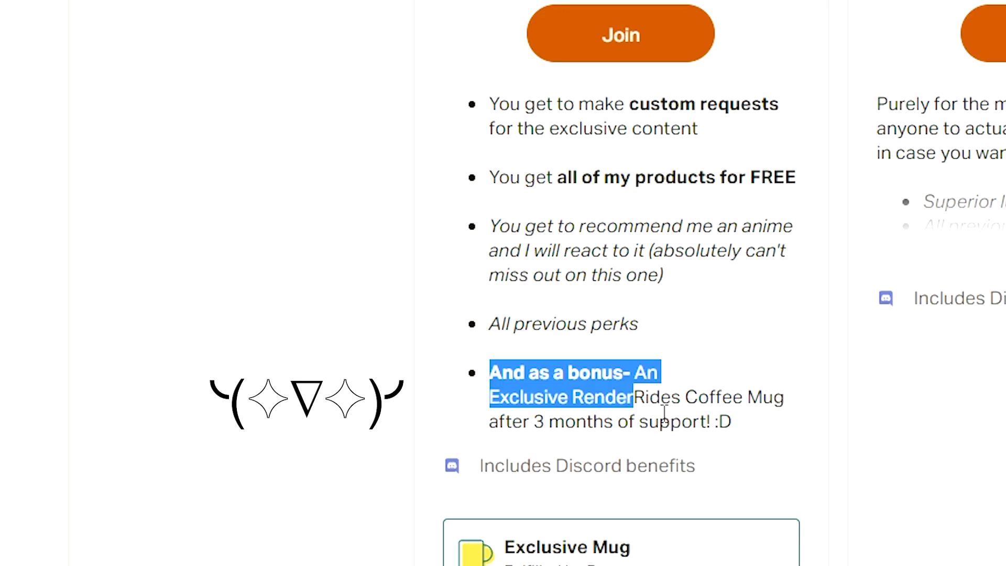
pyautogui.moveTo(611, 396); pyautogui.dragTo(734, 426)
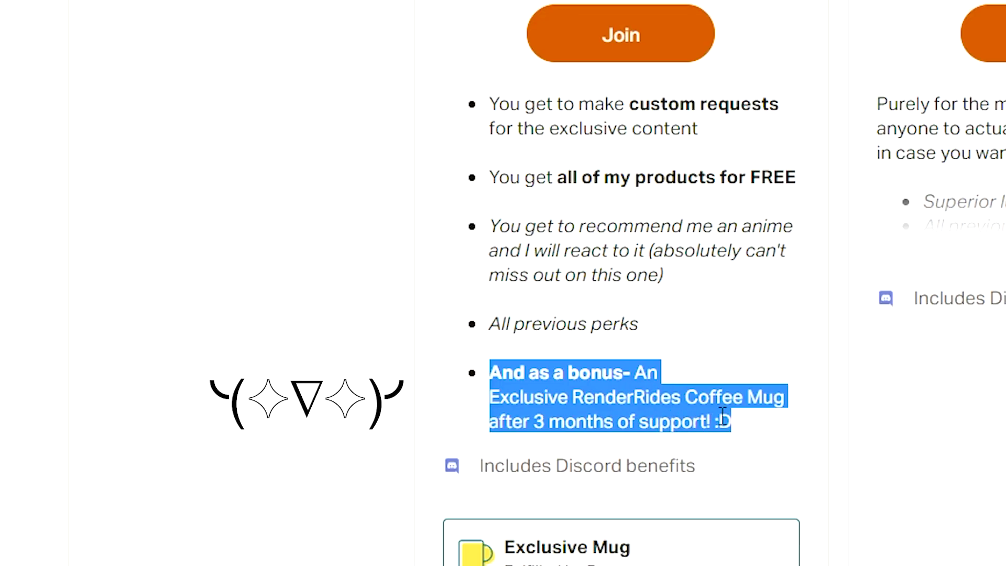
pyautogui.click(674, 405)
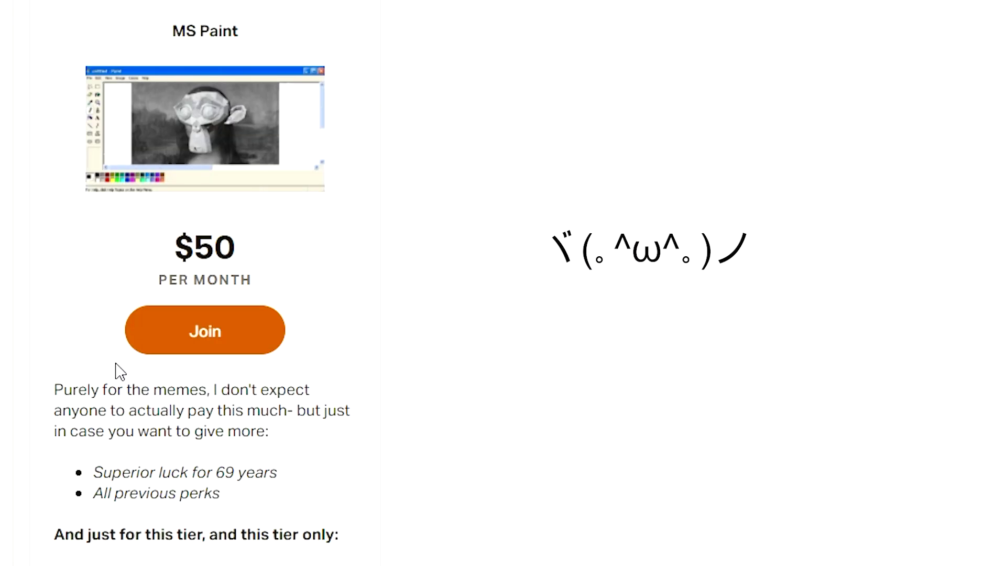
# Examine the MS Paint membership's price and perks, highlighting the hoodie, T-shirt, mug and poster merchandise.
pyautogui.moveTo(168, 260); pyautogui.dragTo(240, 253)
pyautogui.click(218, 245)
pyautogui.scroll(-3, 116, 437)
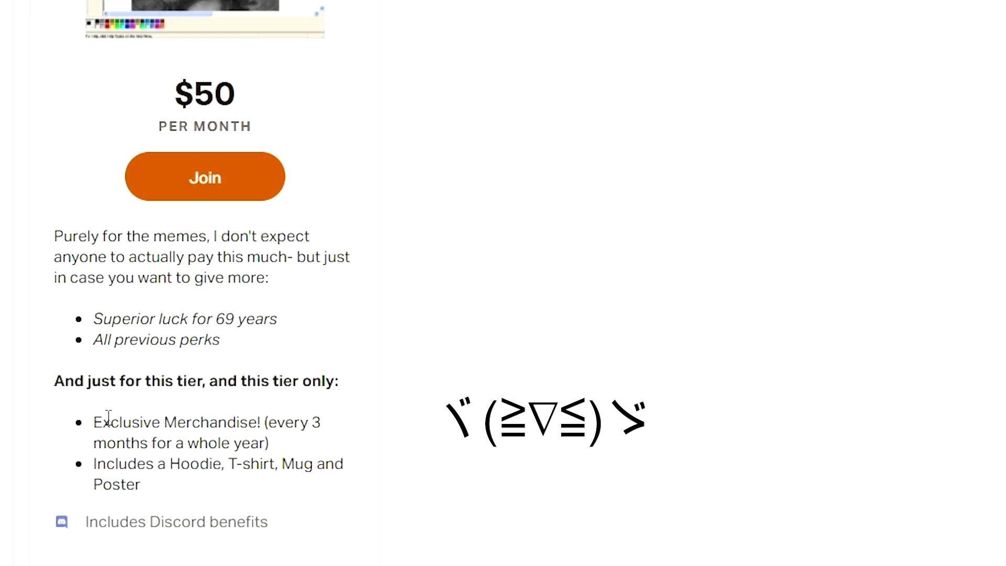
pyautogui.moveTo(92, 466); pyautogui.dragTo(346, 482)
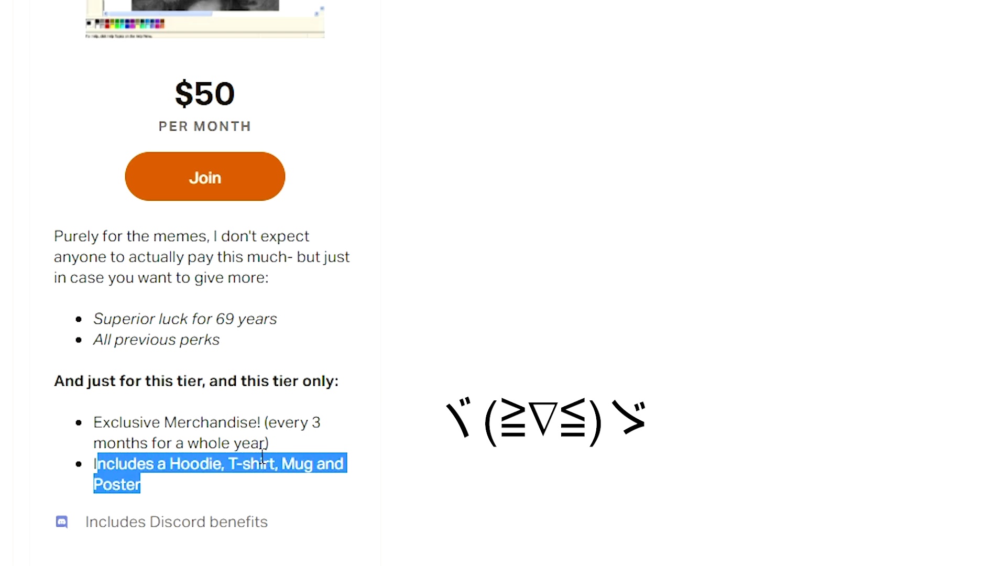
pyautogui.moveTo(270, 422); pyautogui.dragTo(287, 462)
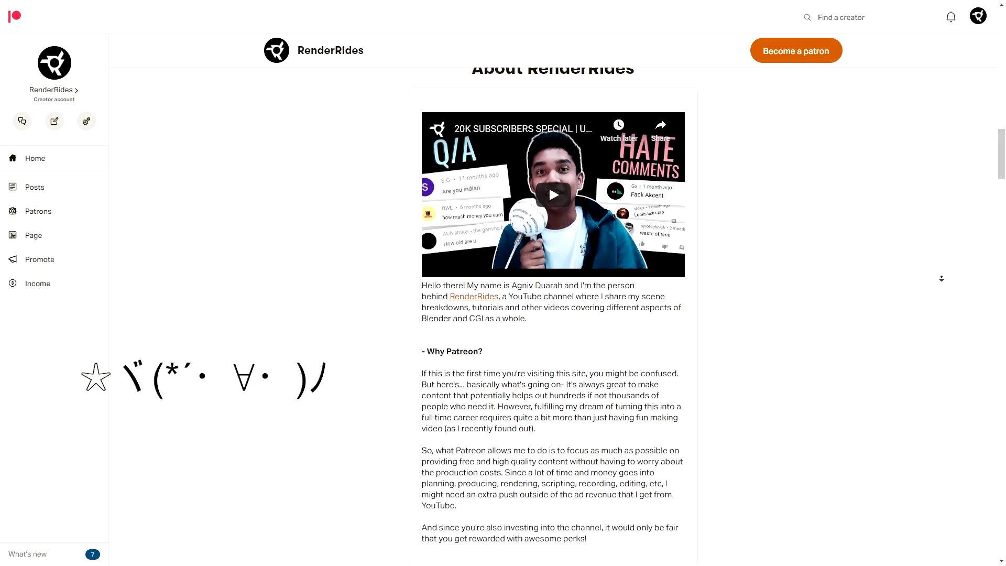